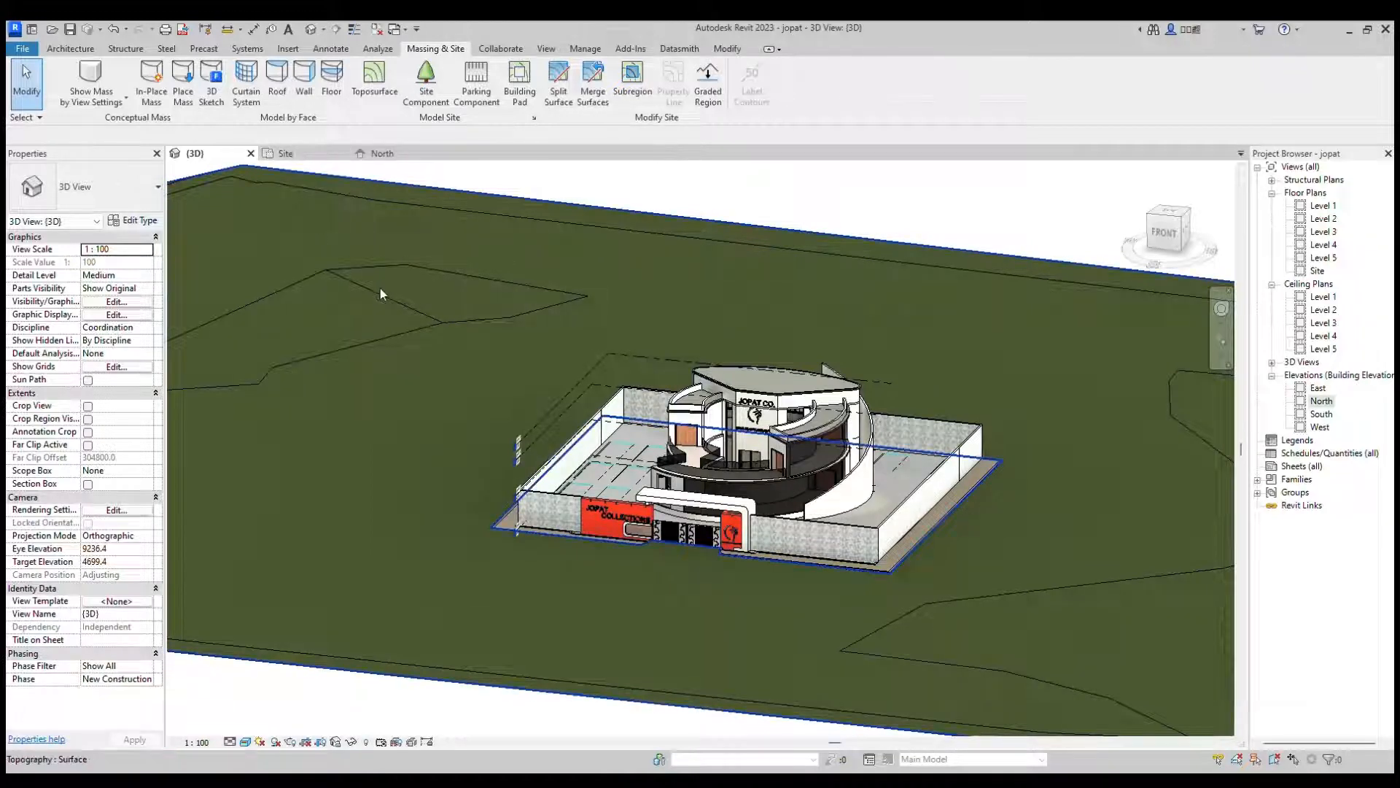
Step: In the Site plan, start a topography subregion and sketch a vertical rectangle about 15000 by 137000 just west of the building
left_click(286, 153)
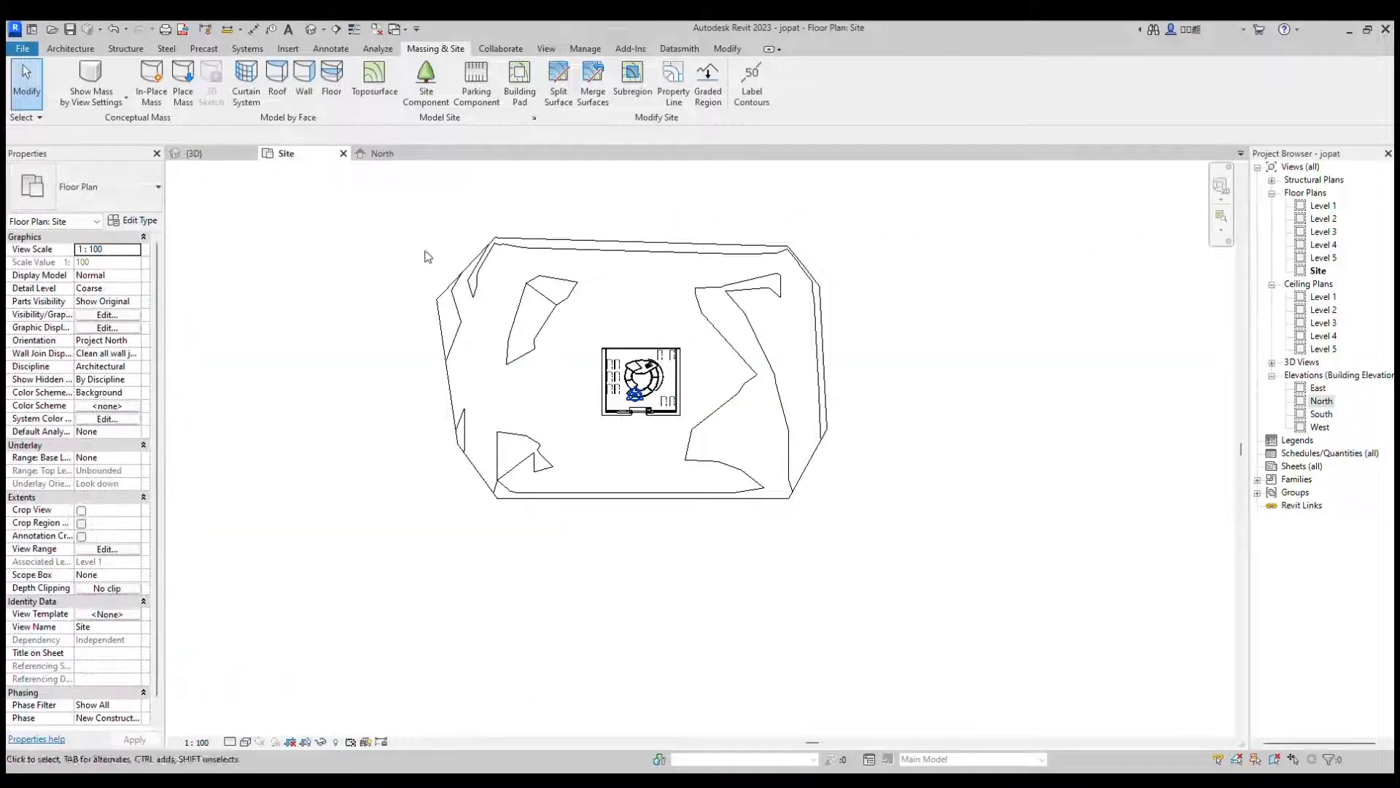
scroll(791, 343, "up", 2)
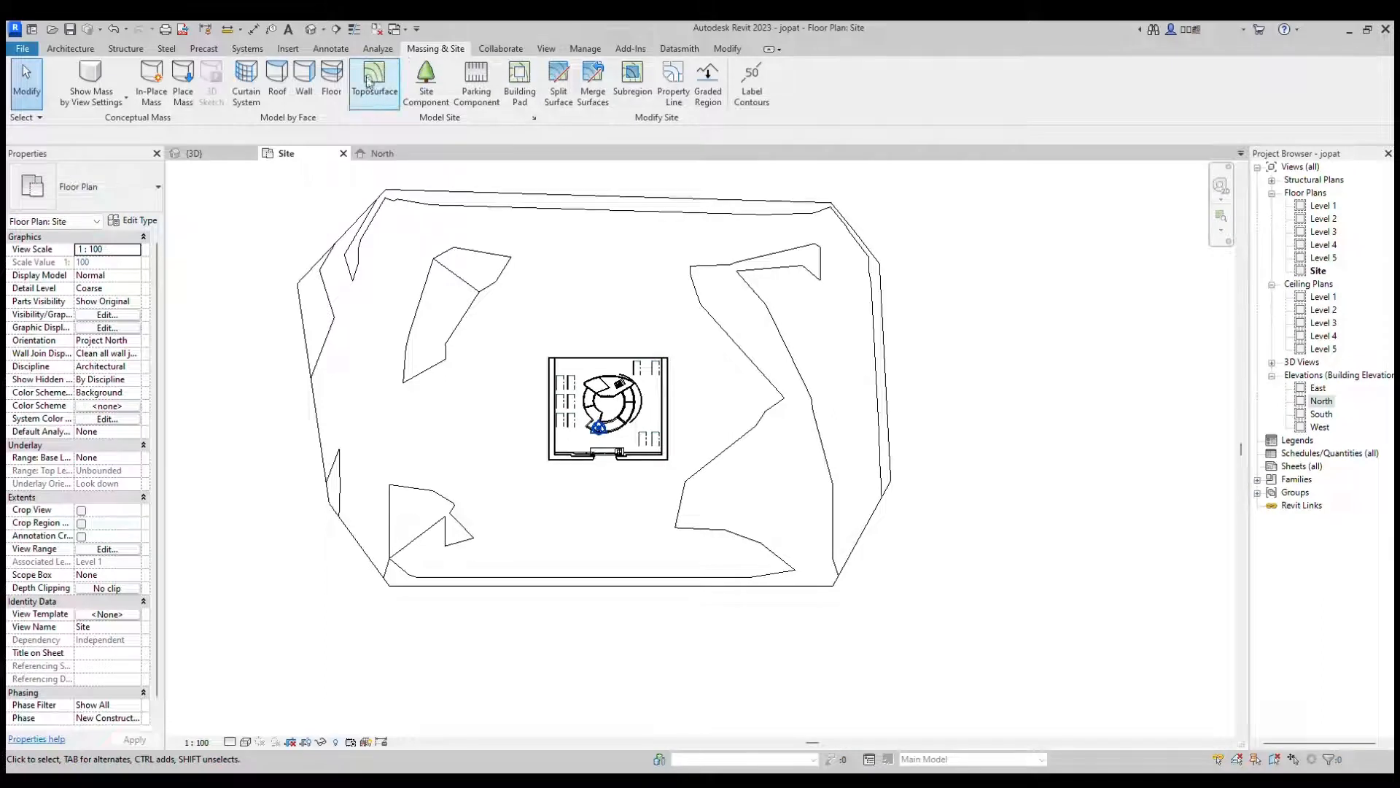
left_click(631, 79)
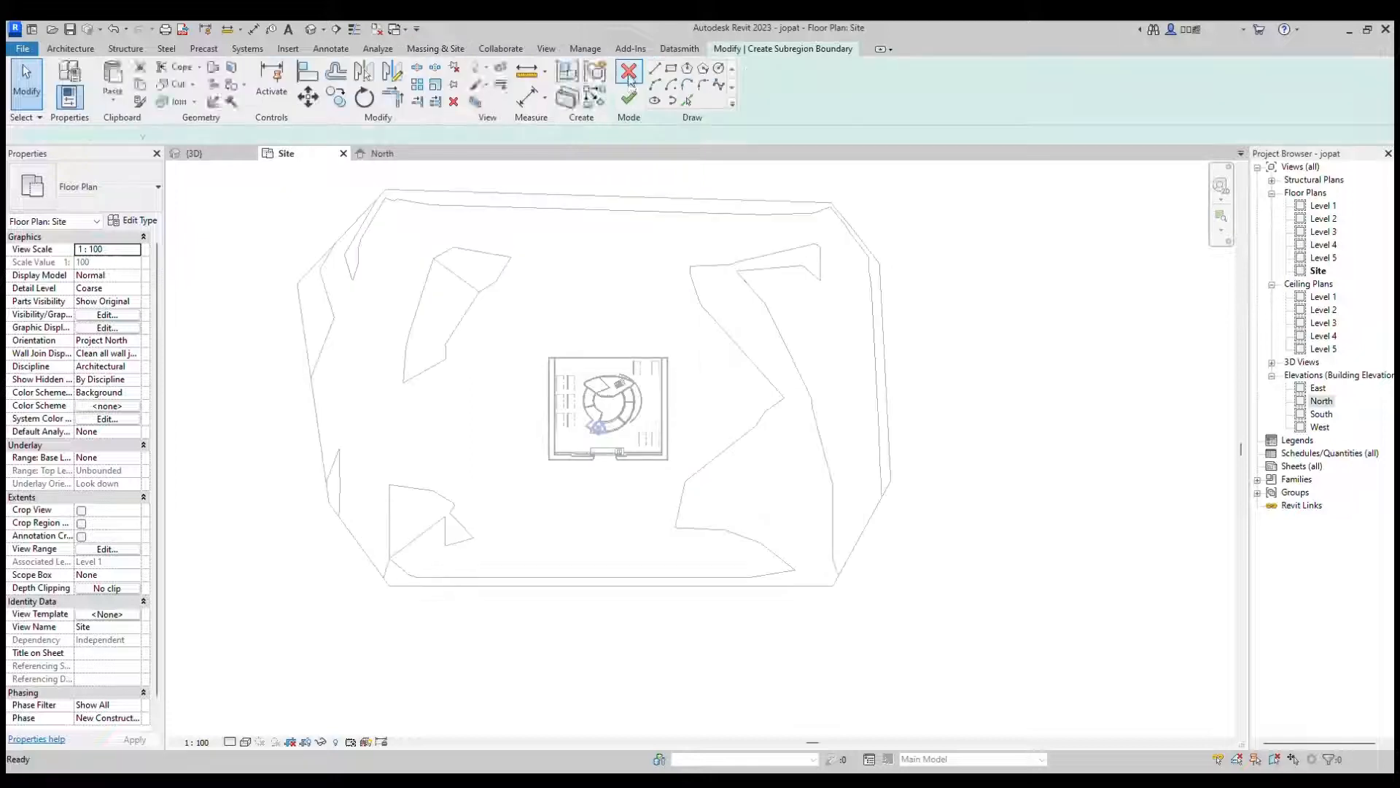
left_click(671, 70)
scroll(453, 343, "up", 1)
scroll(498, 284, "down", 1)
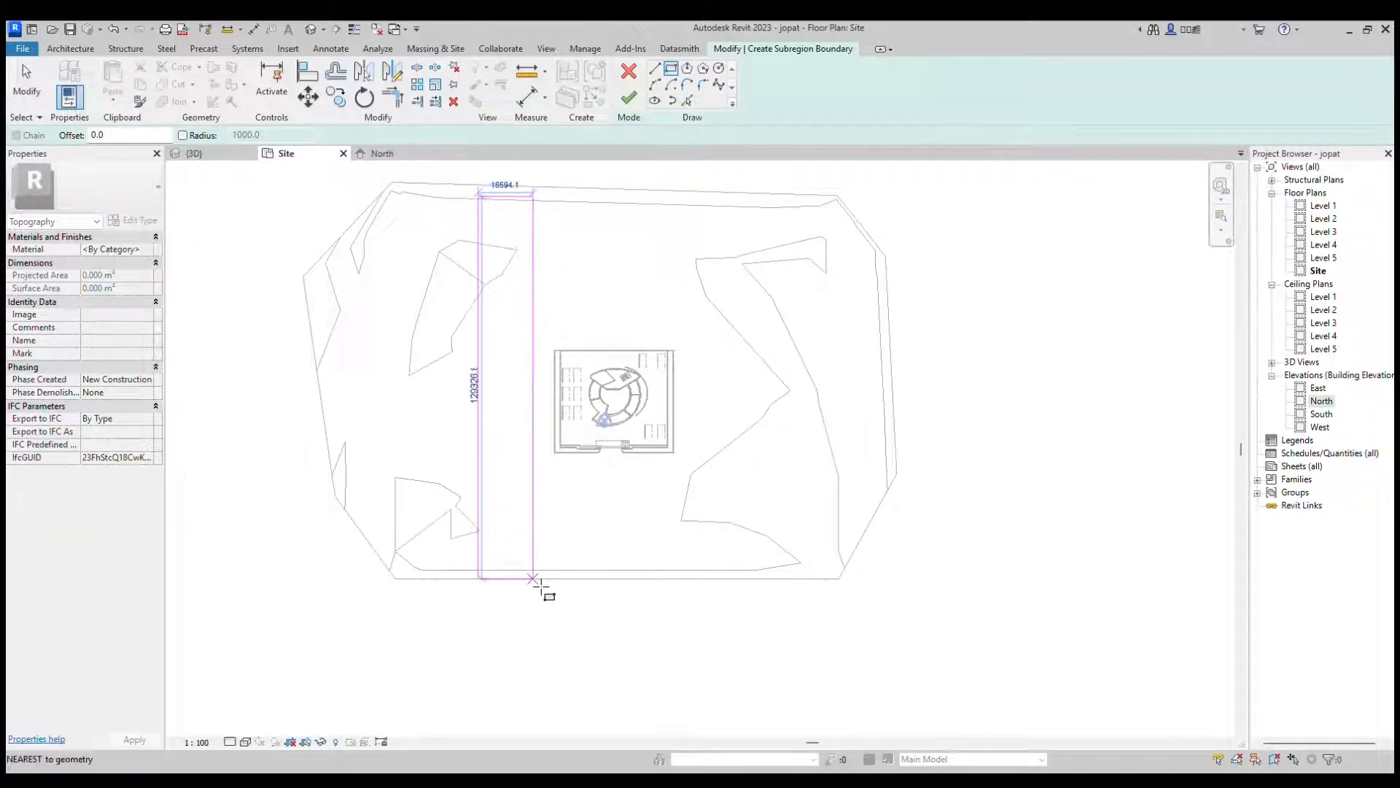
left_click(523, 602)
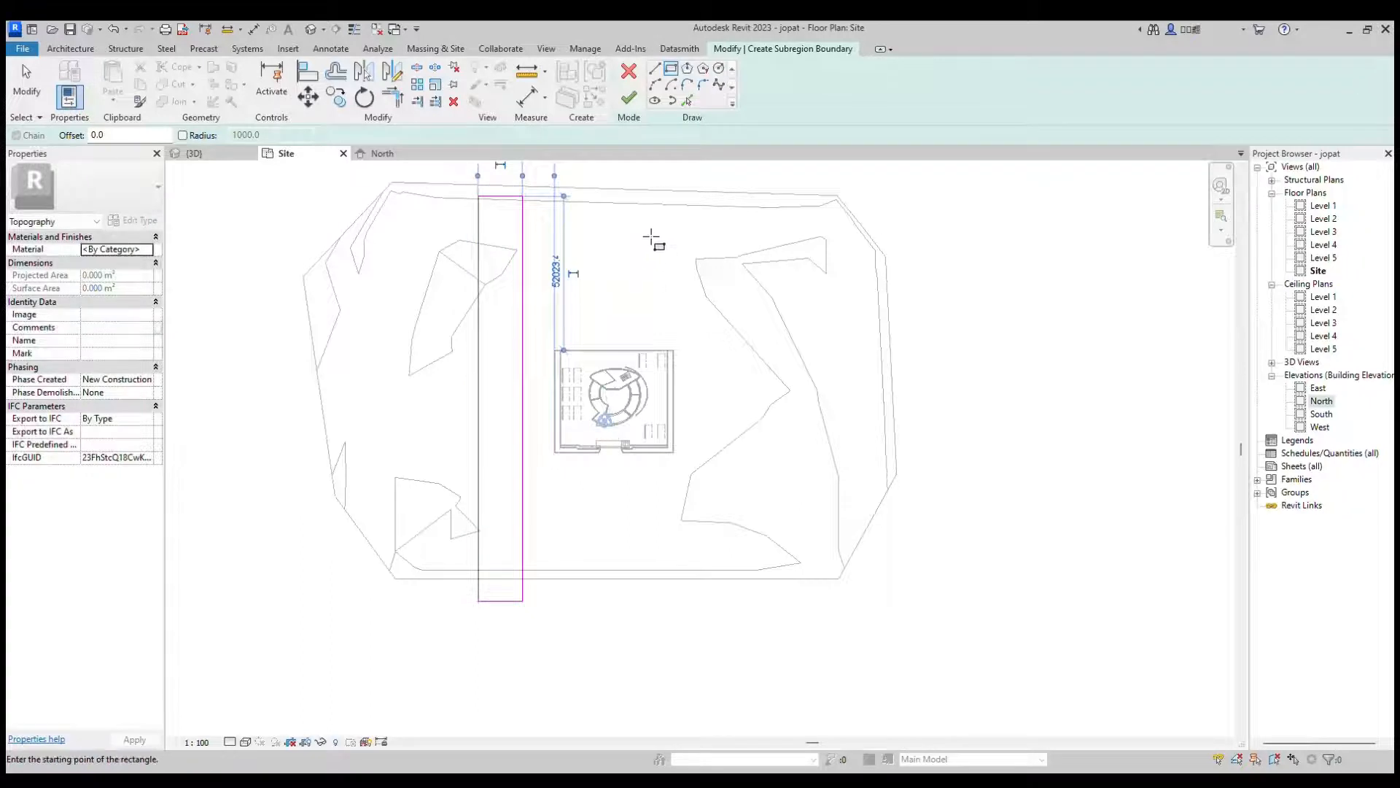
scroll(653, 232, "up", 1)
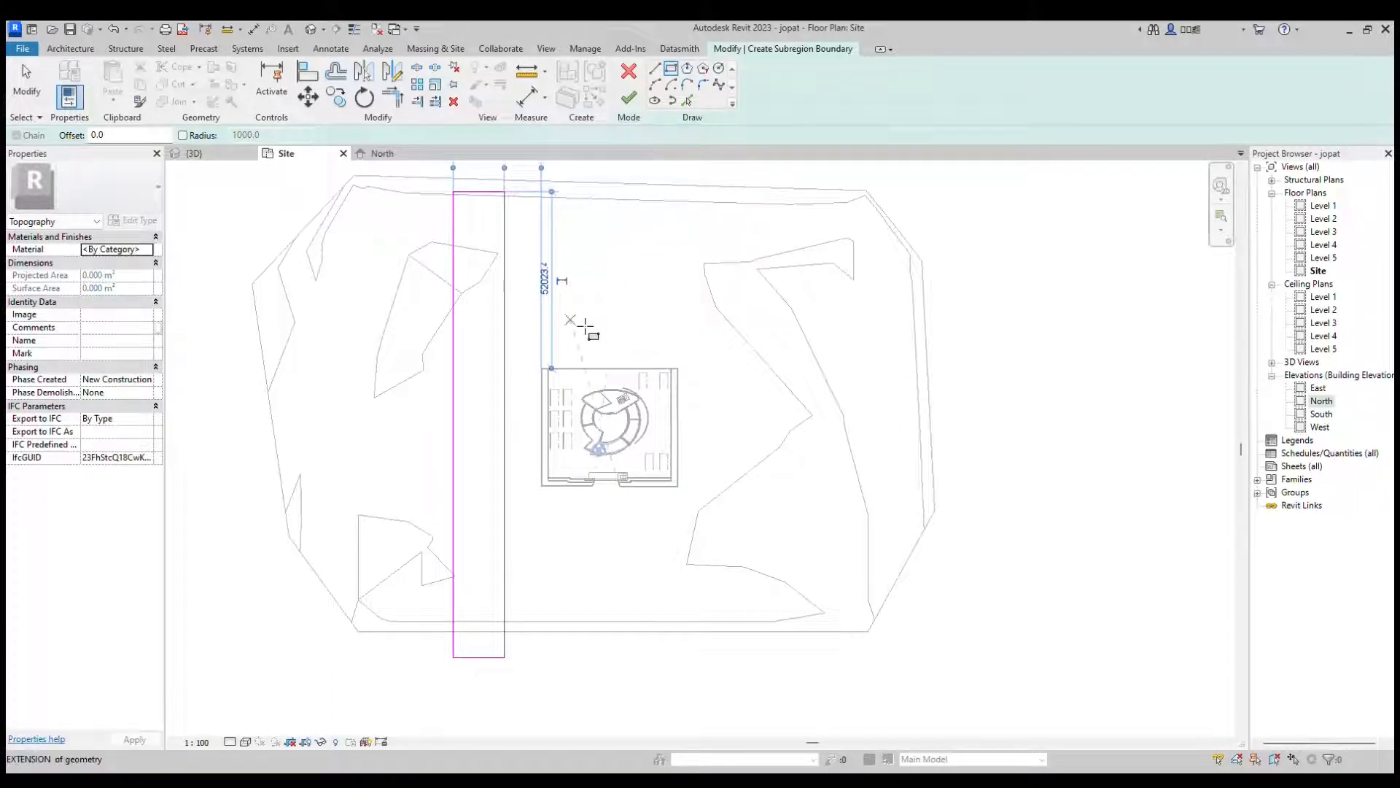
scroll(578, 319, "down", 1)
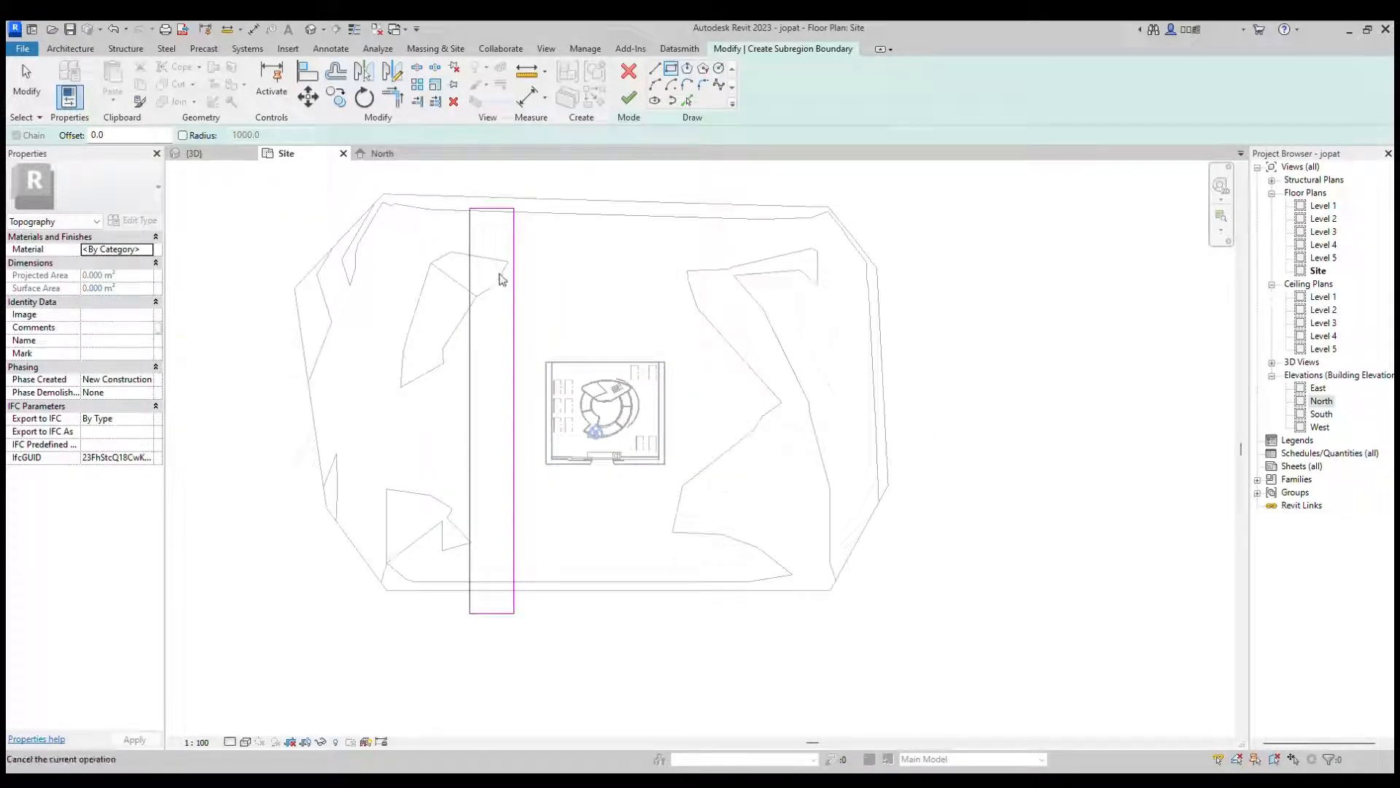
key("Escape")
Step: Set the rectangular strip's width to 9000 by moving its west edge
left_click(471, 271)
scroll(471, 270, "down", 3)
middle_click_drag(472, 271, 472, 323)
scroll(471, 223, "up", 4)
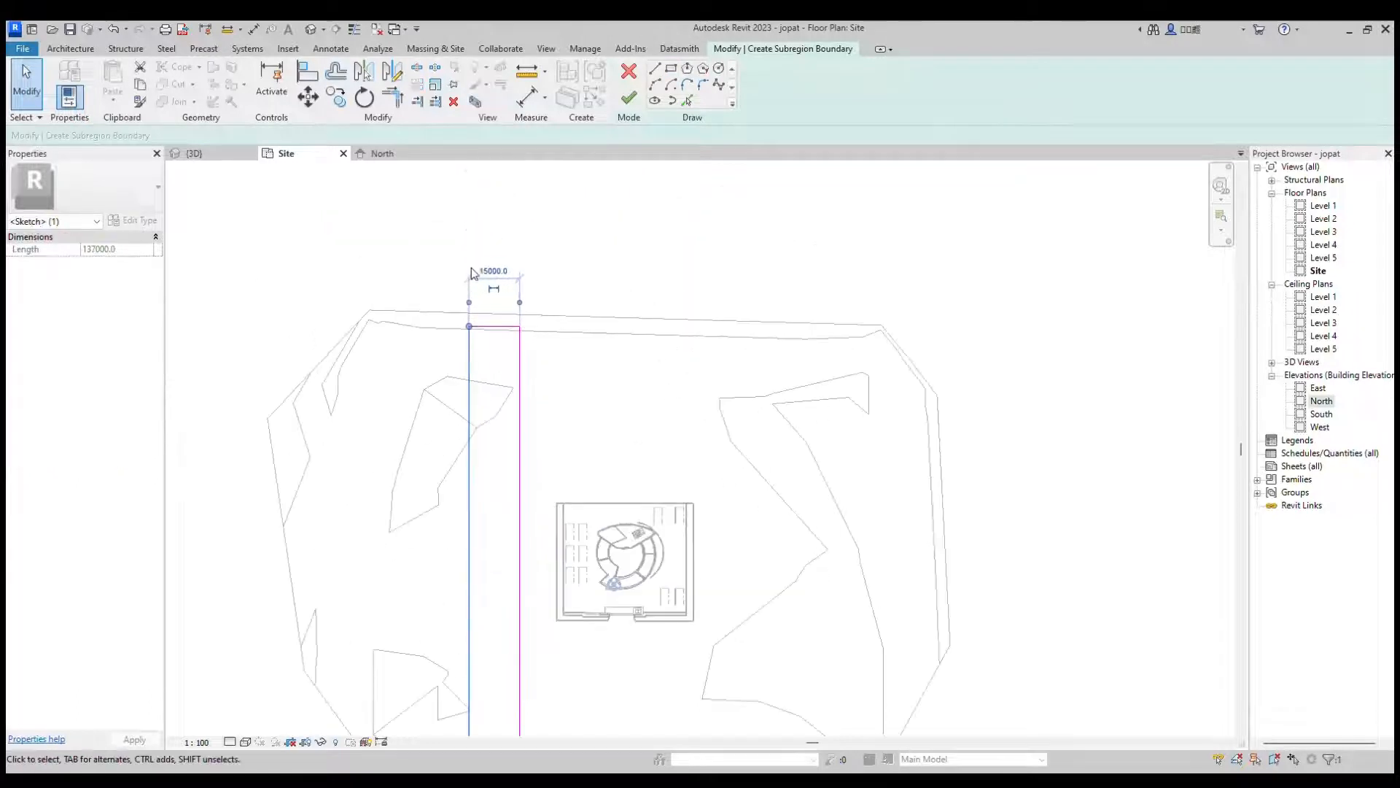
scroll(472, 268, "up", 2)
left_click(506, 274)
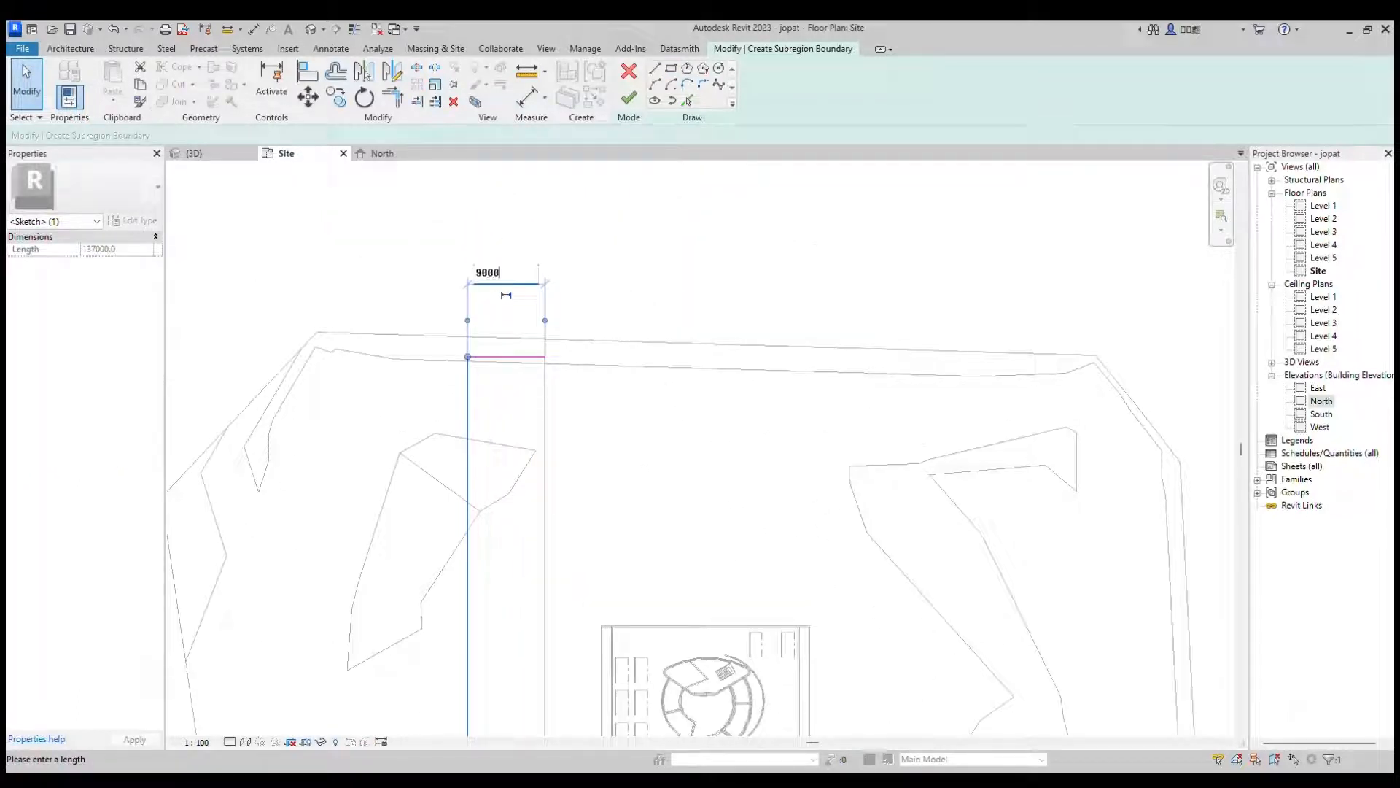
key("Return")
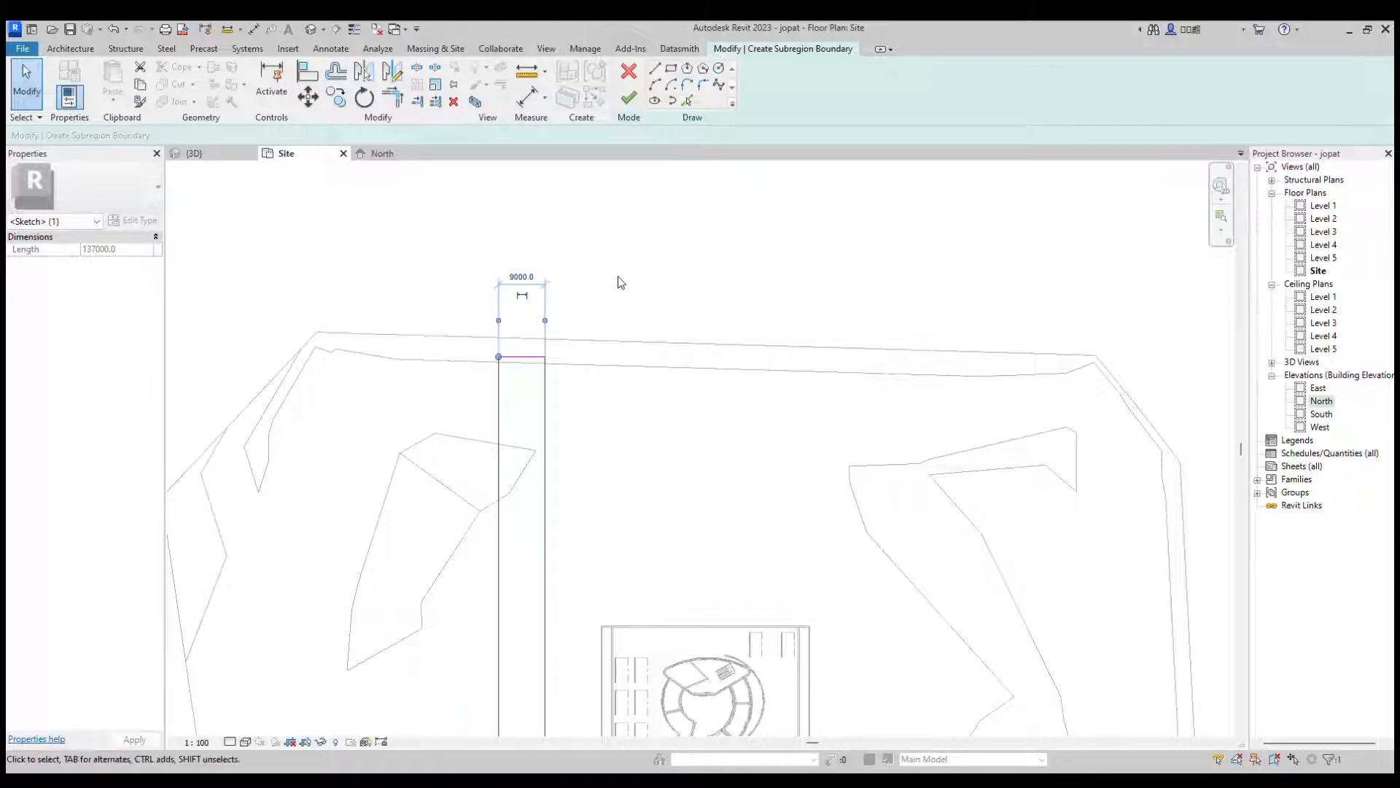
Step: Sketch a three-point arc of radius about 20000 from the strip's east edge, curving southward below the building's entrance
scroll(616, 285, "down", 2)
scroll(639, 515, "up", 4)
scroll(623, 432, "up", 1)
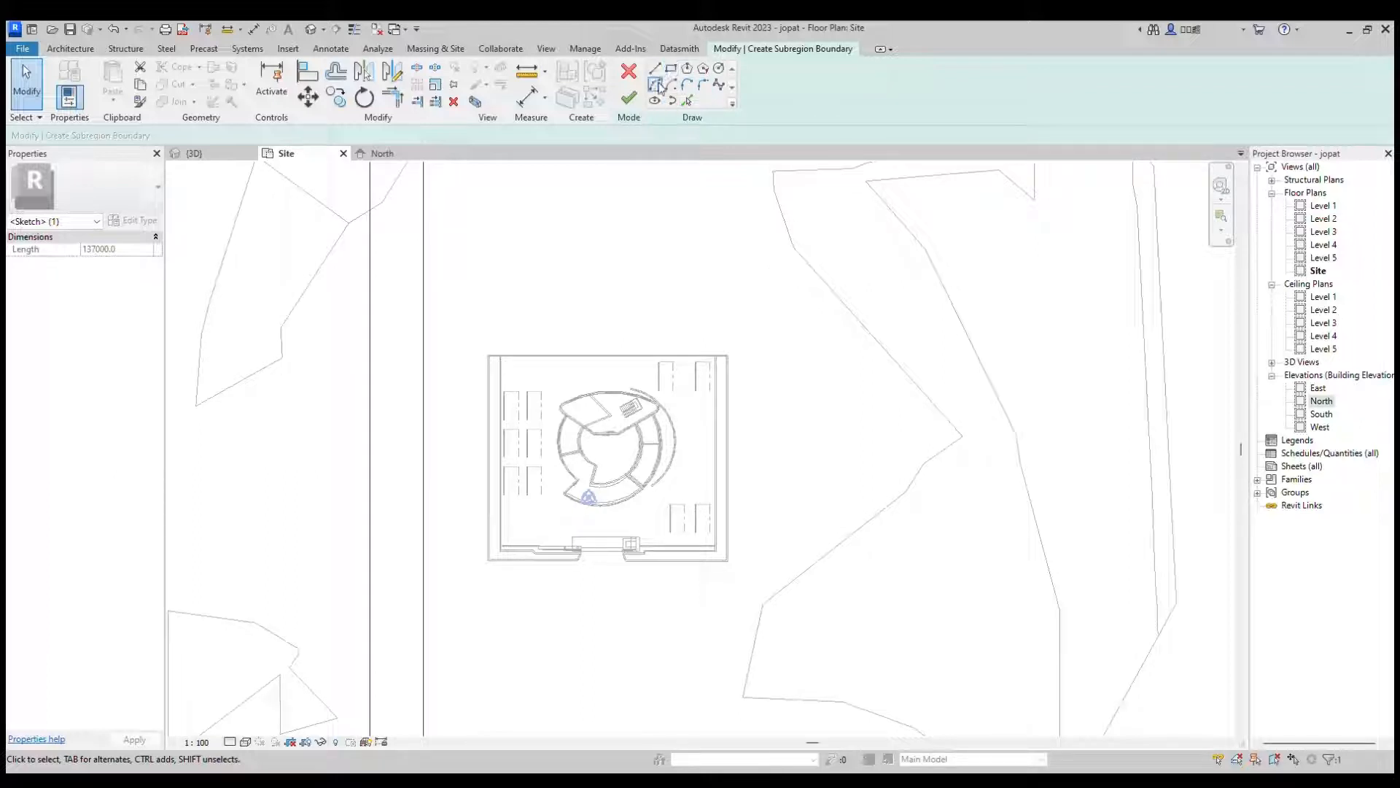
left_click(658, 86)
scroll(453, 343, "down", 3)
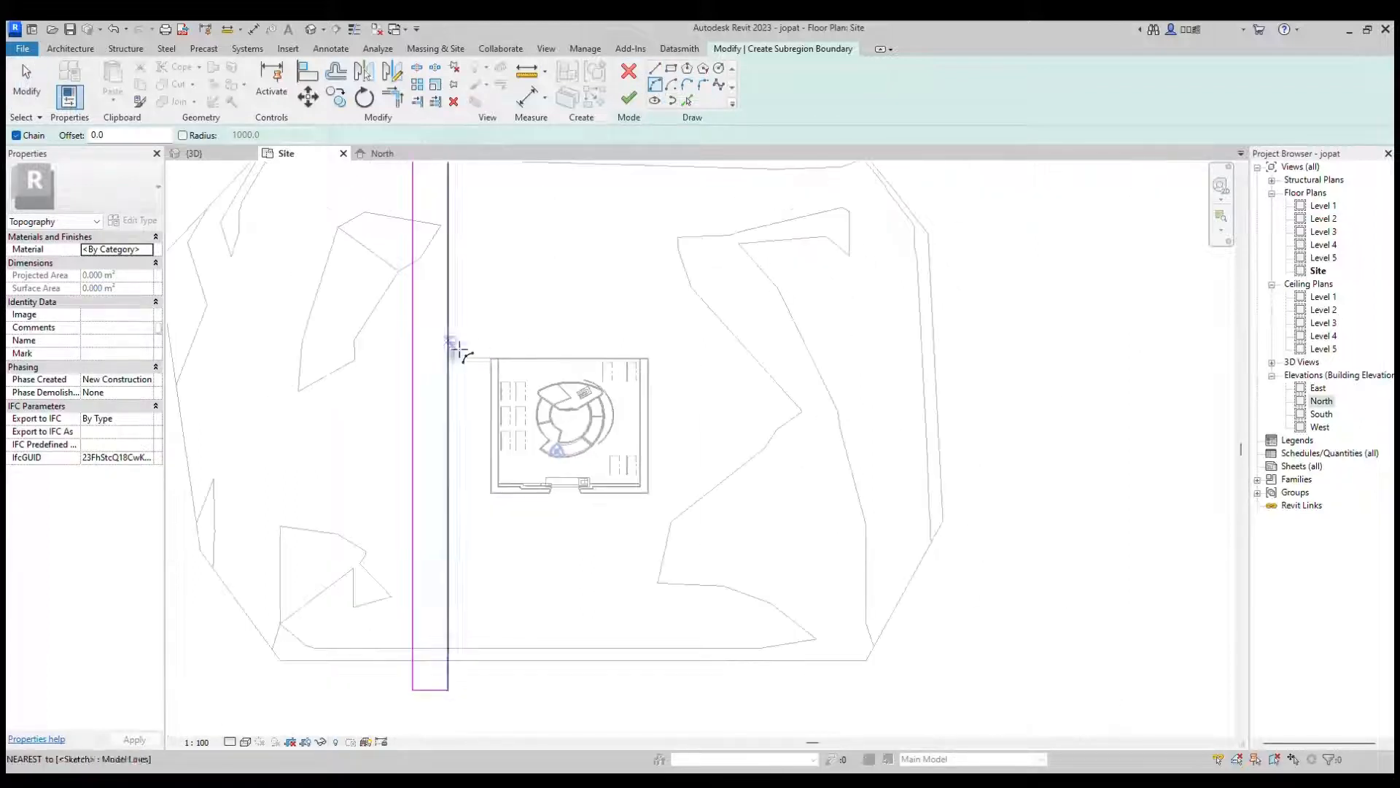
scroll(481, 538, "up", 4)
left_click(432, 472)
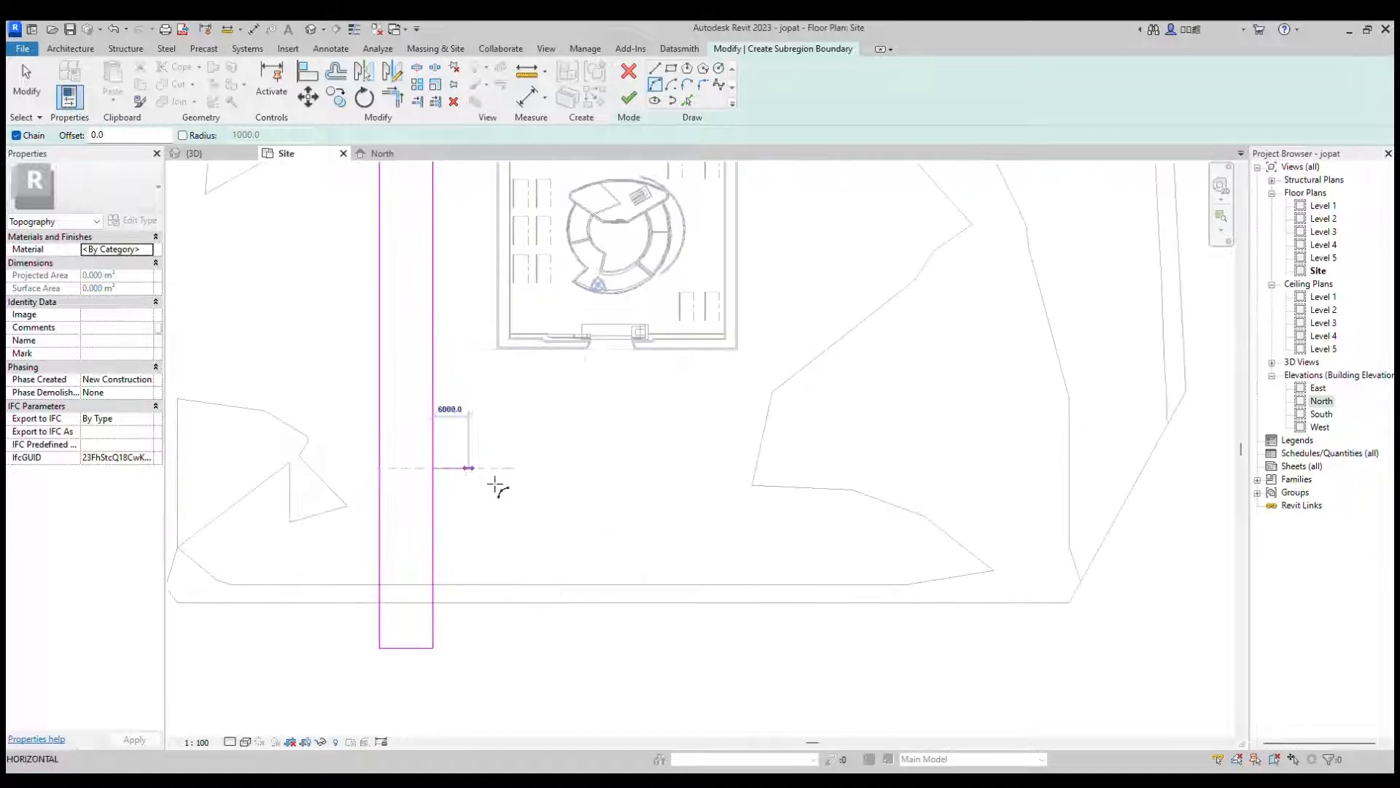
left_click(626, 473)
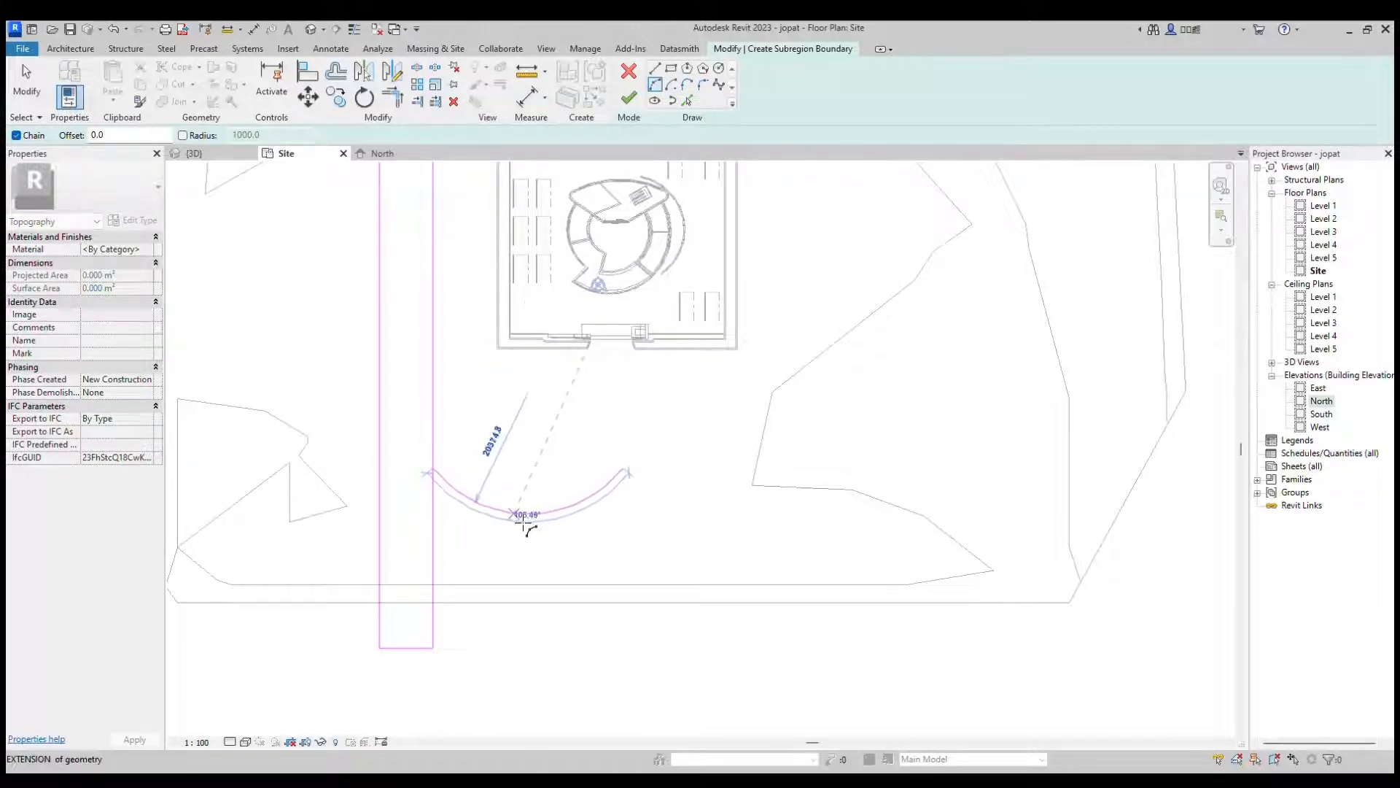
left_click(525, 518)
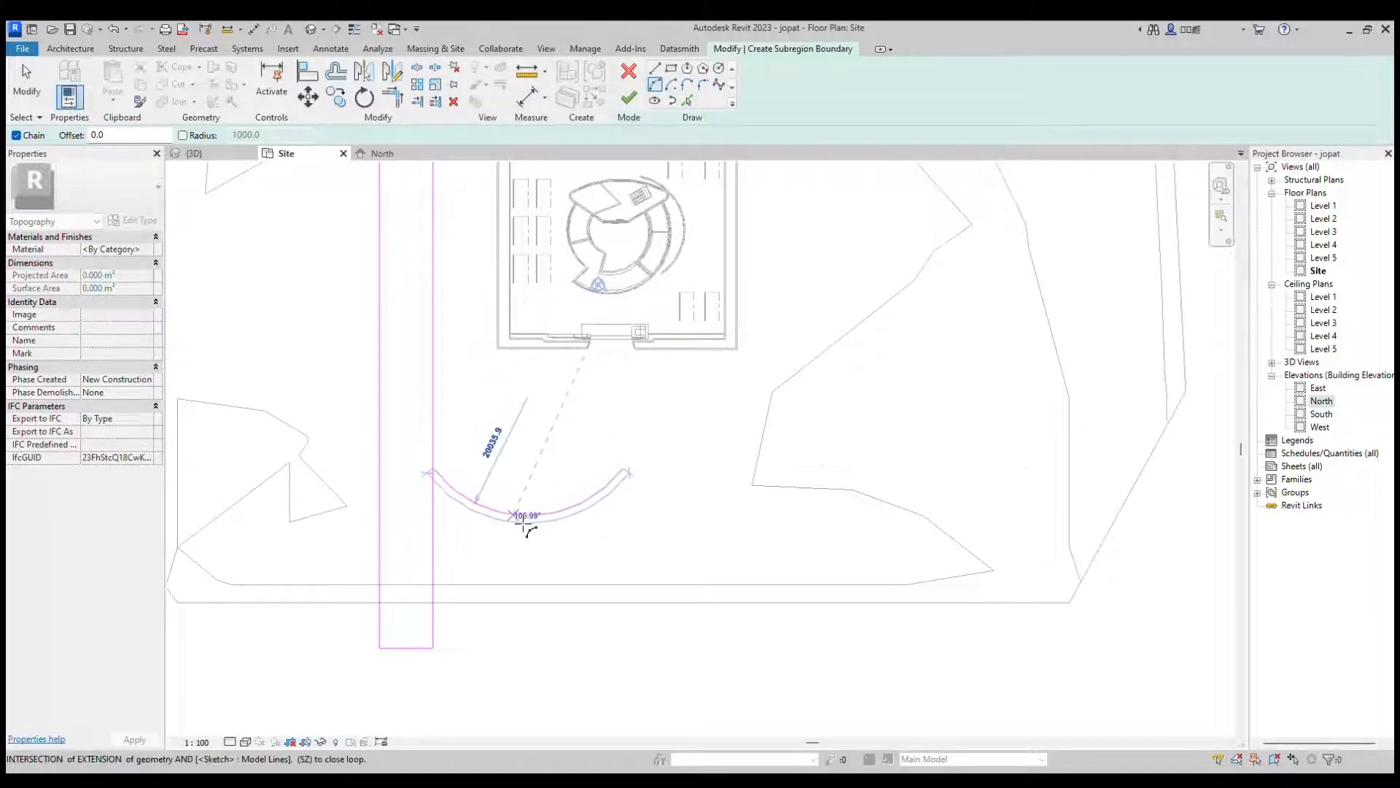
Step: Continue the boundary eastward with three chained arcs of alternating curvature, ending just beyond the terrain's east edge with radius about 15070
left_click(890, 478)
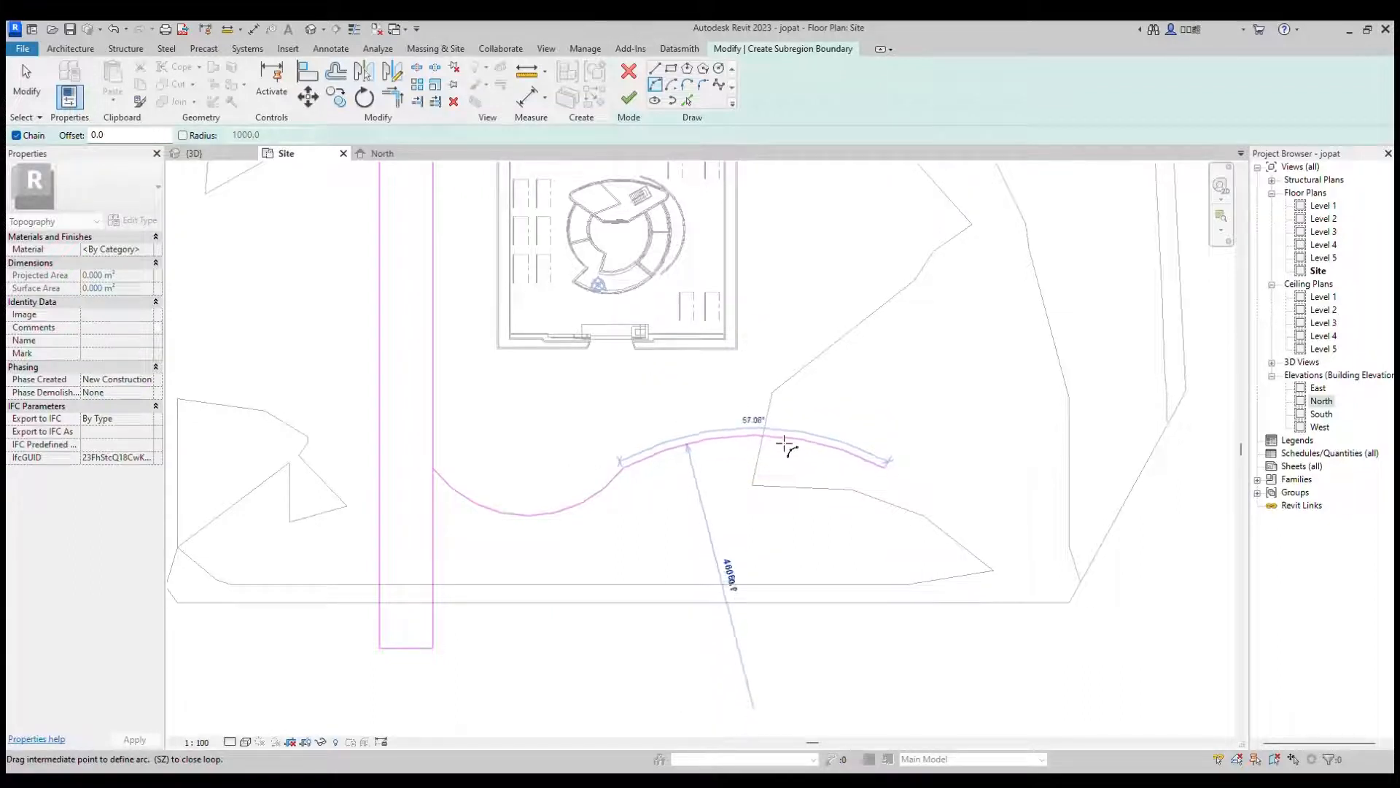
left_click(786, 438)
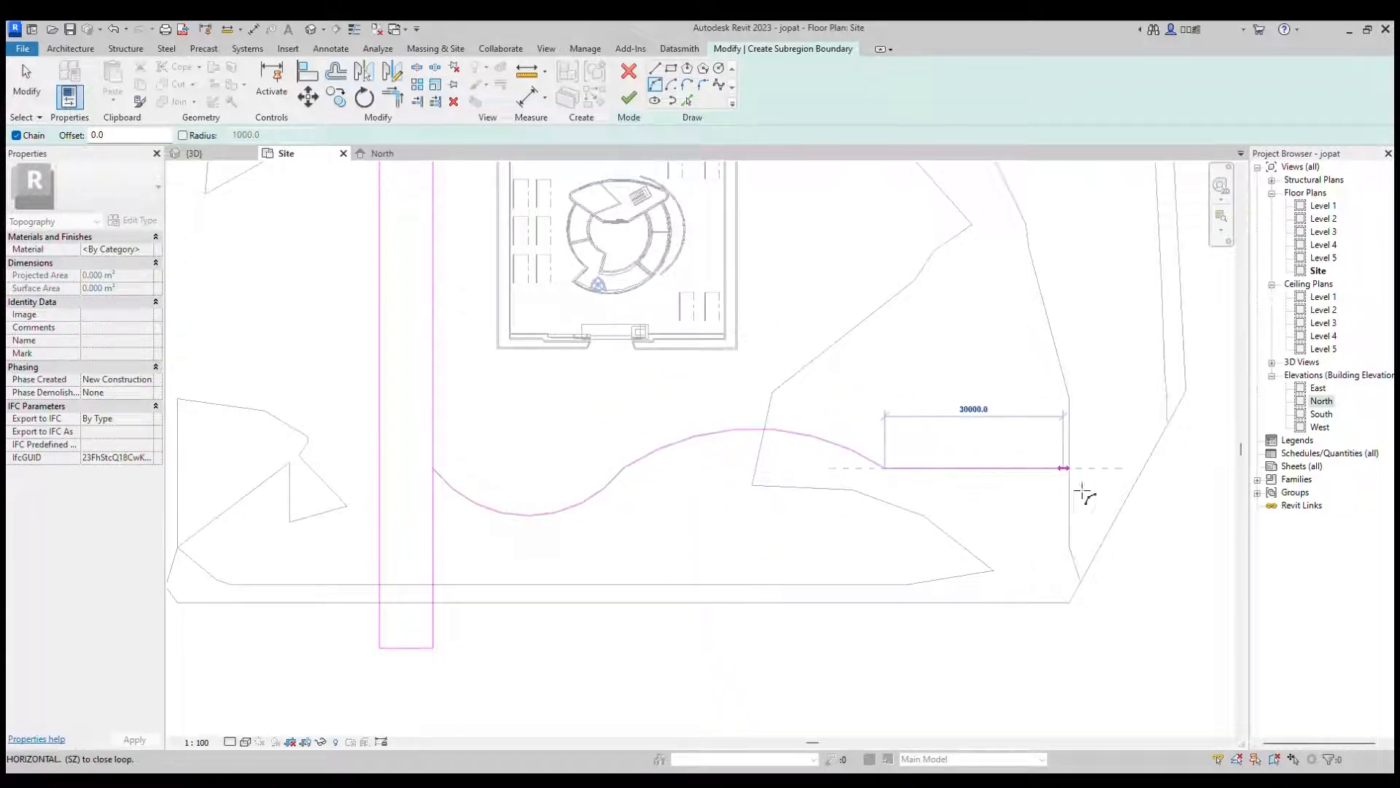
left_click(1124, 483)
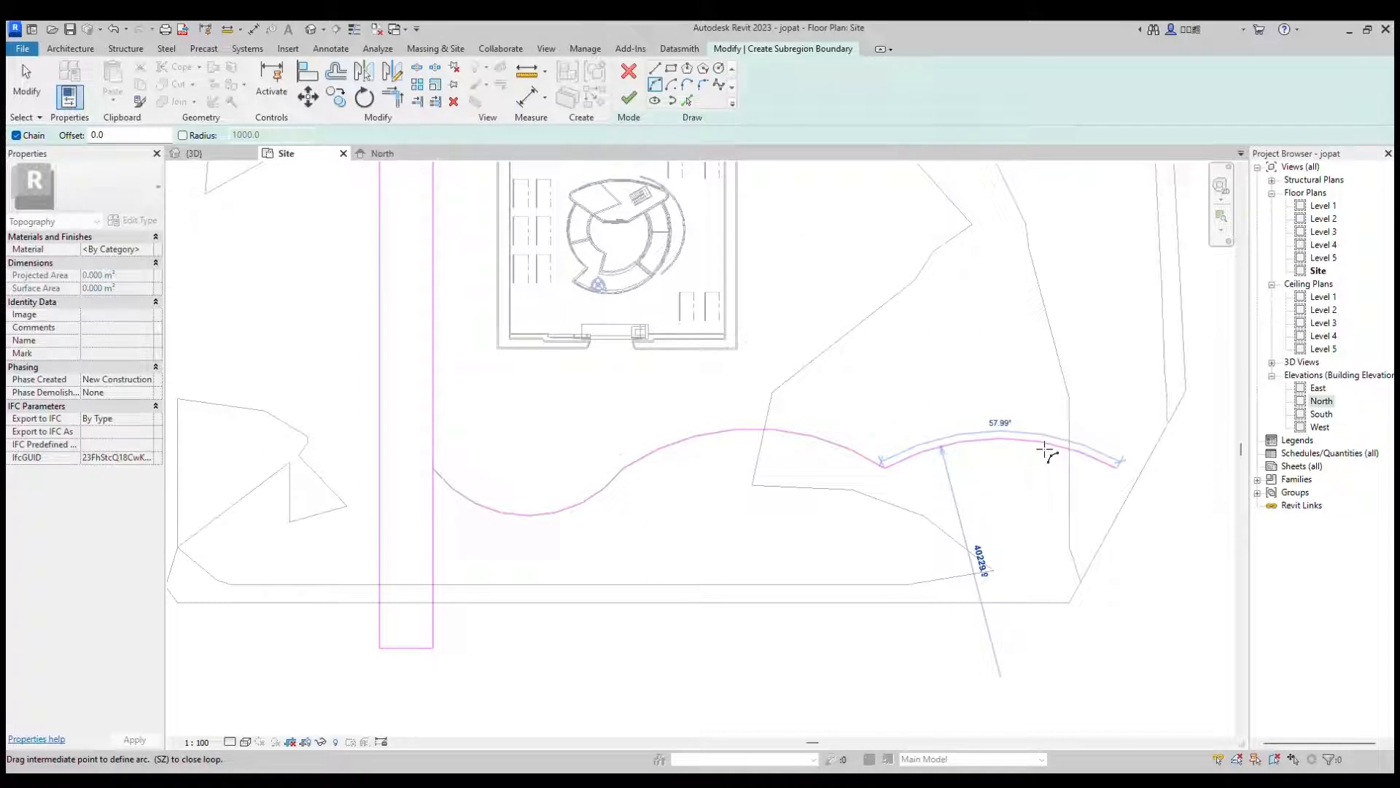
left_click(1053, 496)
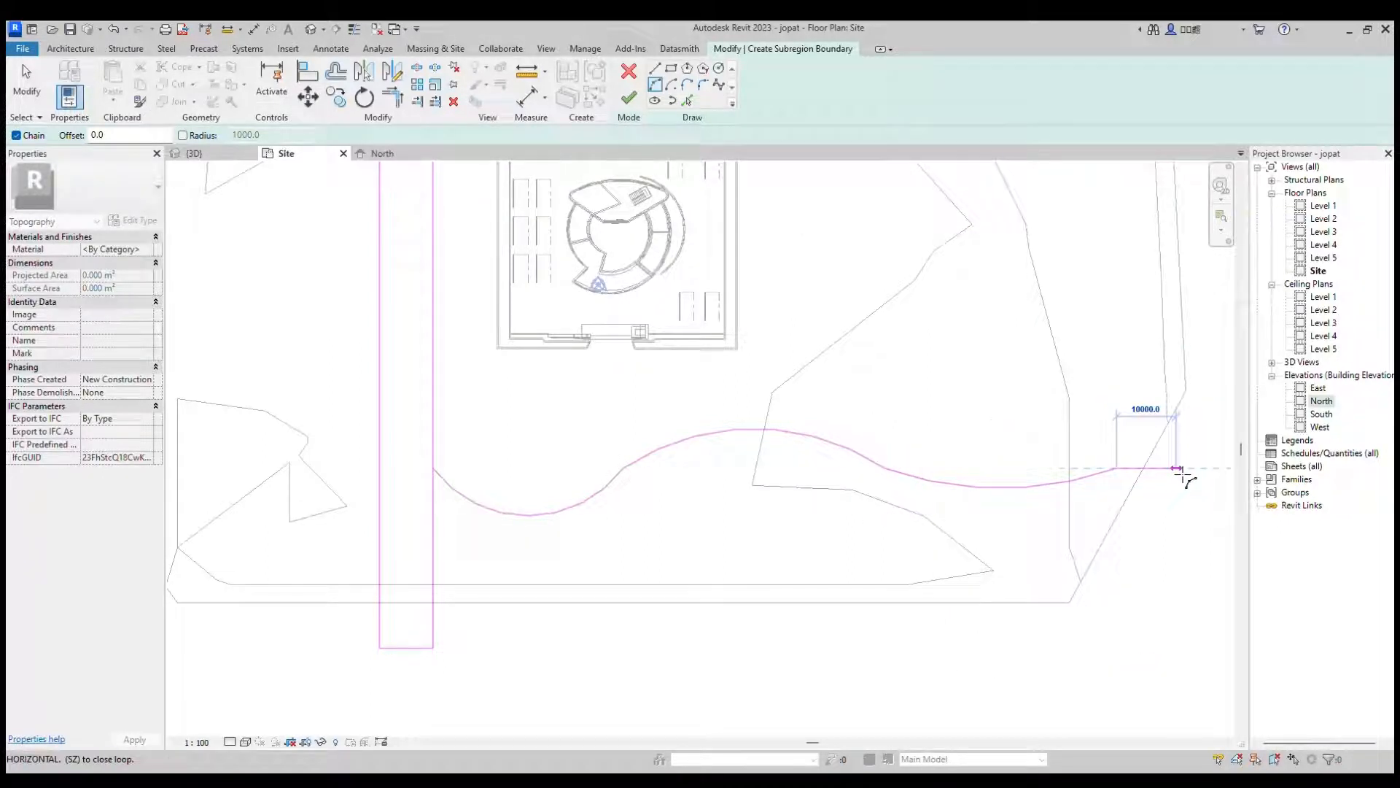
left_click(1183, 474)
scroll(1154, 474, "up", 2)
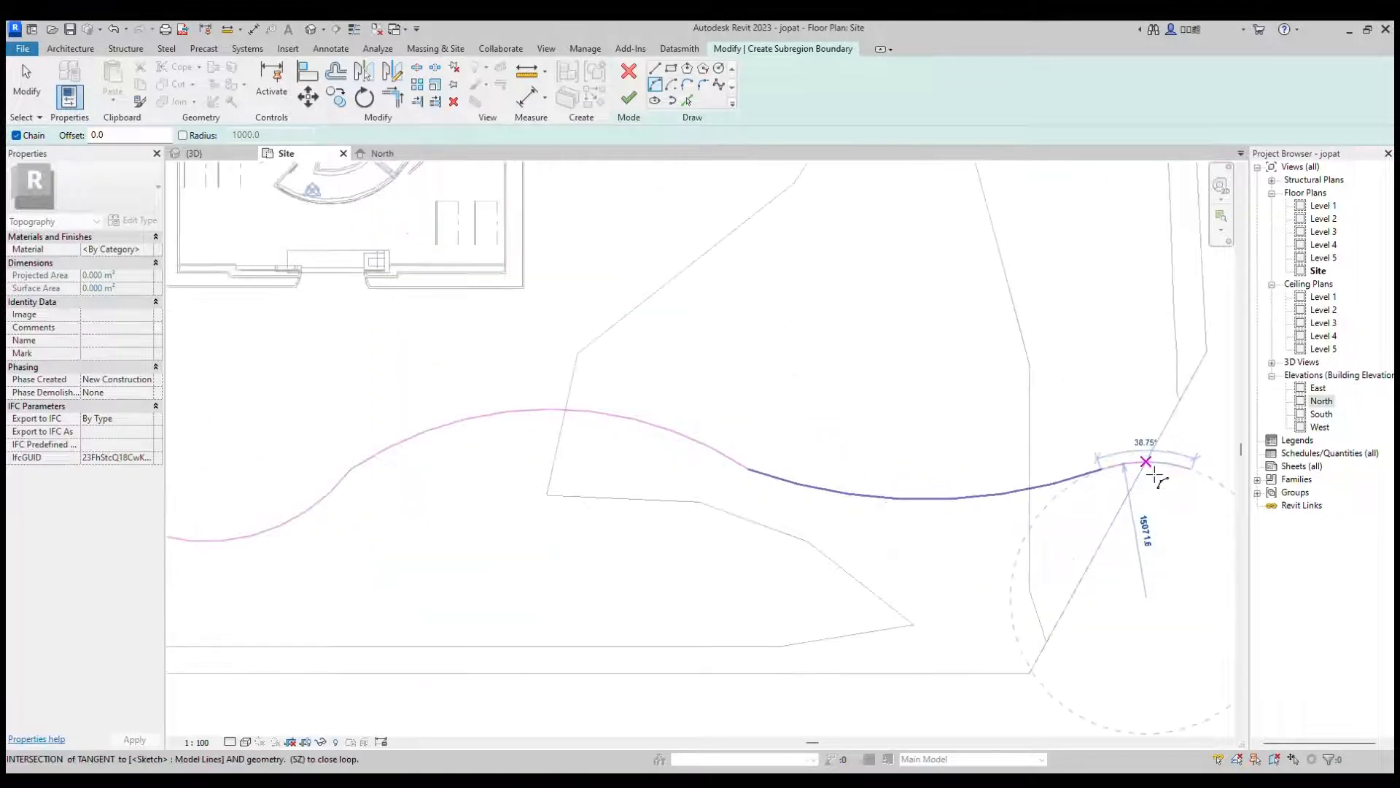
left_click(1155, 476)
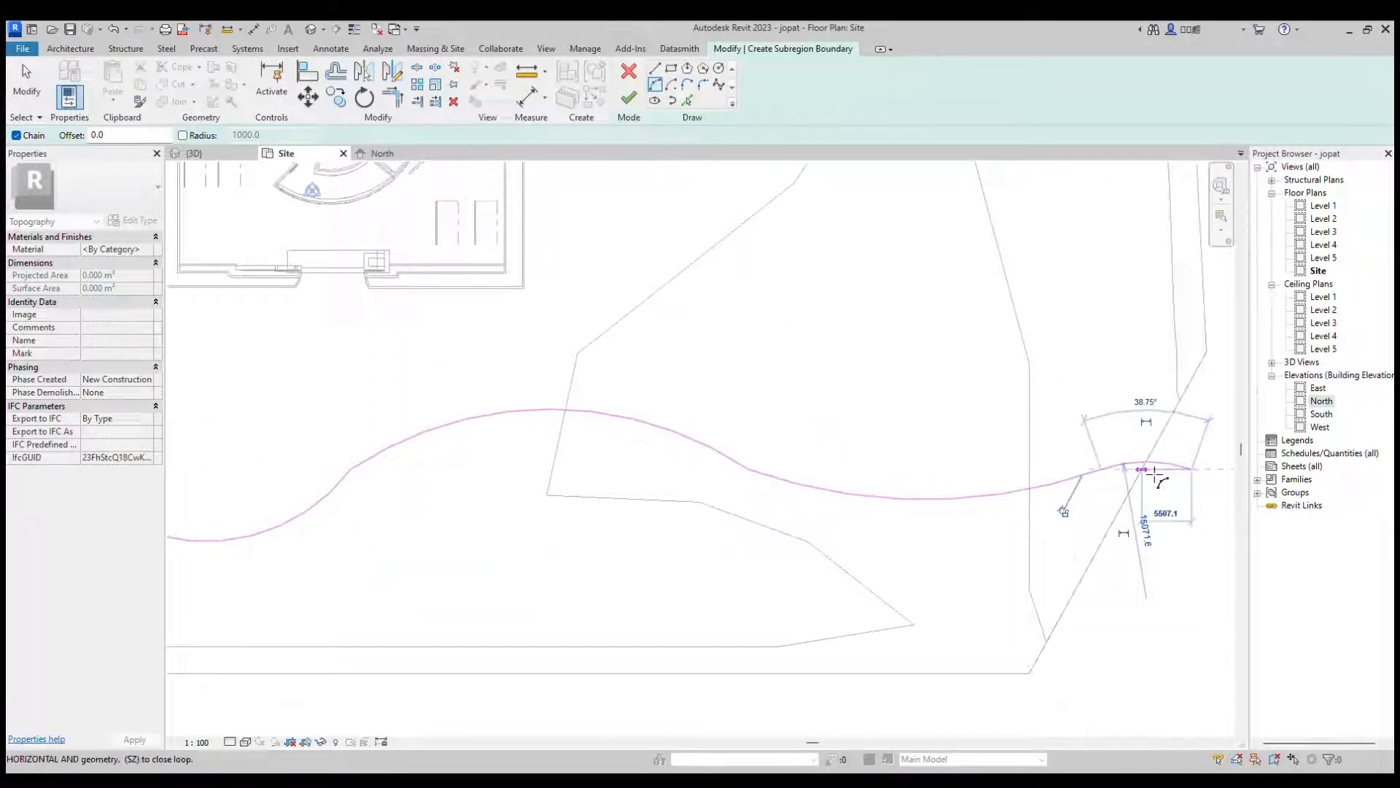
Step: Draw a vertical line about 6000 long going north from the east end of the arc chain
left_click(656, 69)
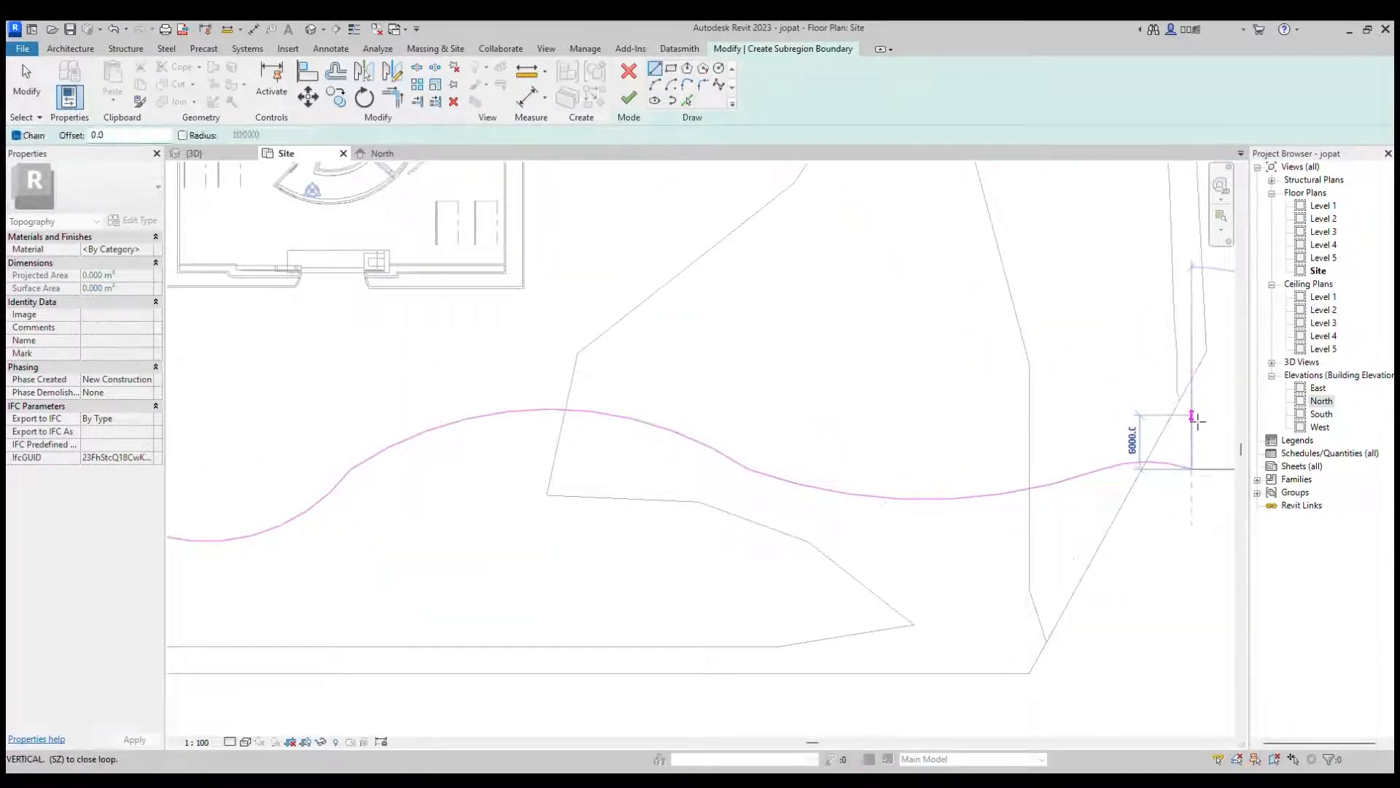
left_click(1194, 415)
key("Escape")
key("Escape")
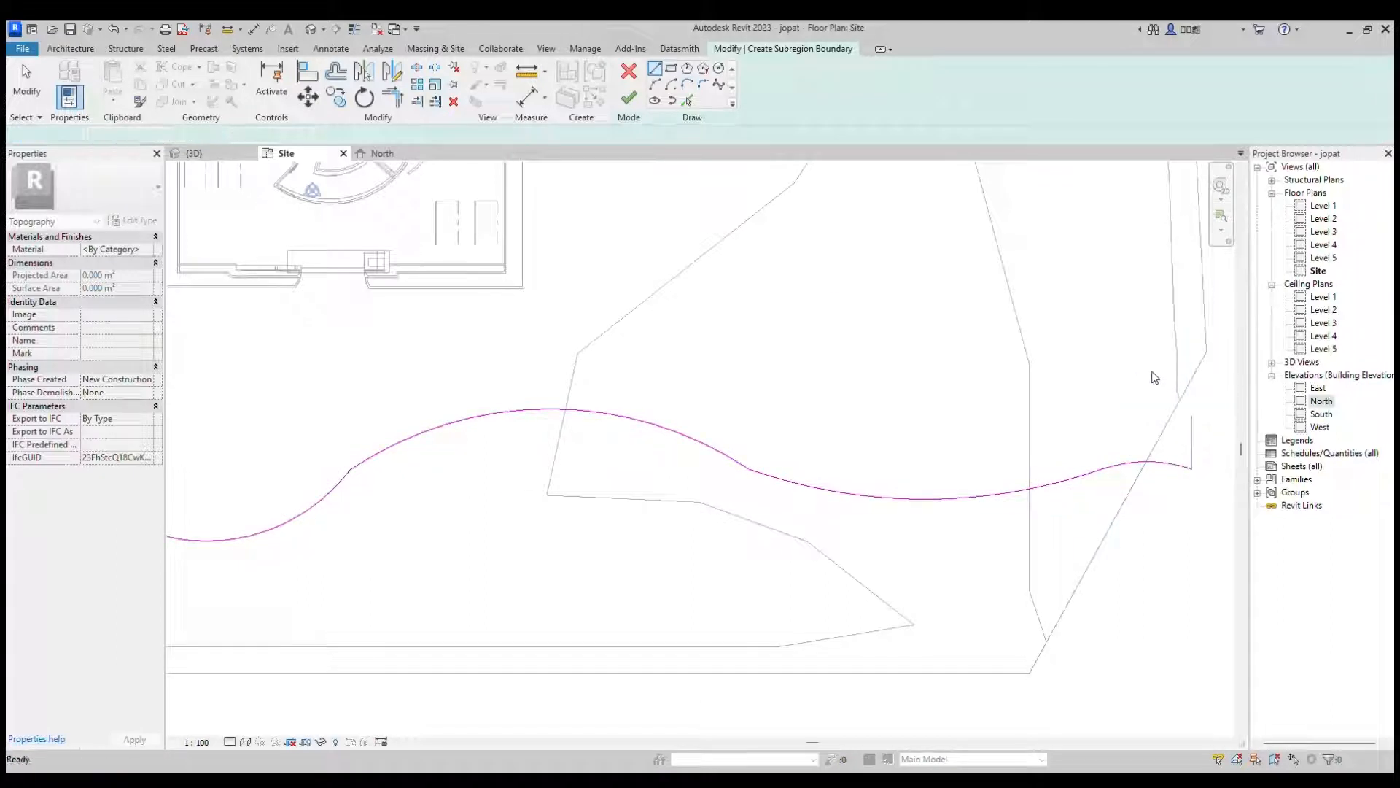
Step: Offset copies of the chained arcs 9000 to the north to form the other side of the curved road
scroll(1043, 414, "down", 2)
scroll(1043, 414, "down", 1)
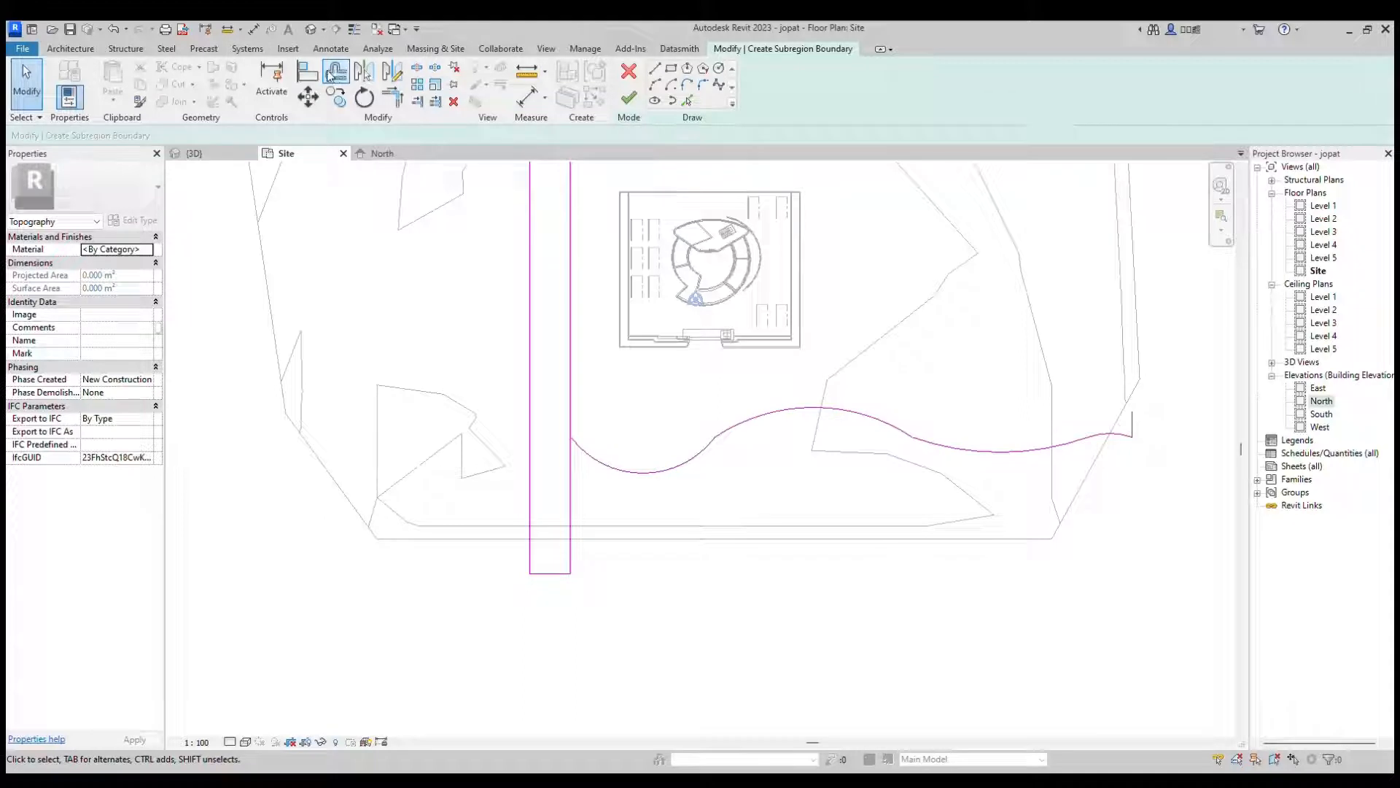
left_click(335, 72)
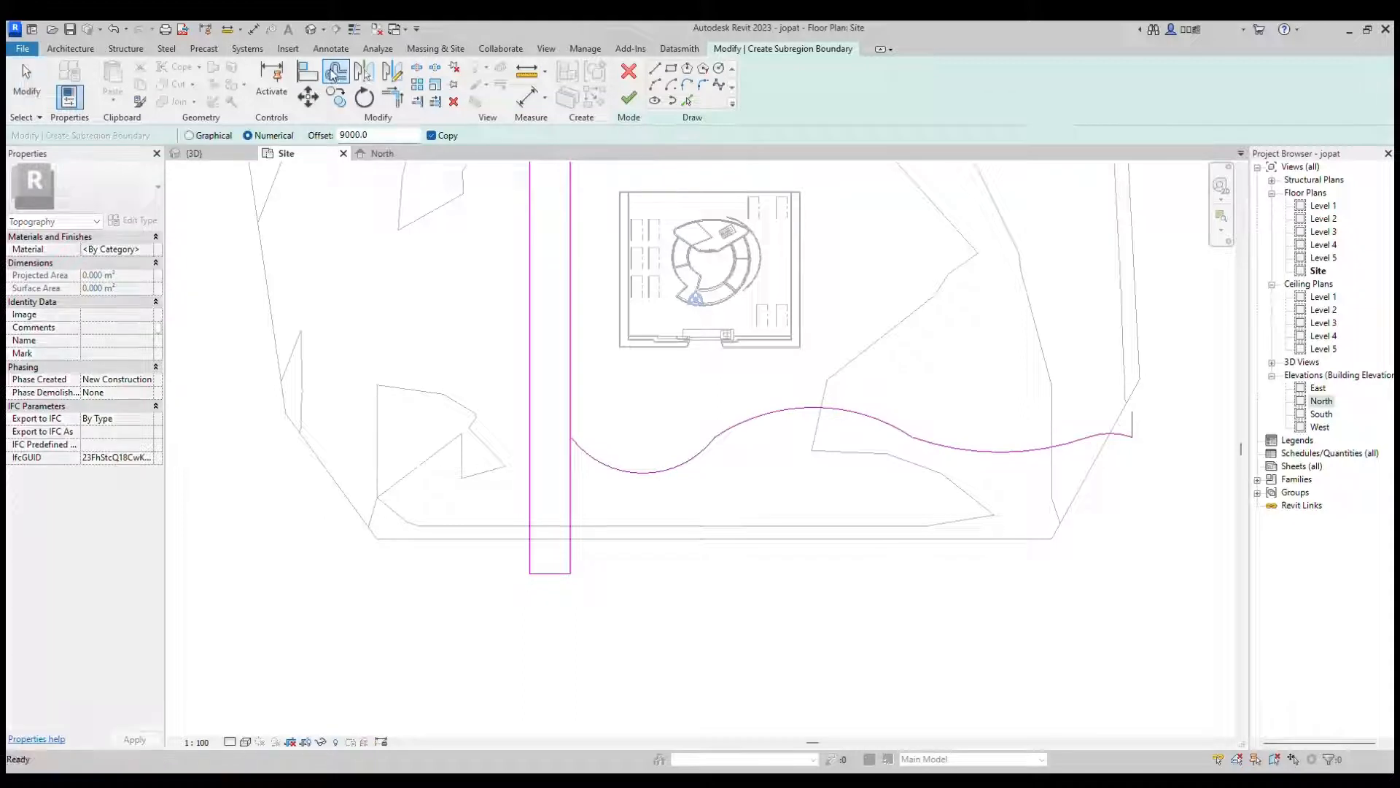
left_click(383, 136)
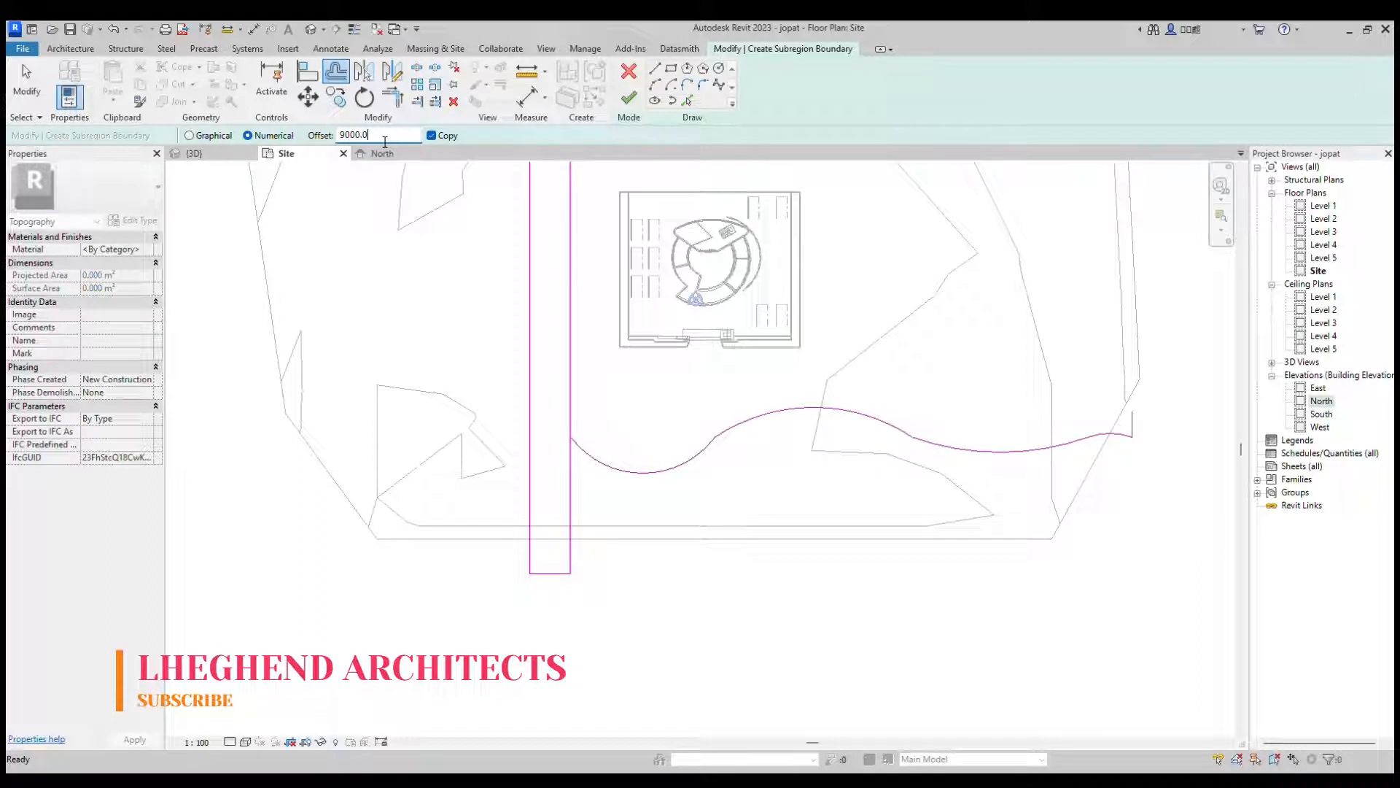
left_click(641, 472)
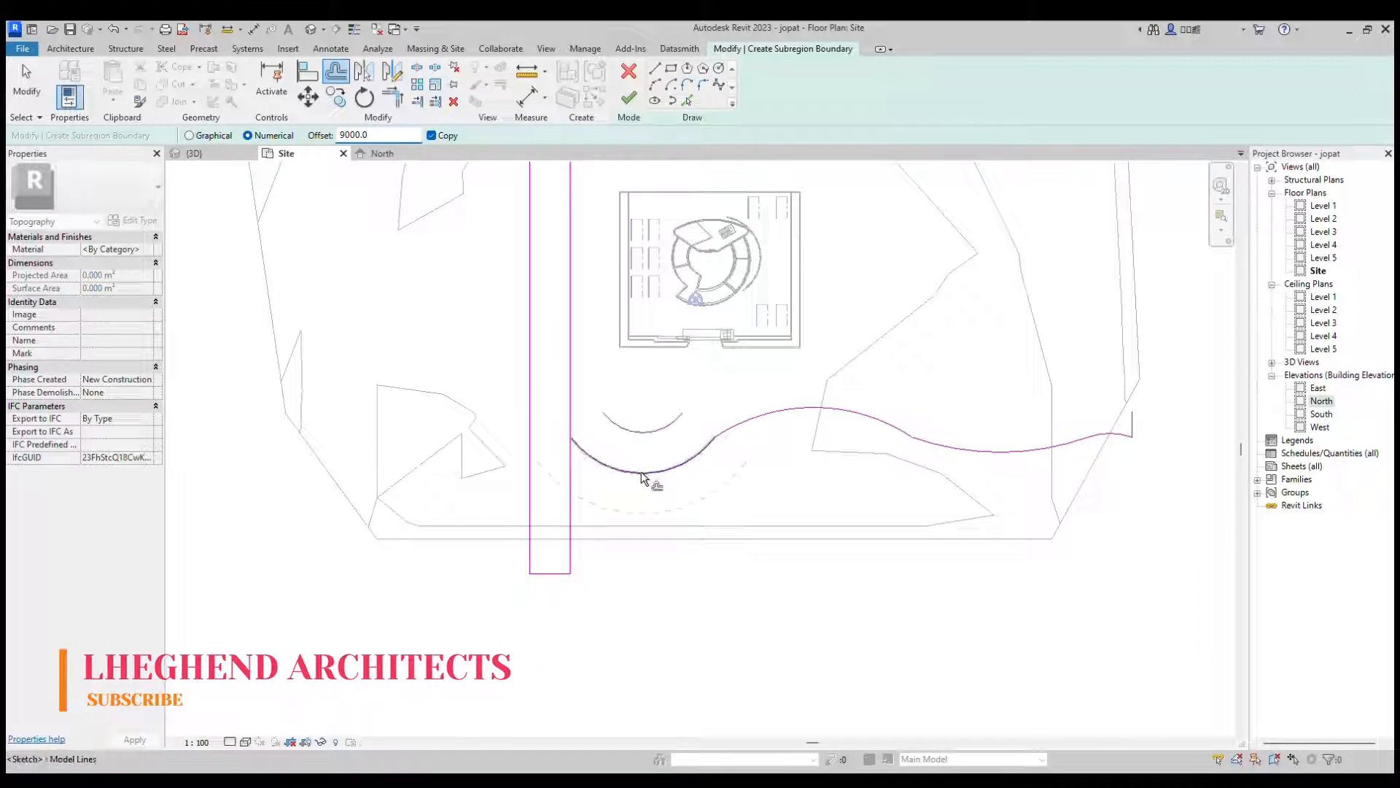
left_click(759, 416)
scroll(554, 435, "down", 4)
scroll(892, 439, "up", 3)
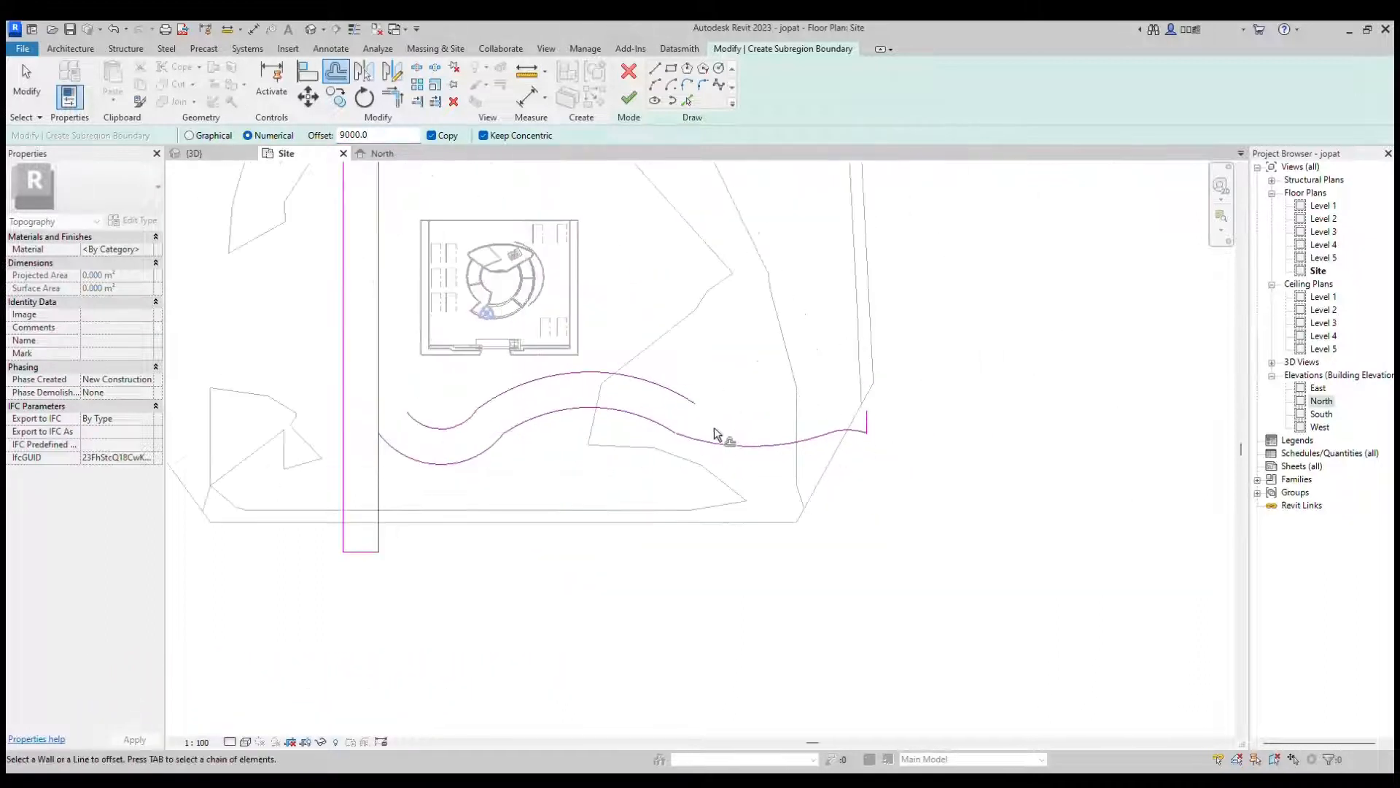
scroll(721, 436, "up", 1)
scroll(832, 439, "up", 2)
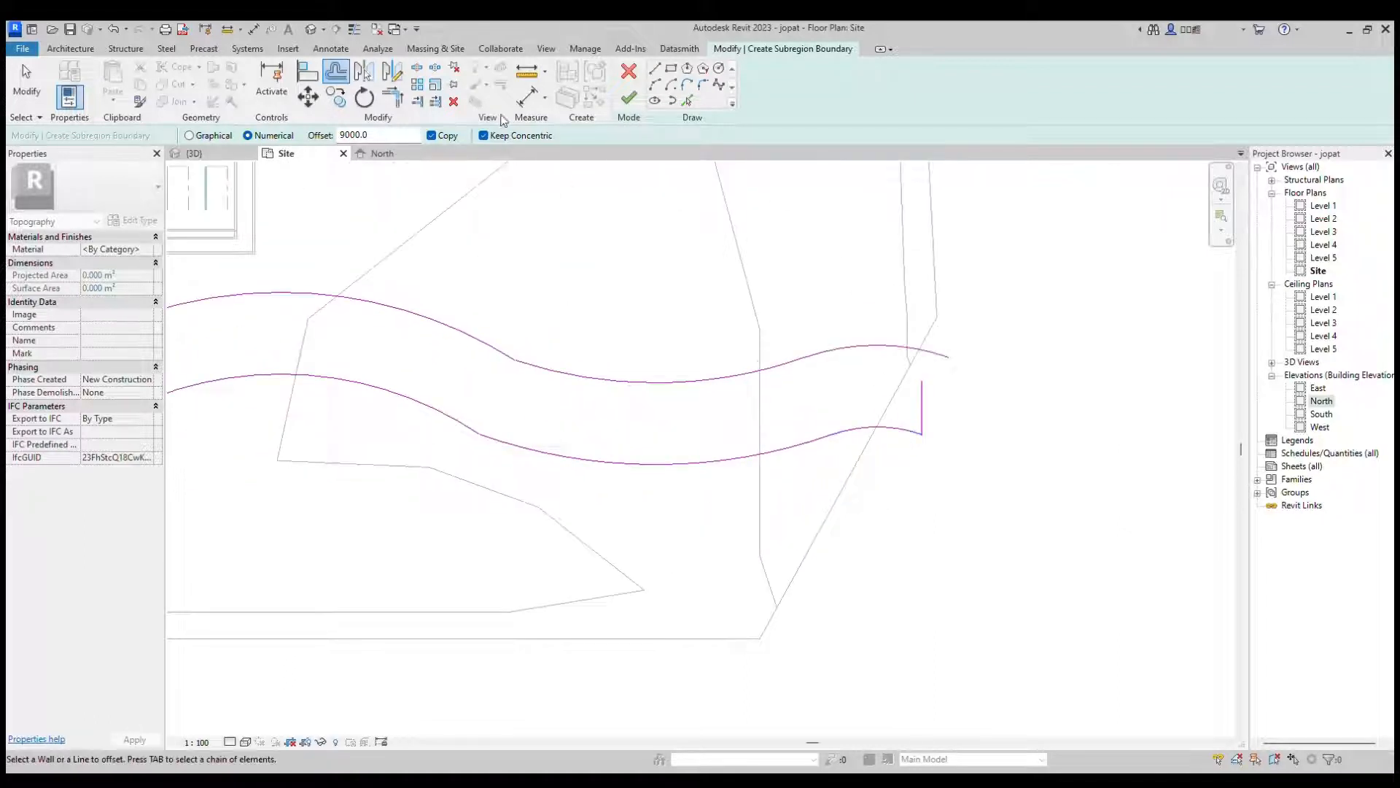
Step: Trim the easternmost offset arc and the vertical end line to a corner, closing the road's east end
left_click(392, 97)
left_click(896, 348)
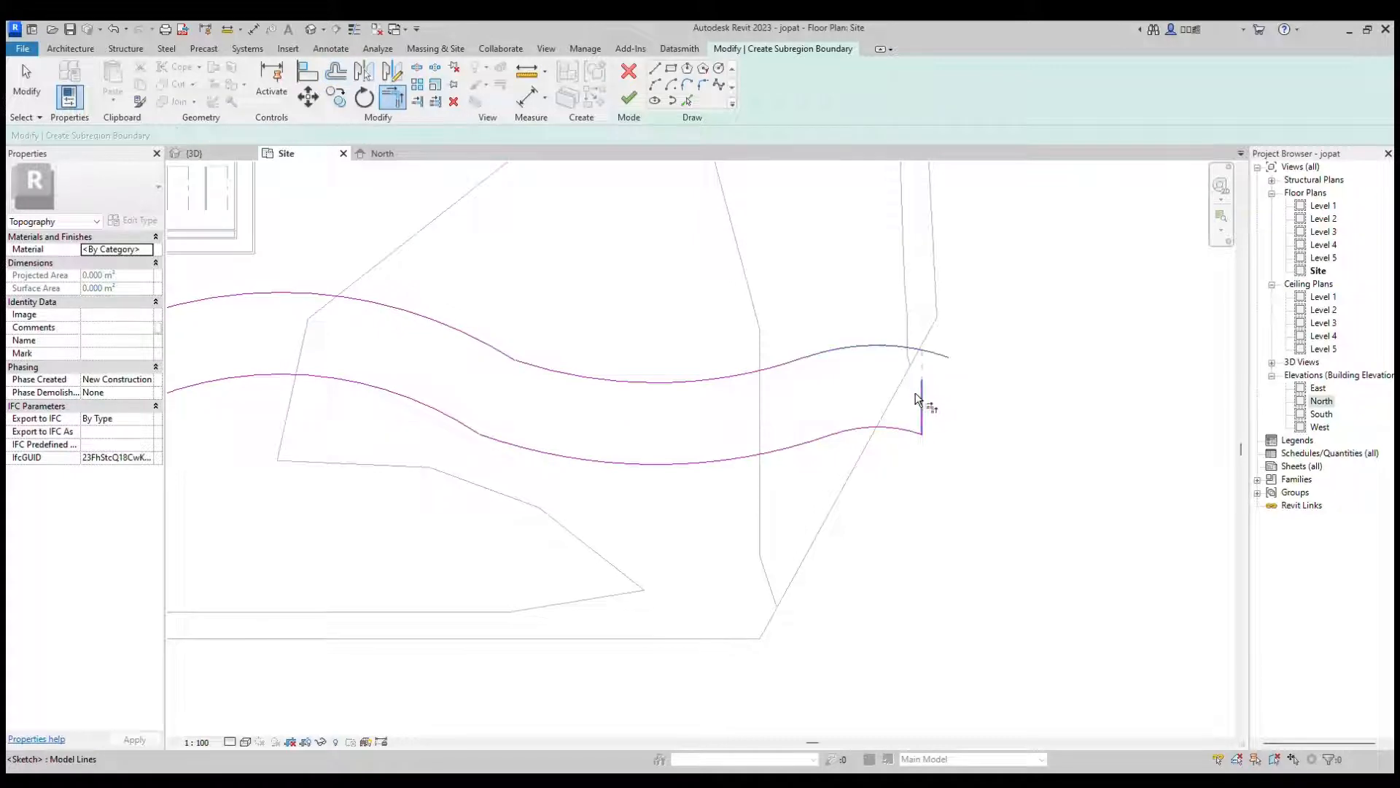
left_click(921, 397)
Step: Split the strip's east edge between the open west ends of the two road curves, without deleting the inner segment
scroll(1039, 402, "down", 3)
scroll(634, 372, "up", 4)
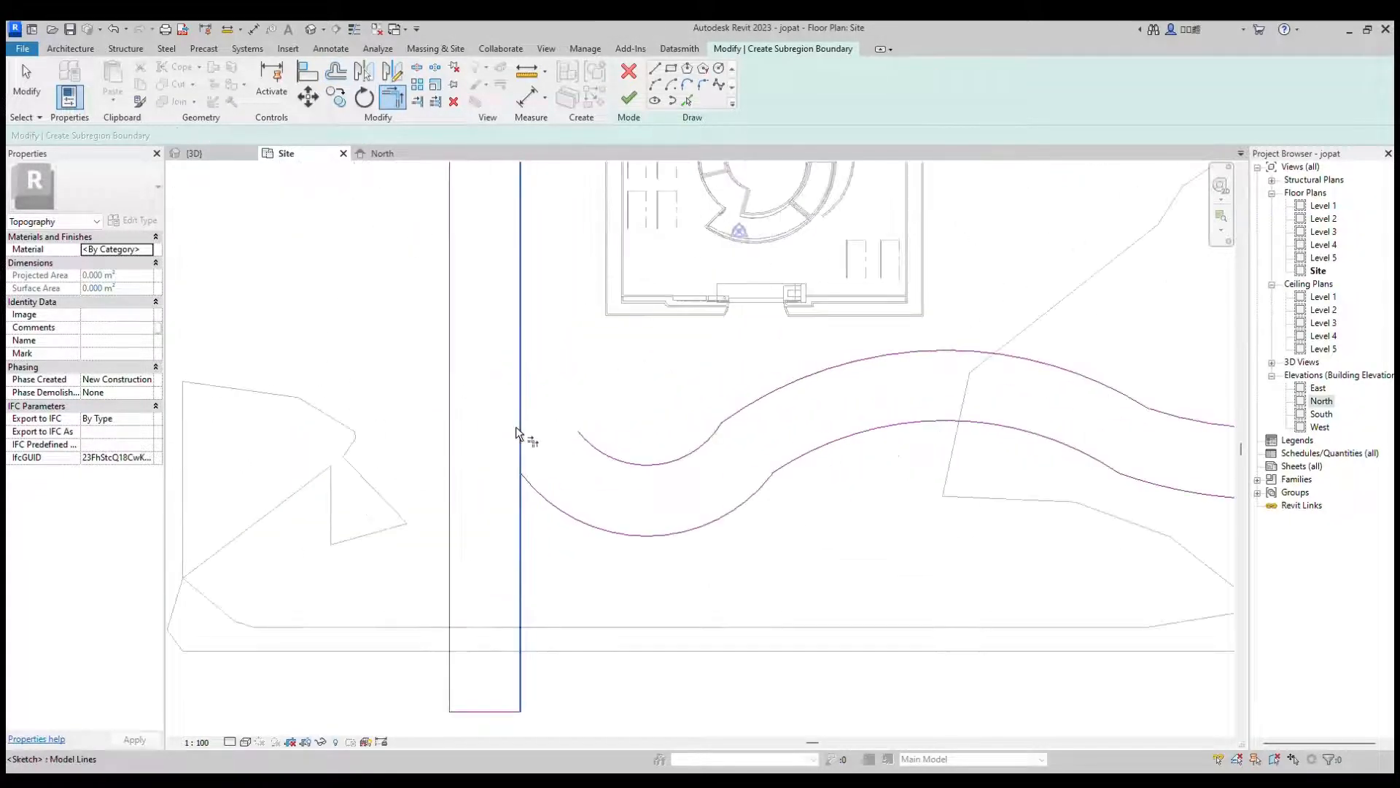
left_click(417, 67)
scroll(525, 452, "up", 2)
left_click(523, 476)
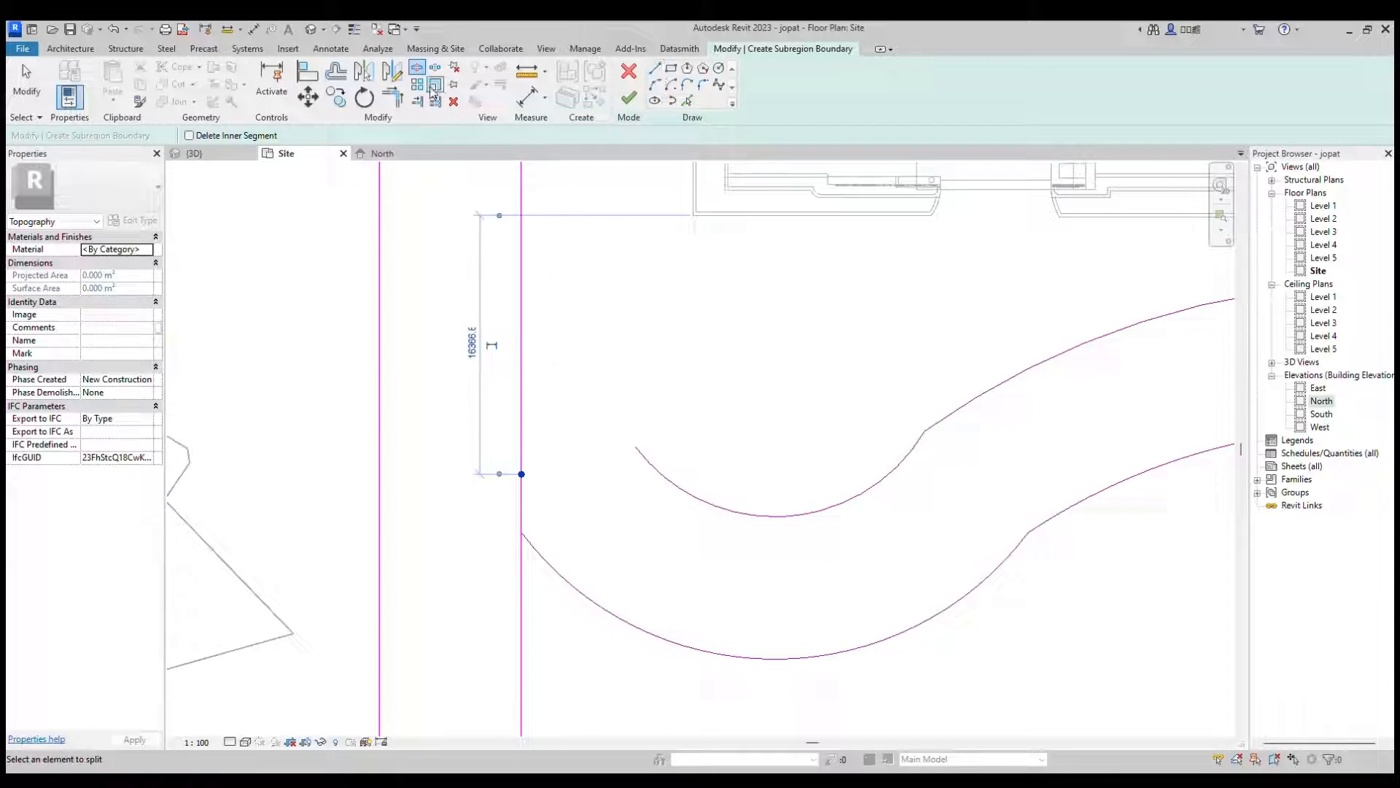
Step: Trim the lower part of the strip's east edge and the southern road curve to a corner at the curve's west end
left_click(391, 98)
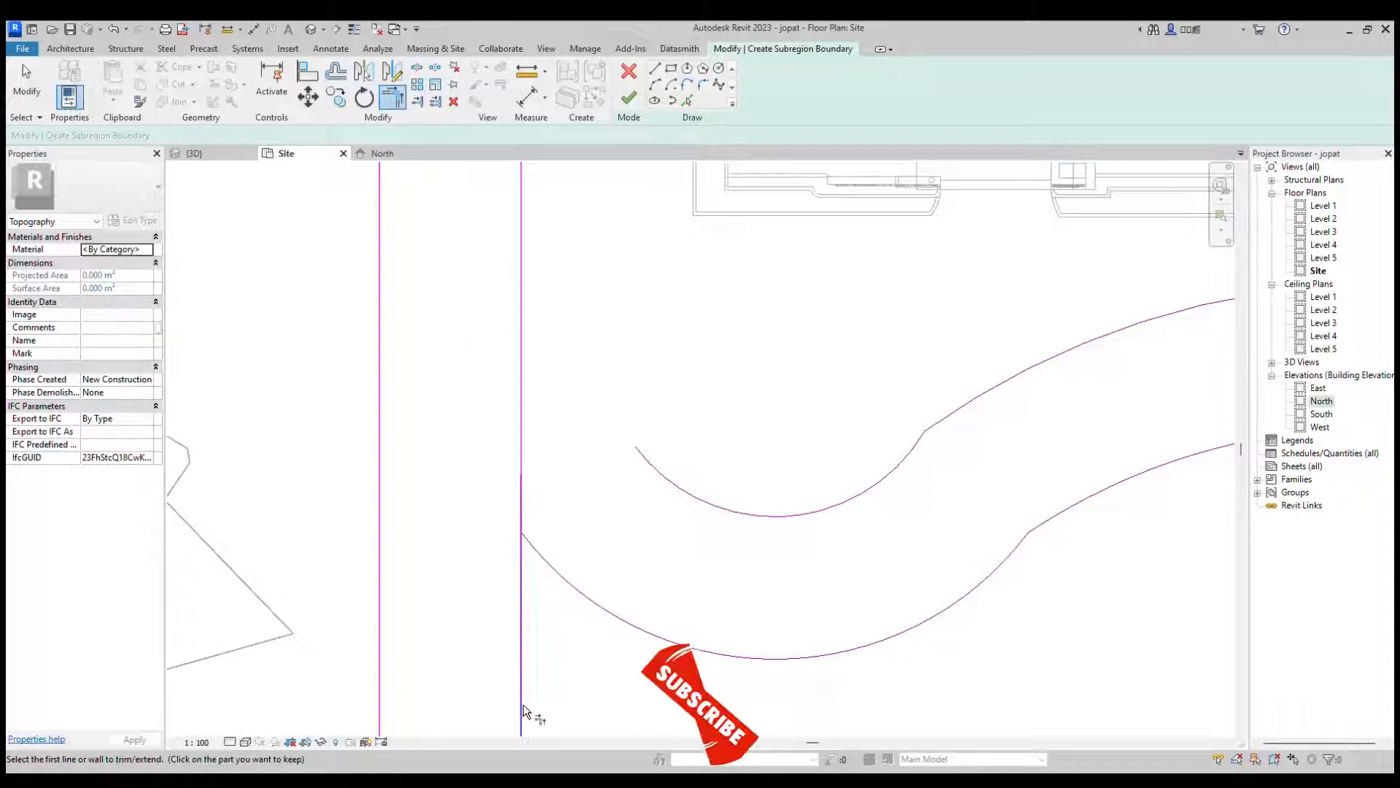
left_click(522, 637)
left_click(549, 566)
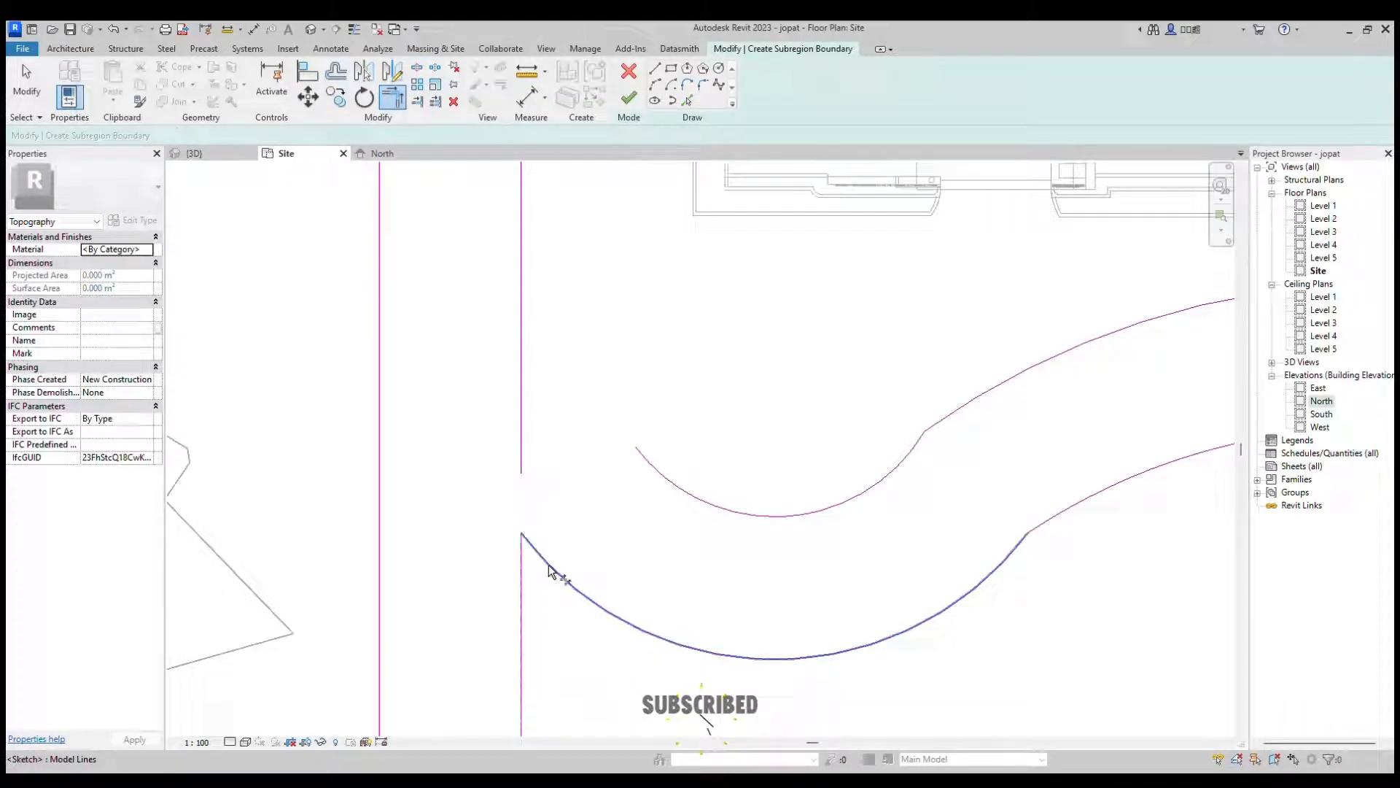
left_click(527, 394)
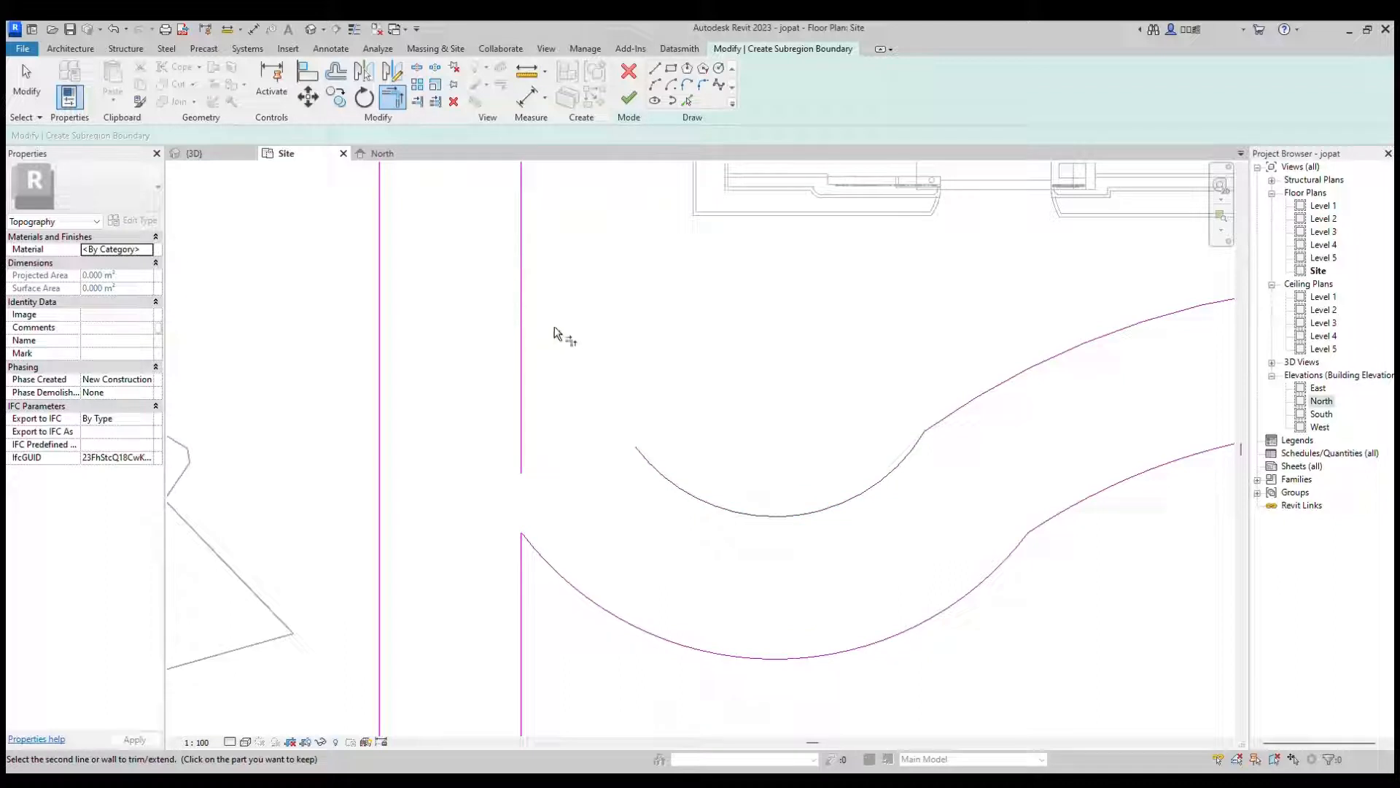
key("Escape")
key("Escape")
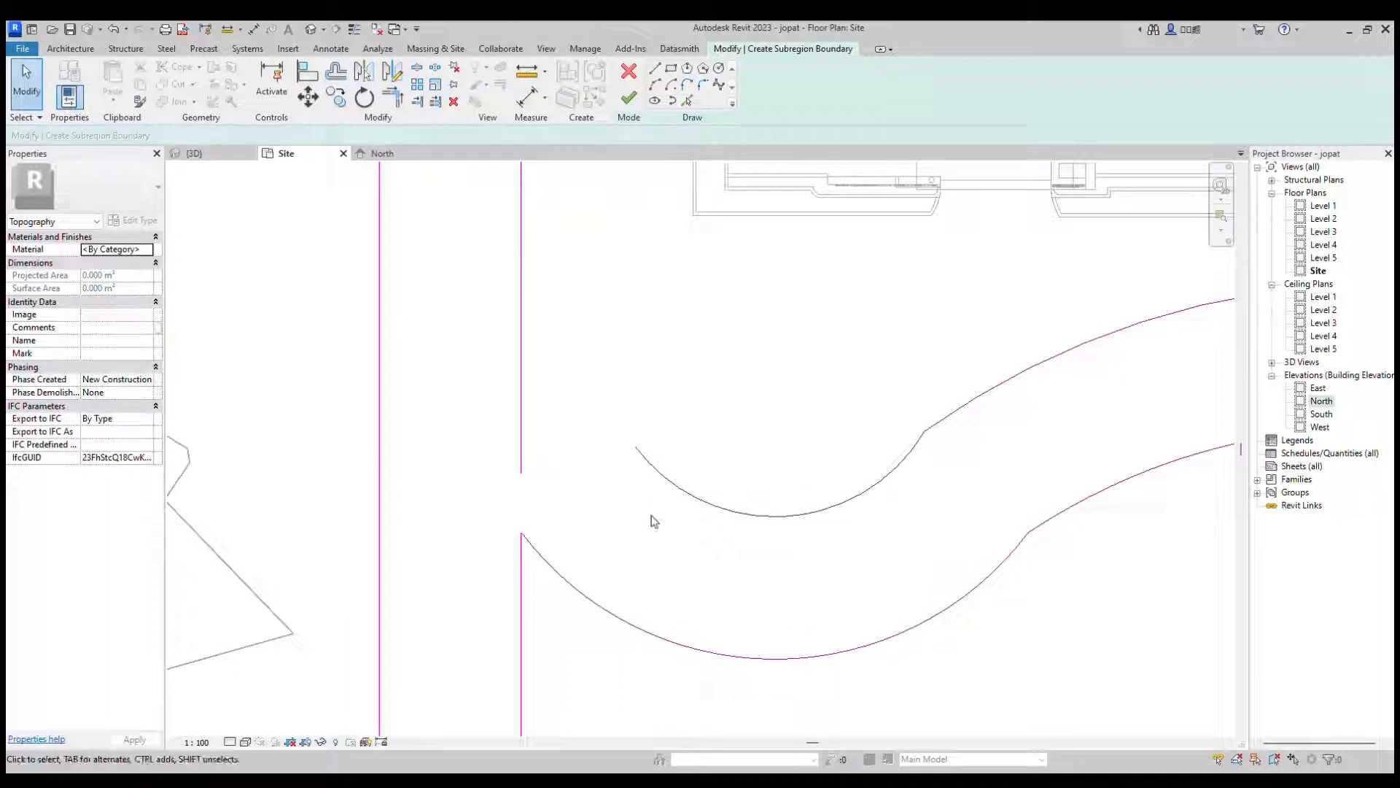
Step: Draw a line about 7300 long from the northern curve's west end to the strip's east edge, and trim that edge to it
left_click(655, 69)
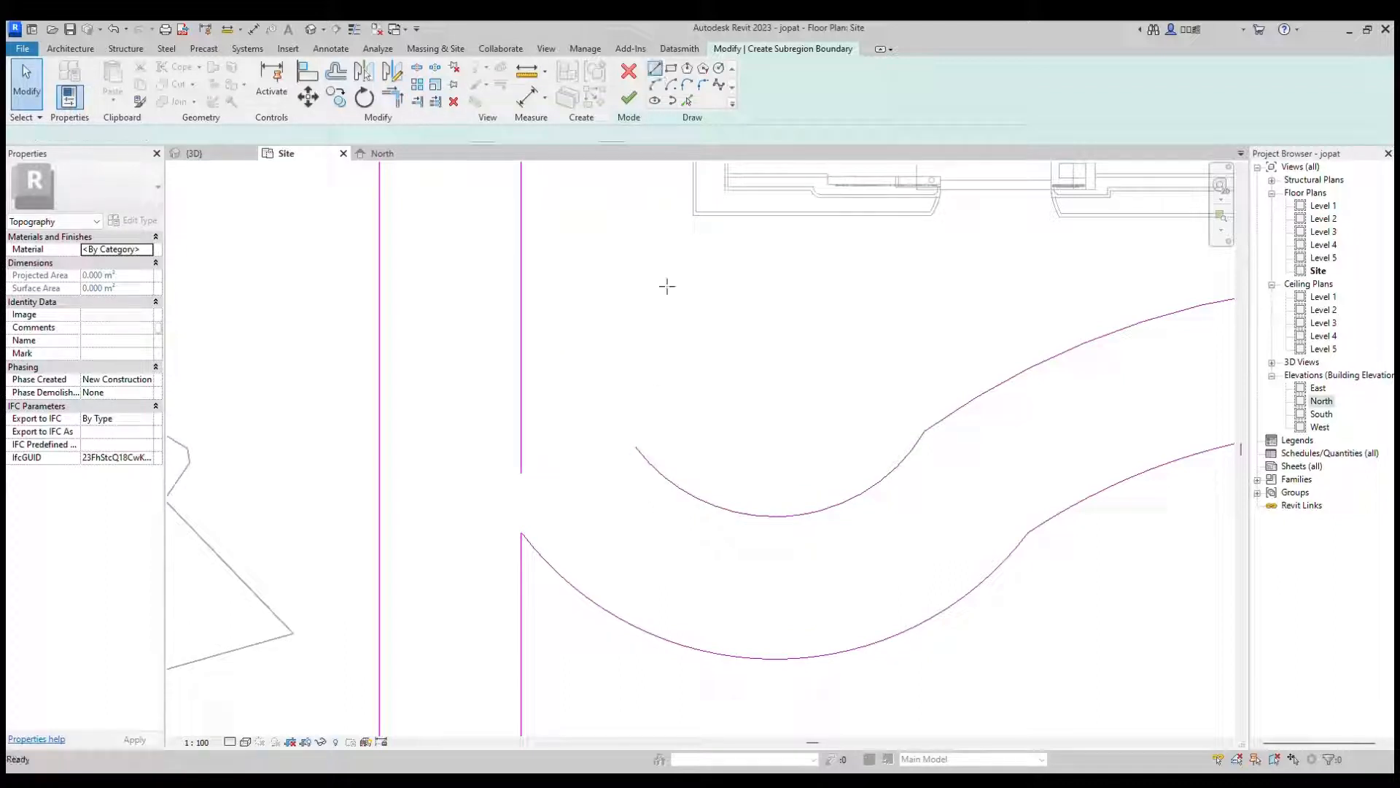
left_click(635, 447)
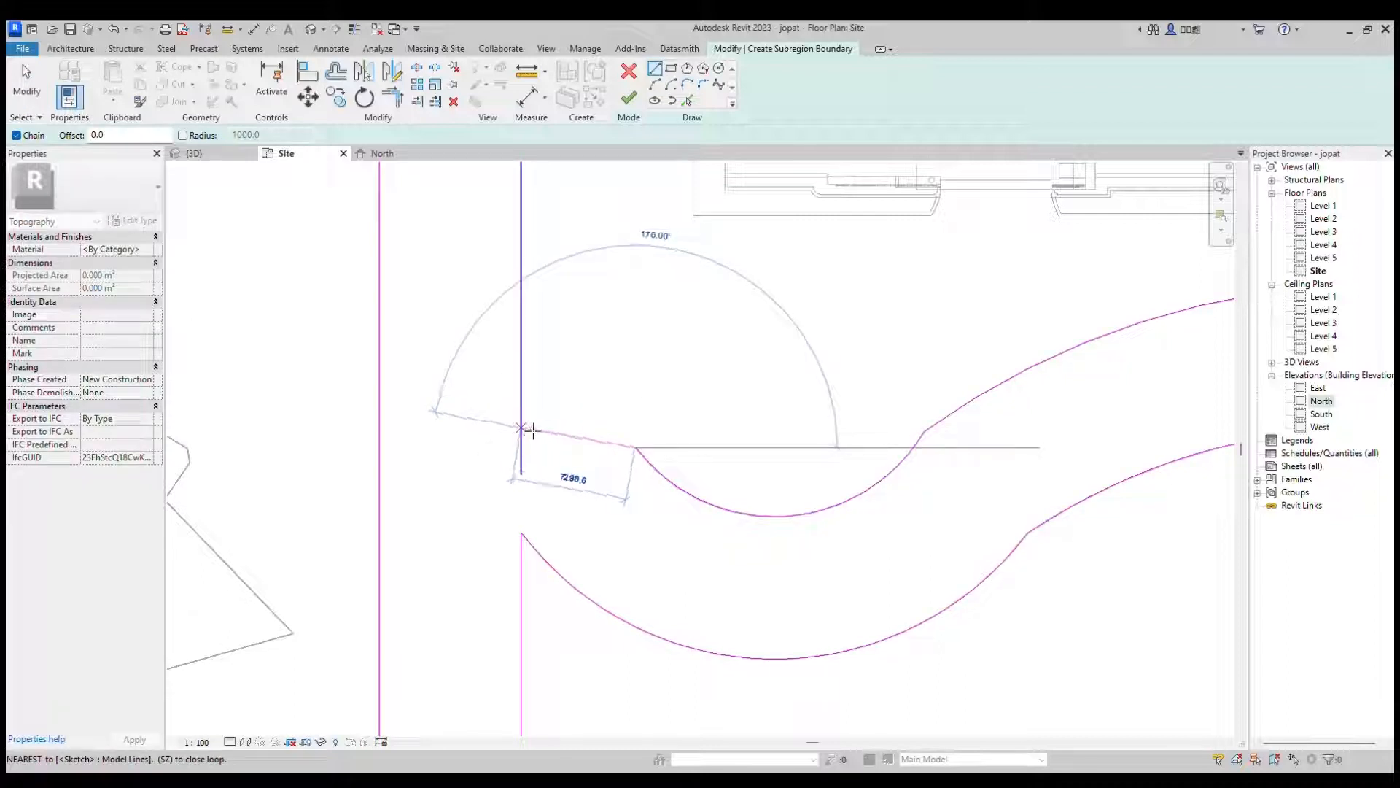
left_click(534, 441)
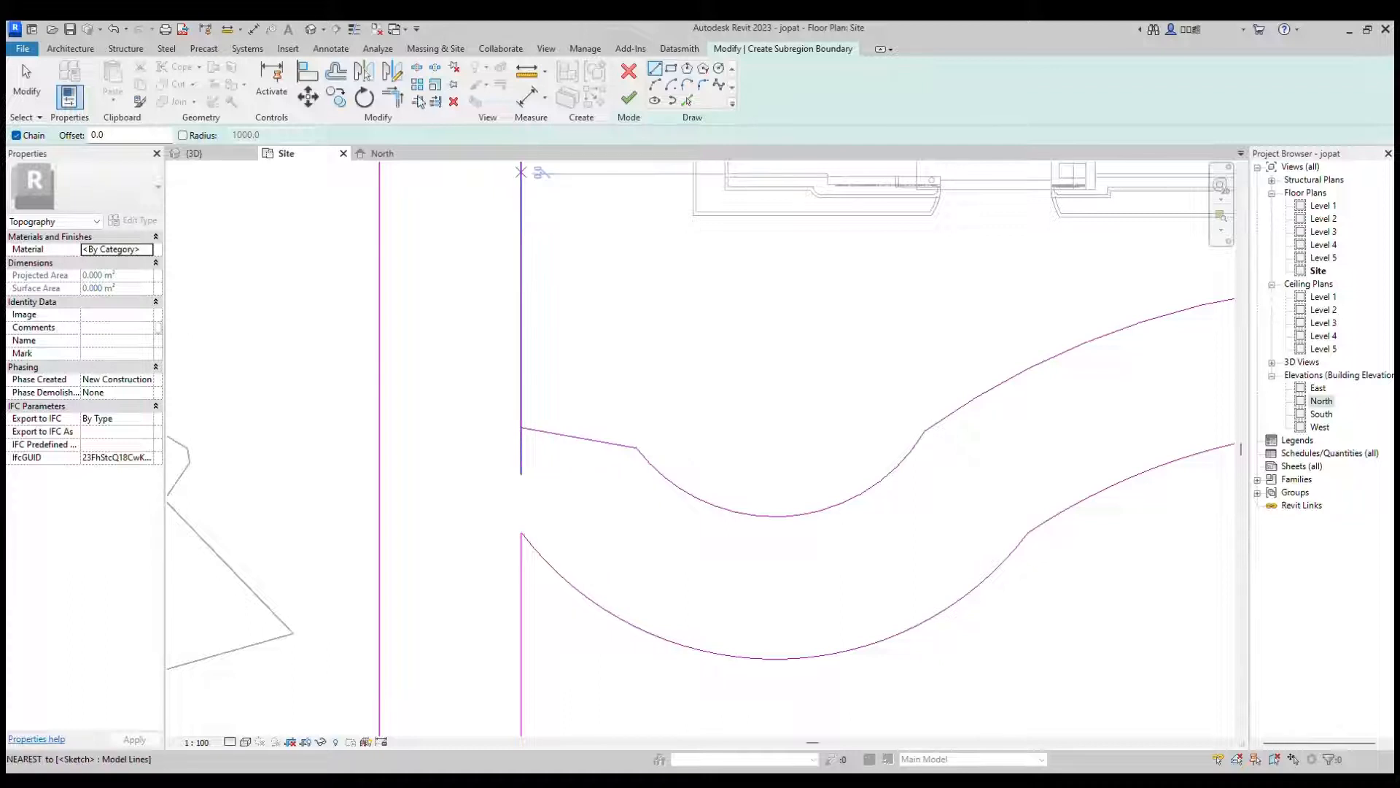
left_click(392, 97)
scroll(515, 388, "up", 2)
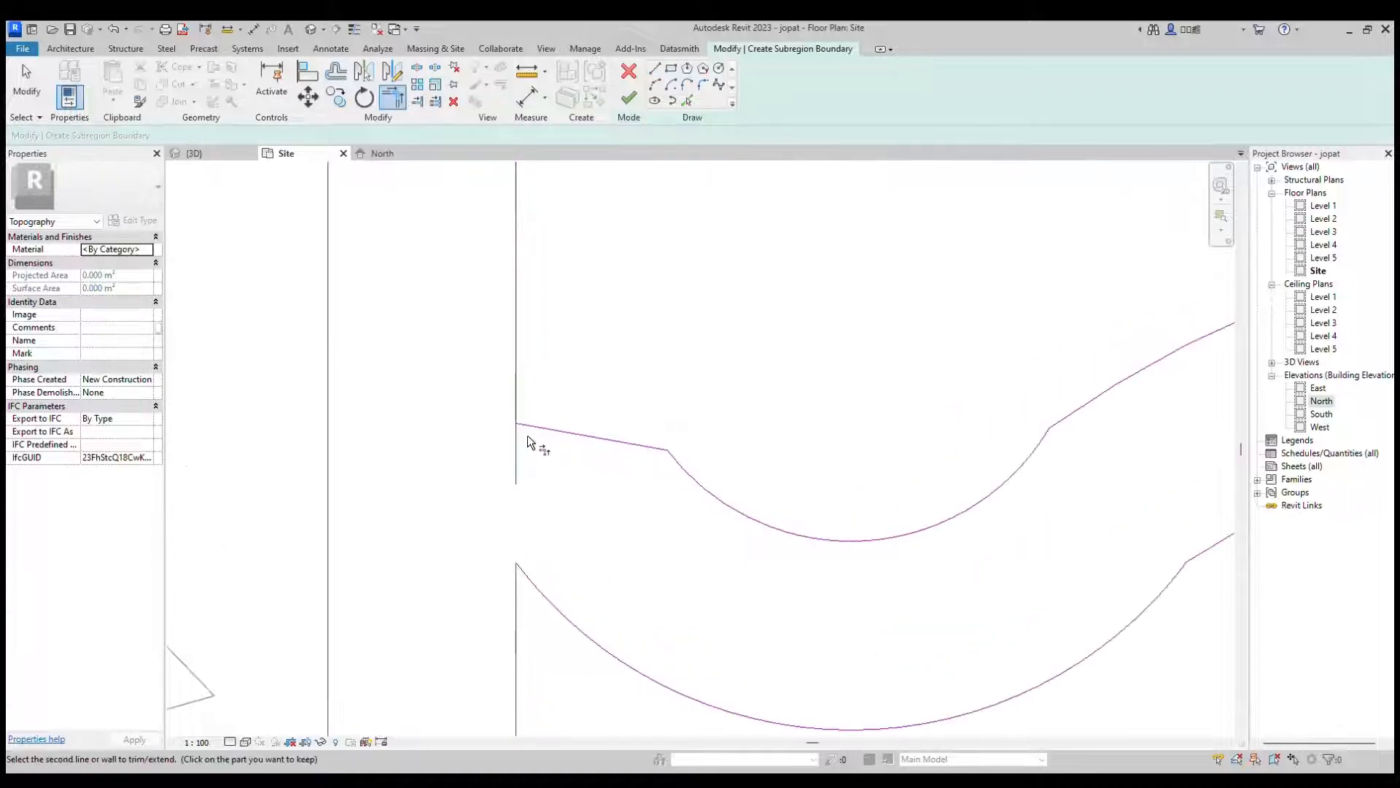
Step: Fillet the corner between the strip's upper east edge and the short connecting line
left_click(703, 85)
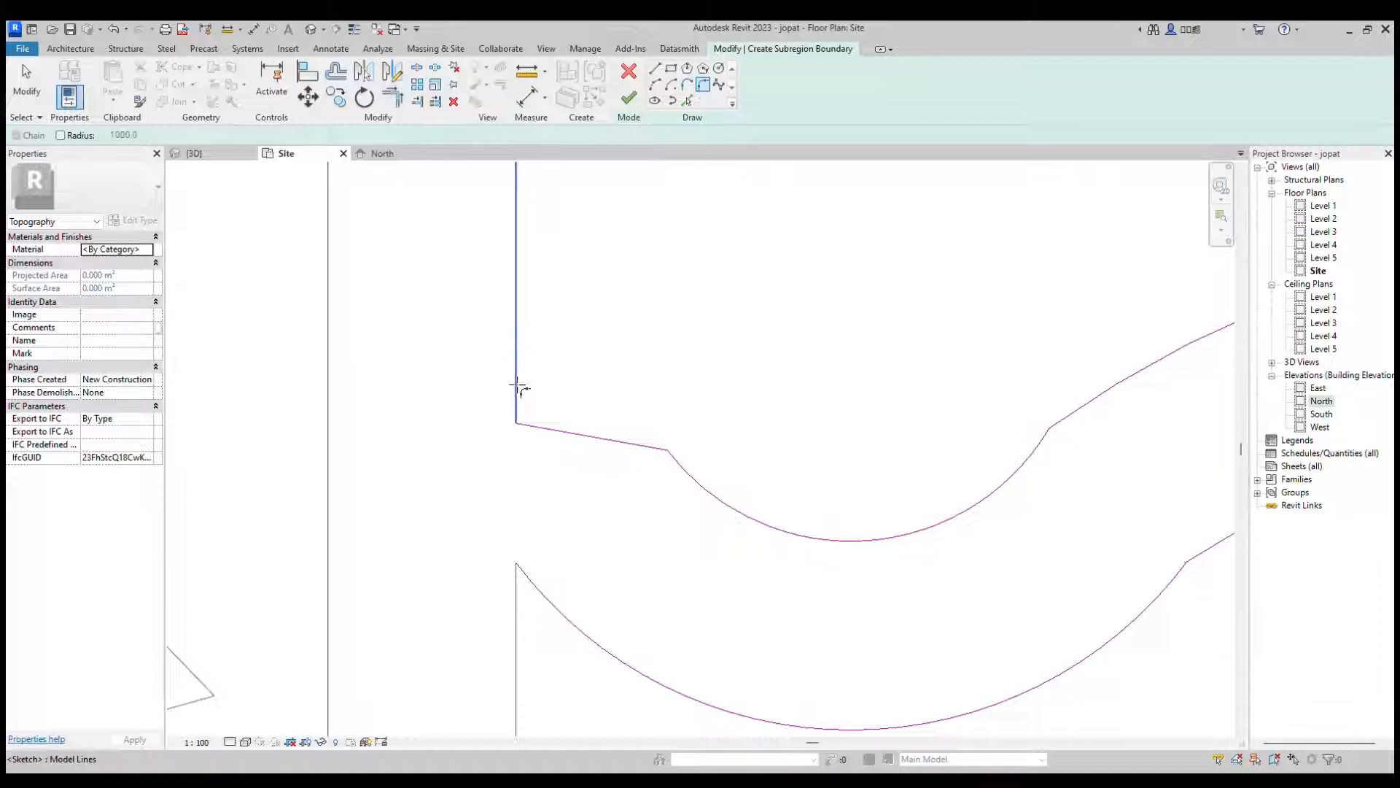
scroll(516, 392, "up", 1)
left_click(547, 441)
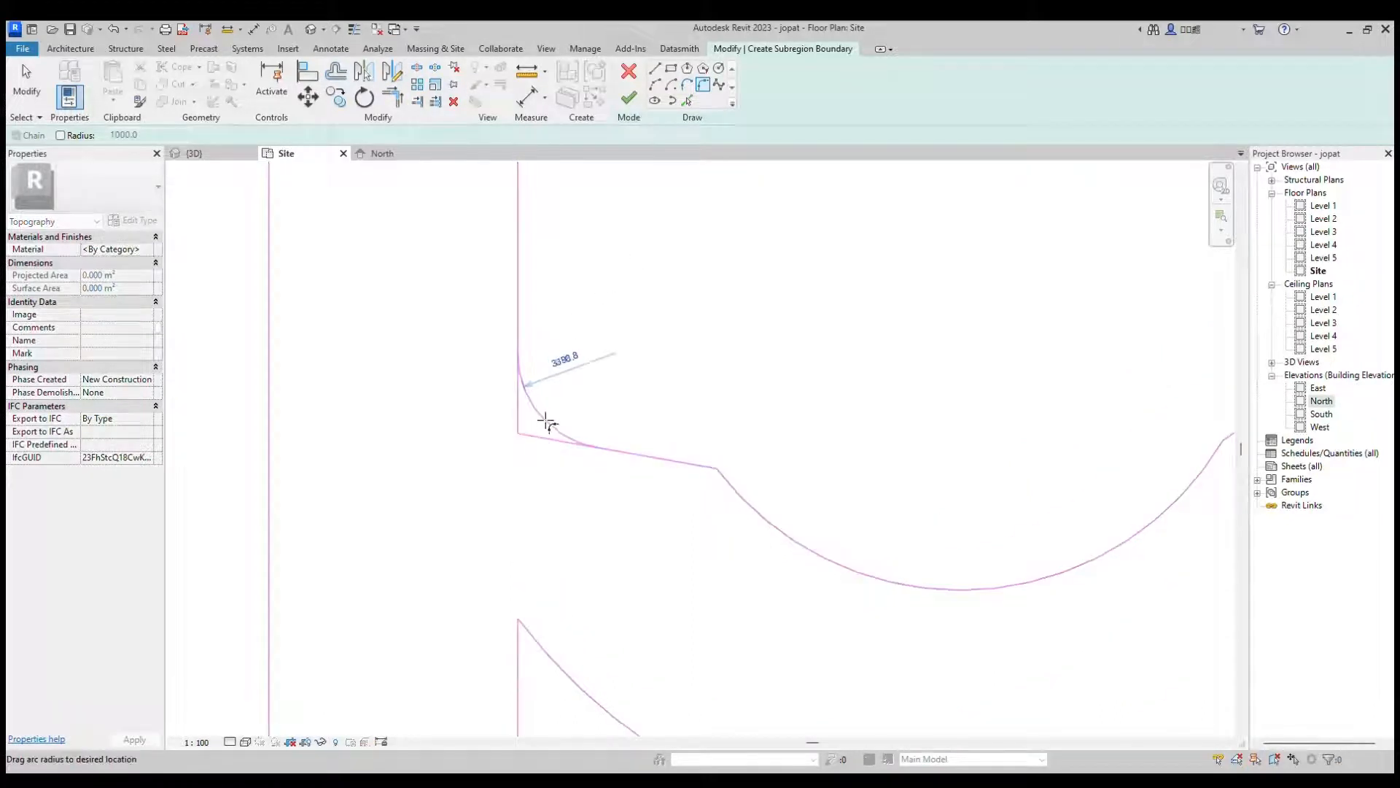
left_click(536, 425)
Step: Fillet the corner between the strip's lower east edge and the southern curve with a radius of about 900
scroll(539, 421, "down", 3)
scroll(501, 636, "up", 2)
scroll(536, 579, "up", 2)
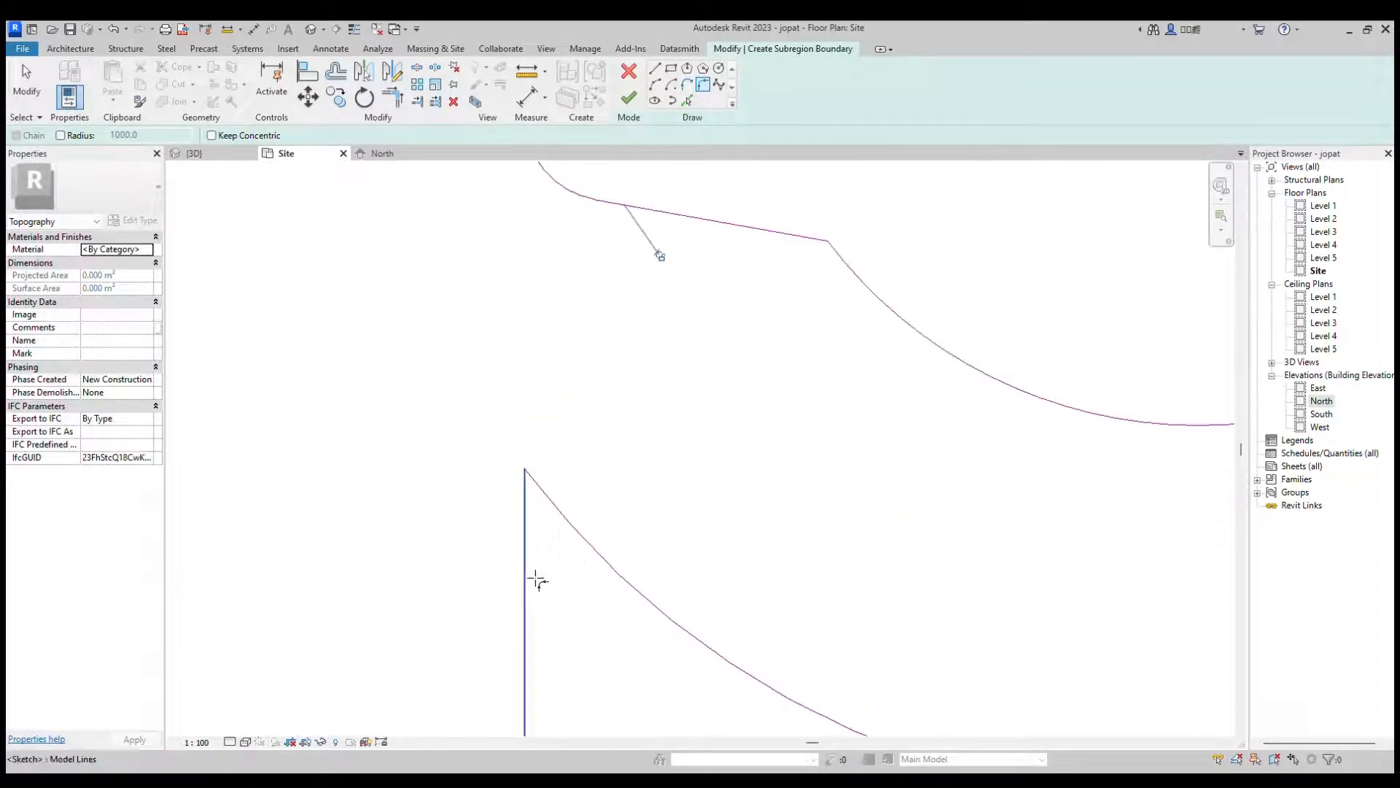
left_click(527, 583)
left_click(587, 538)
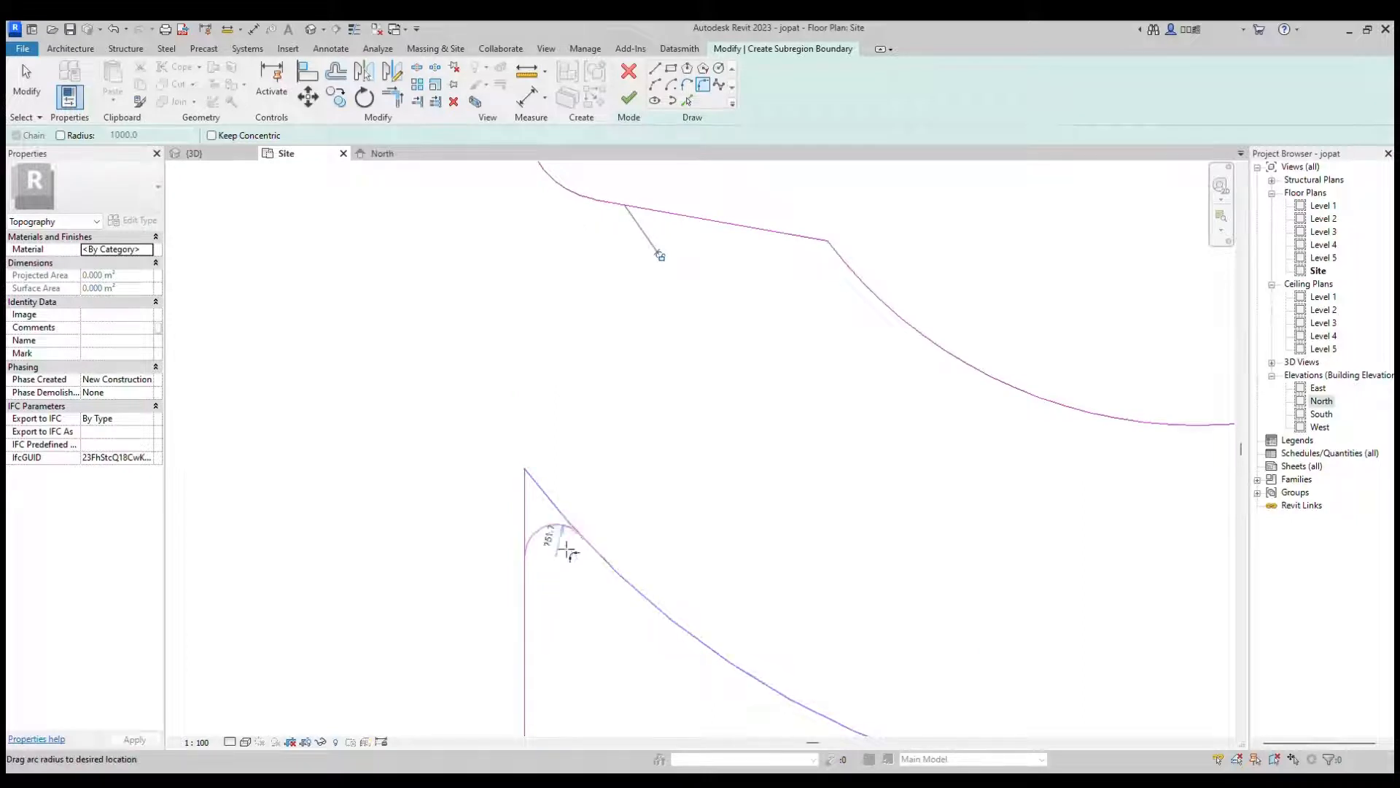
left_click(548, 534)
scroll(532, 496, "down", 2)
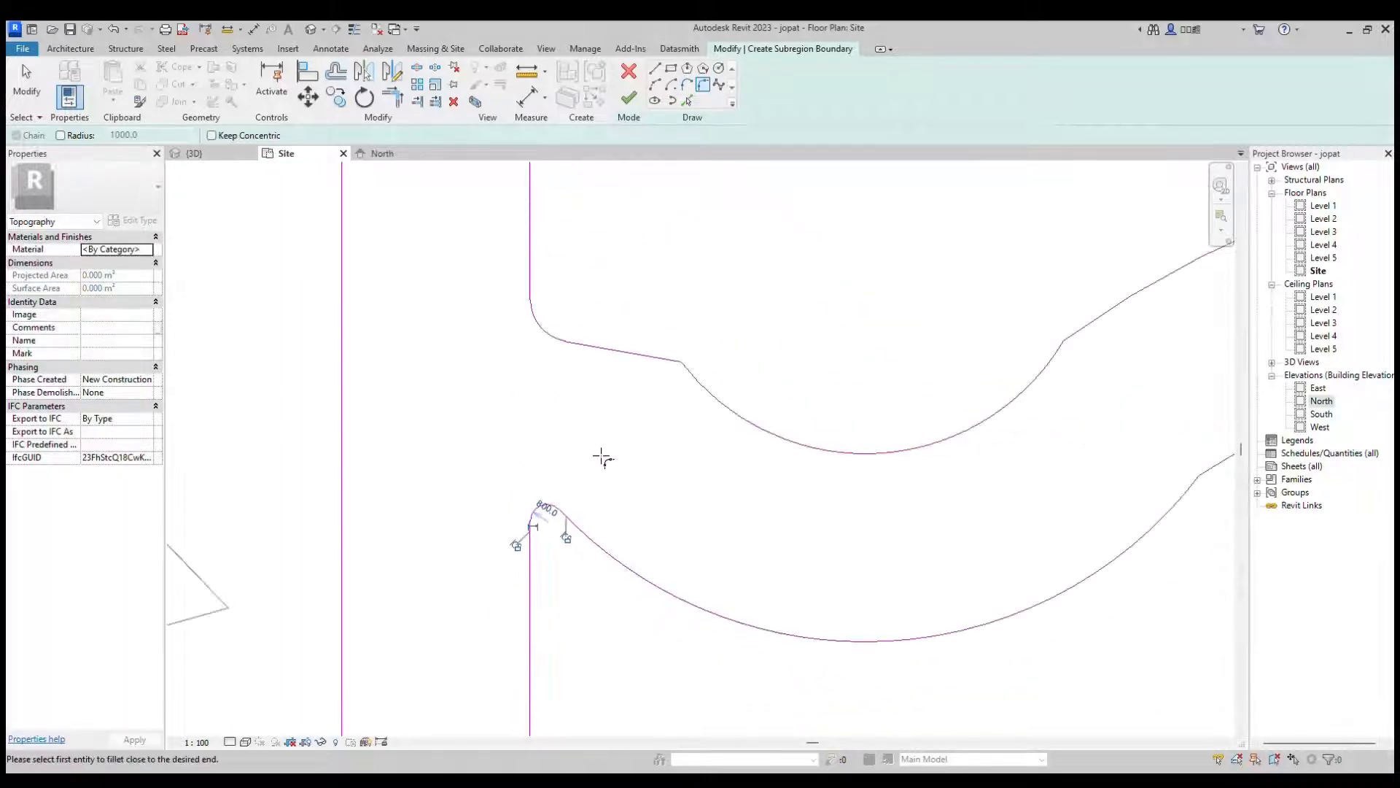
Step: Fillet the kink between the short connecting line and the northern curve's first arc with a 7500 radius
scroll(594, 446, "down", 2)
scroll(644, 419, "up", 3)
left_click(605, 387)
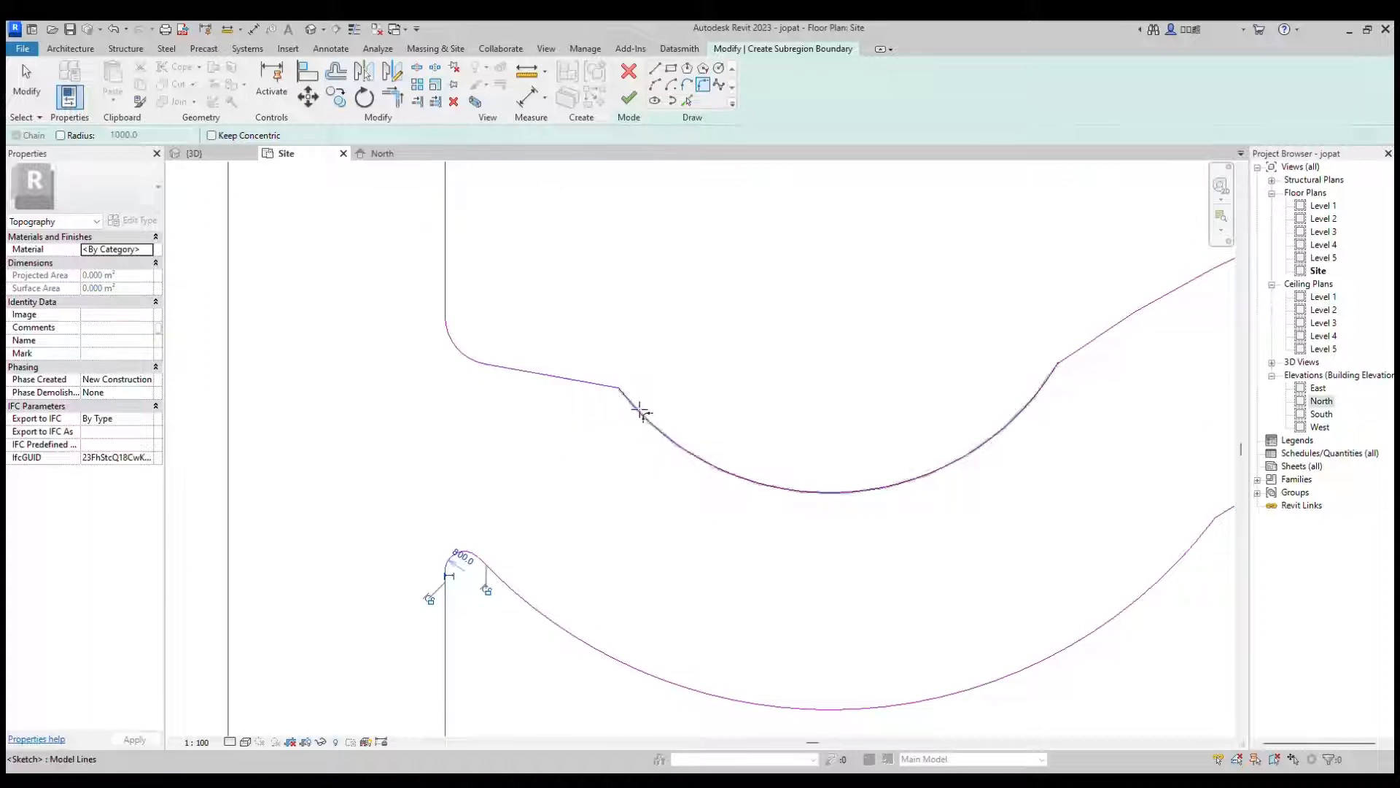
left_click(639, 413)
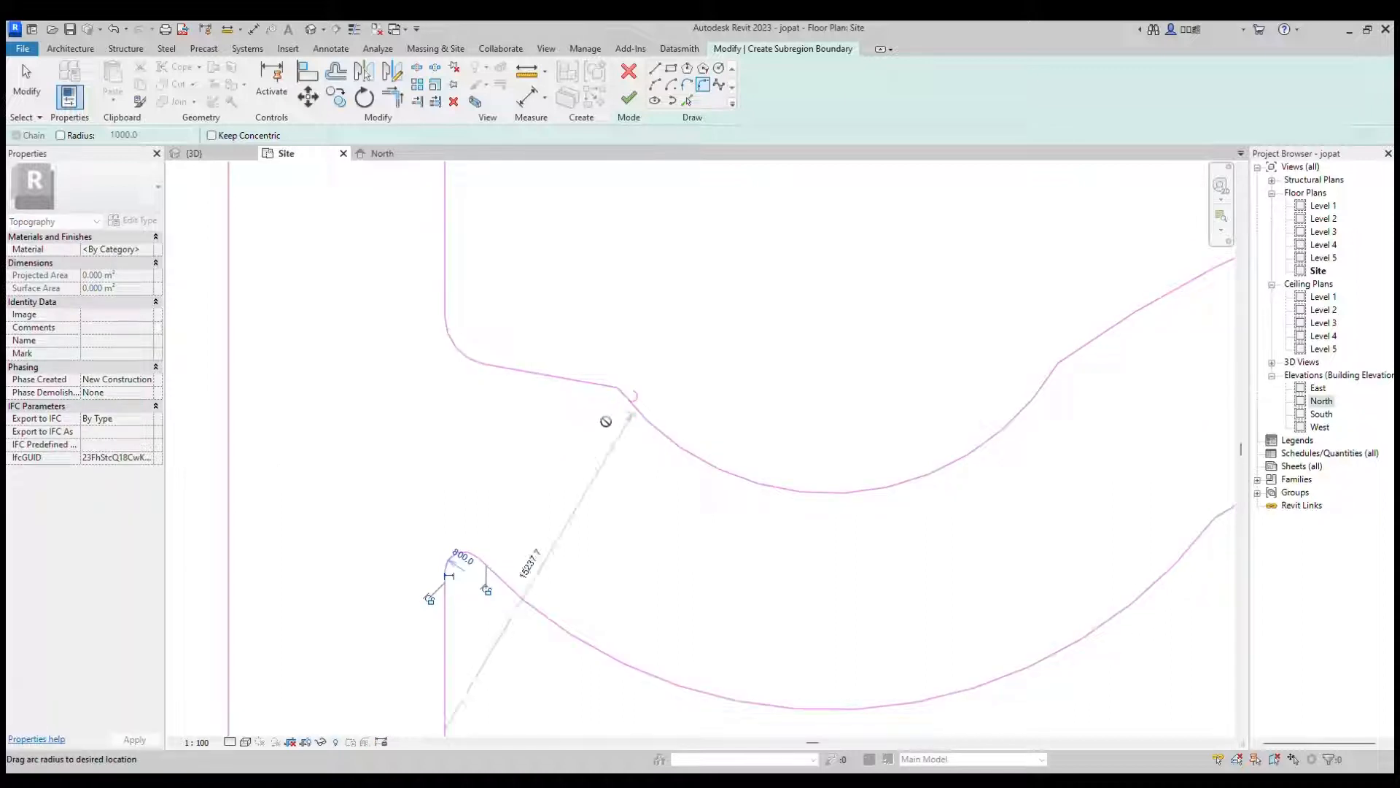
scroll(609, 420, "up", 4)
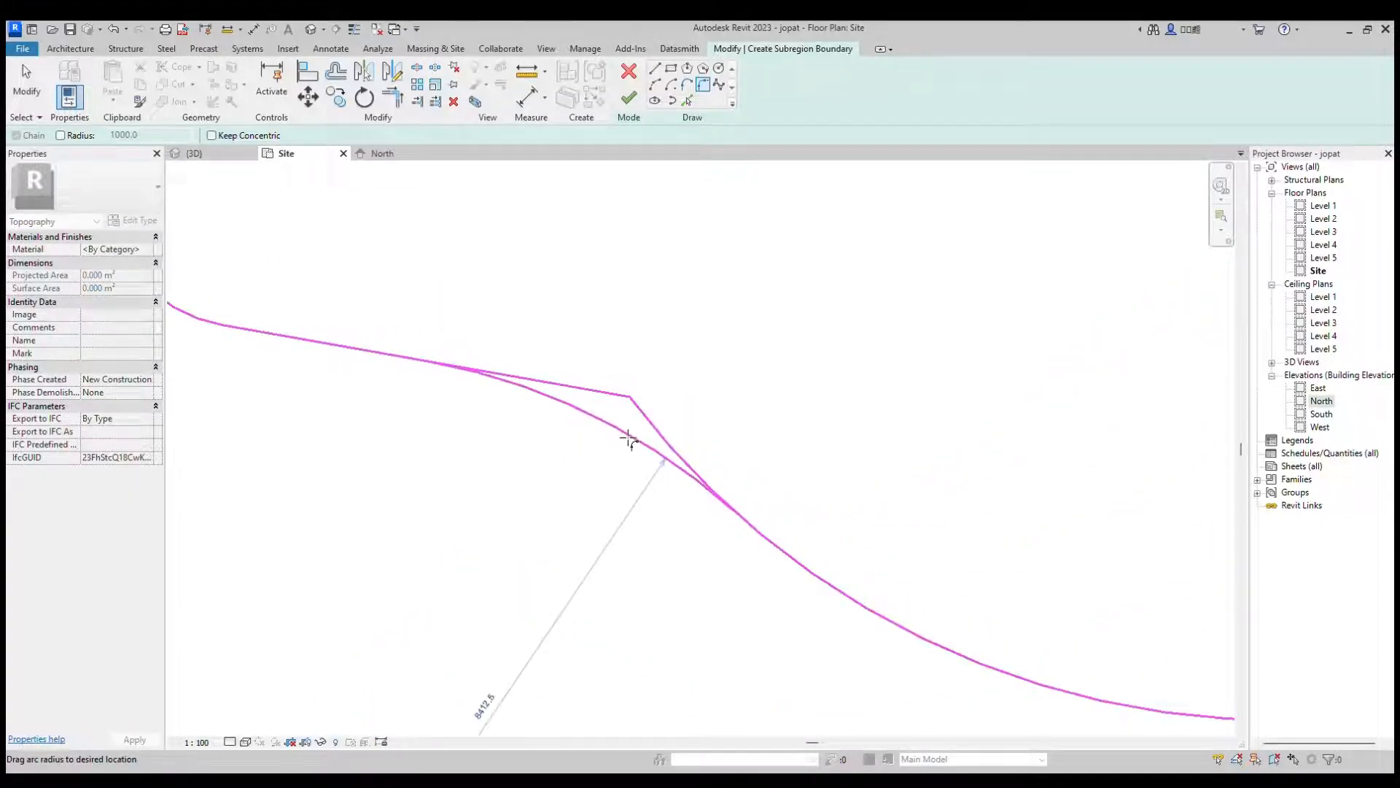
left_click(631, 438)
scroll(613, 376, "down", 4)
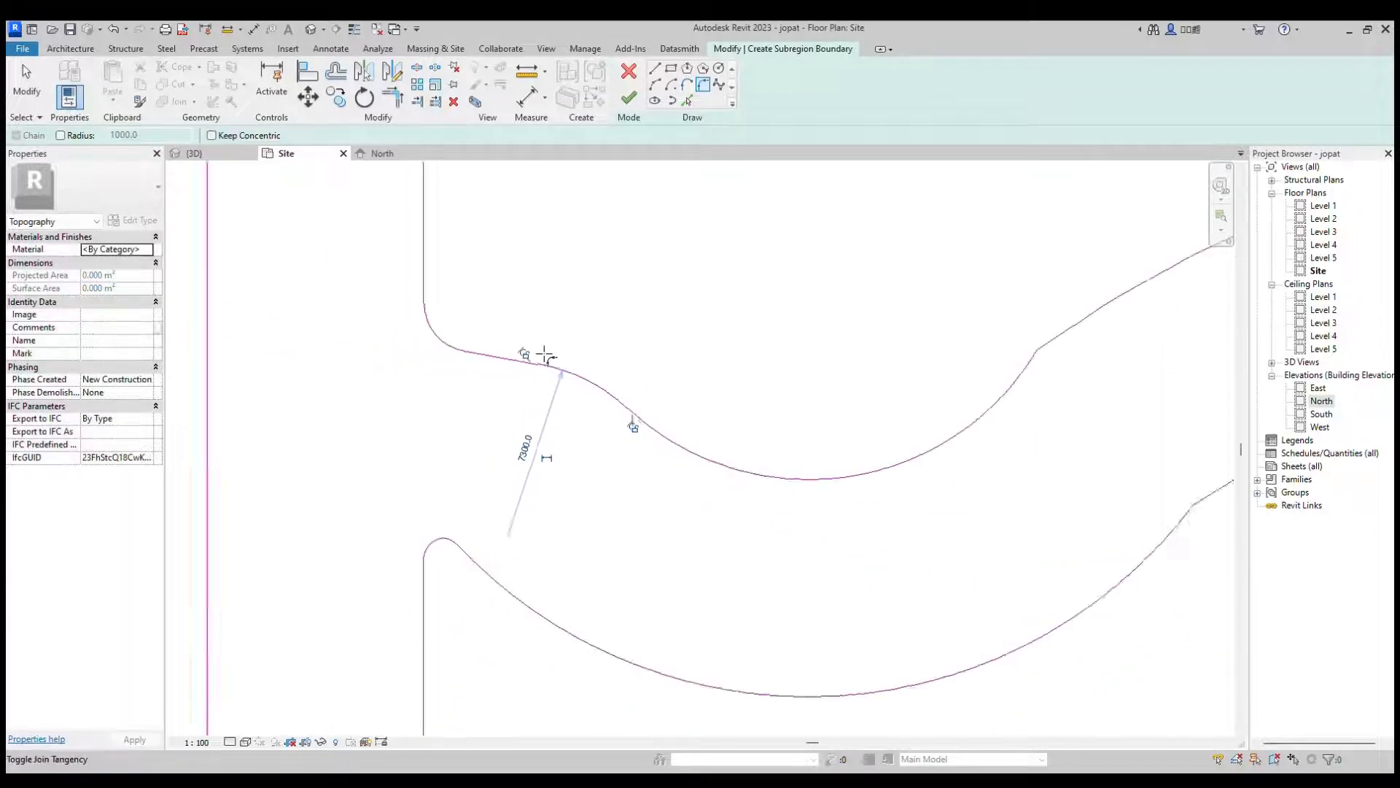
scroll(541, 356, "down", 5)
scroll(685, 351, "up", 5)
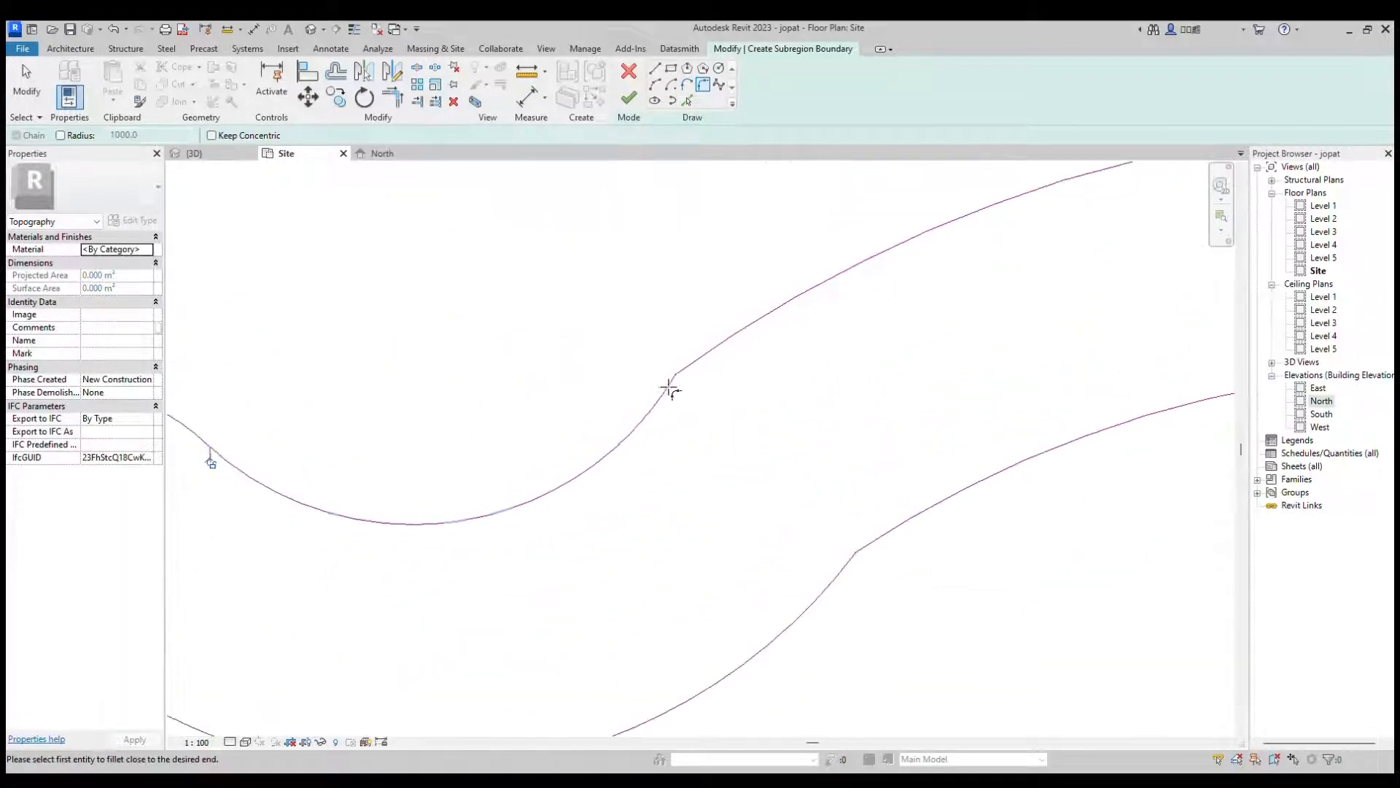
left_click(671, 389)
left_click(701, 380)
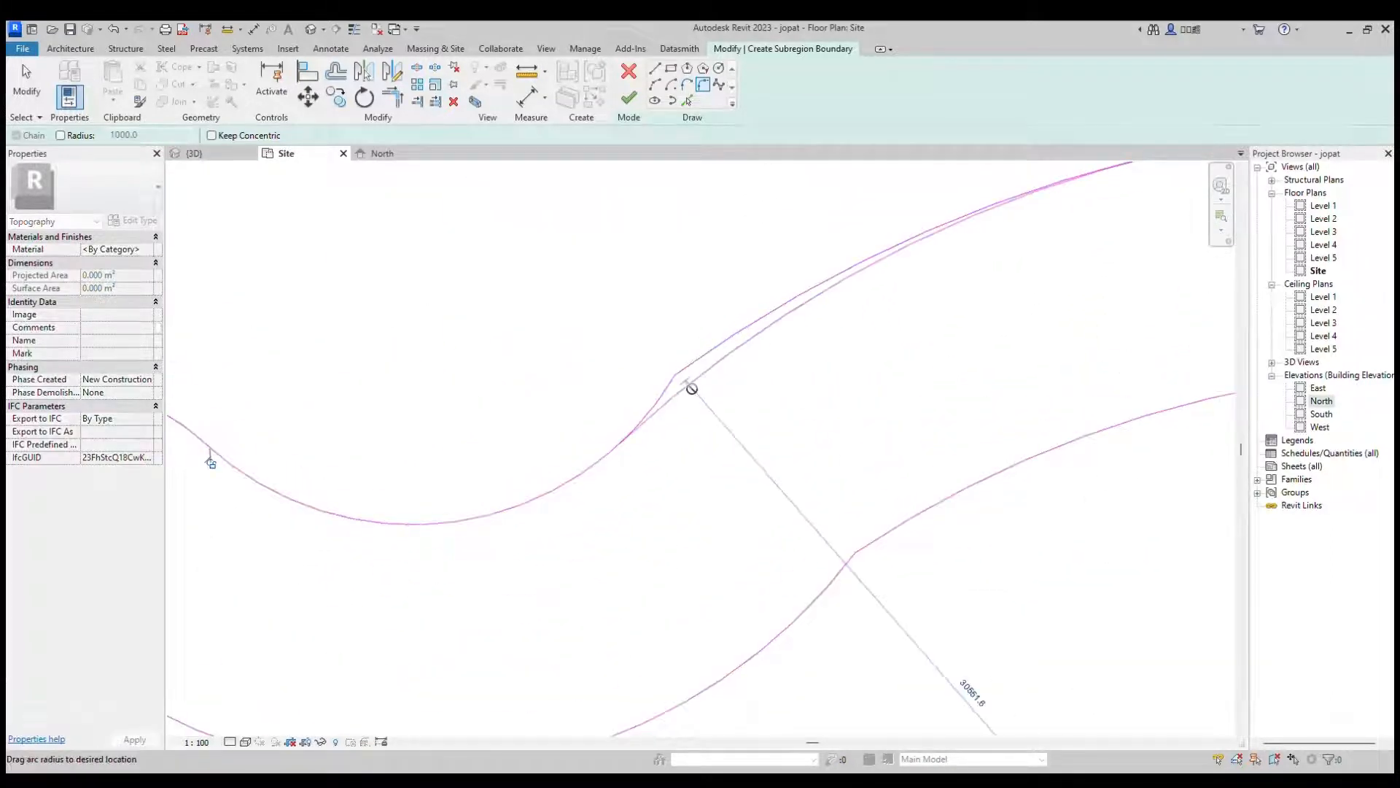
key("Escape")
key("Escape")
Step: Fillet the kink between the first and second arcs of the northern road curve
scroll(682, 366, "up", 2)
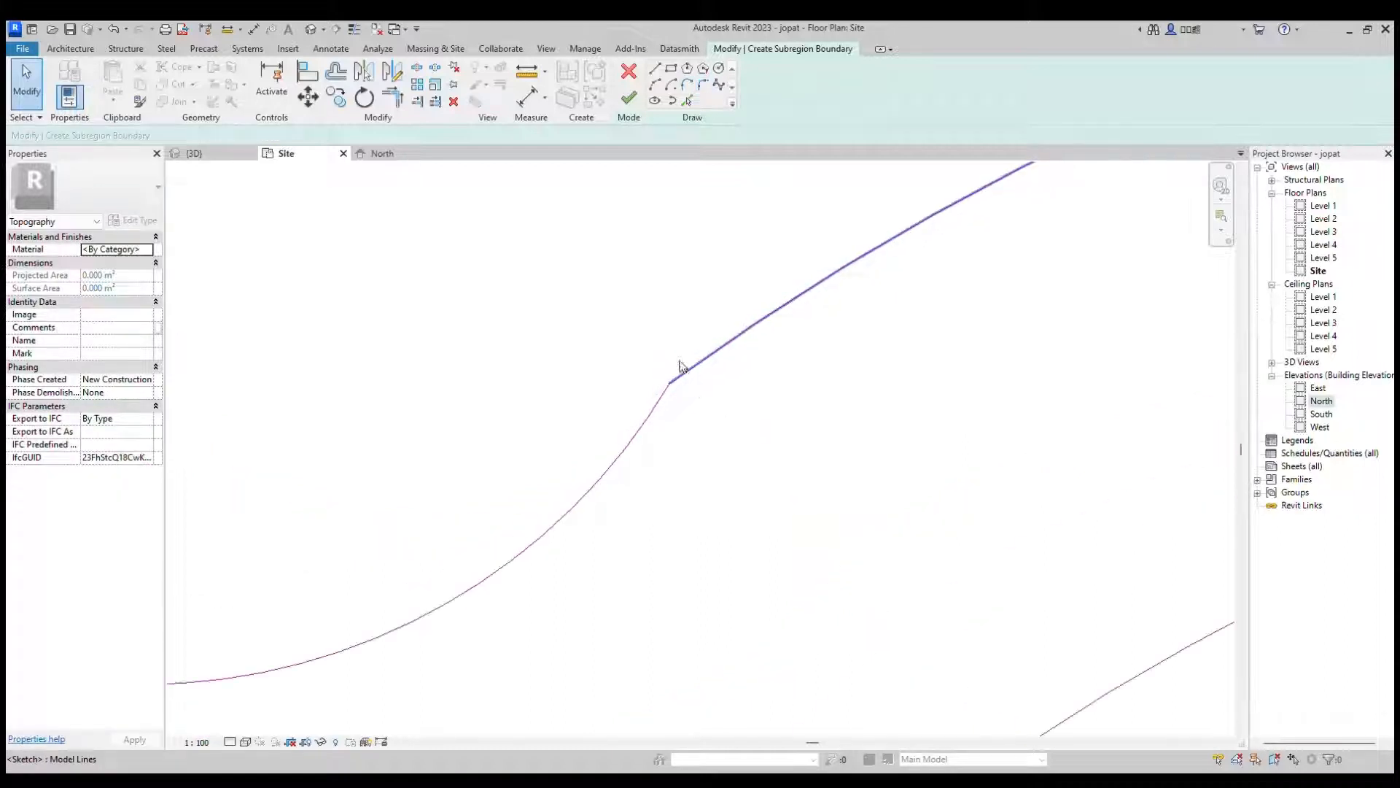
left_click(703, 85)
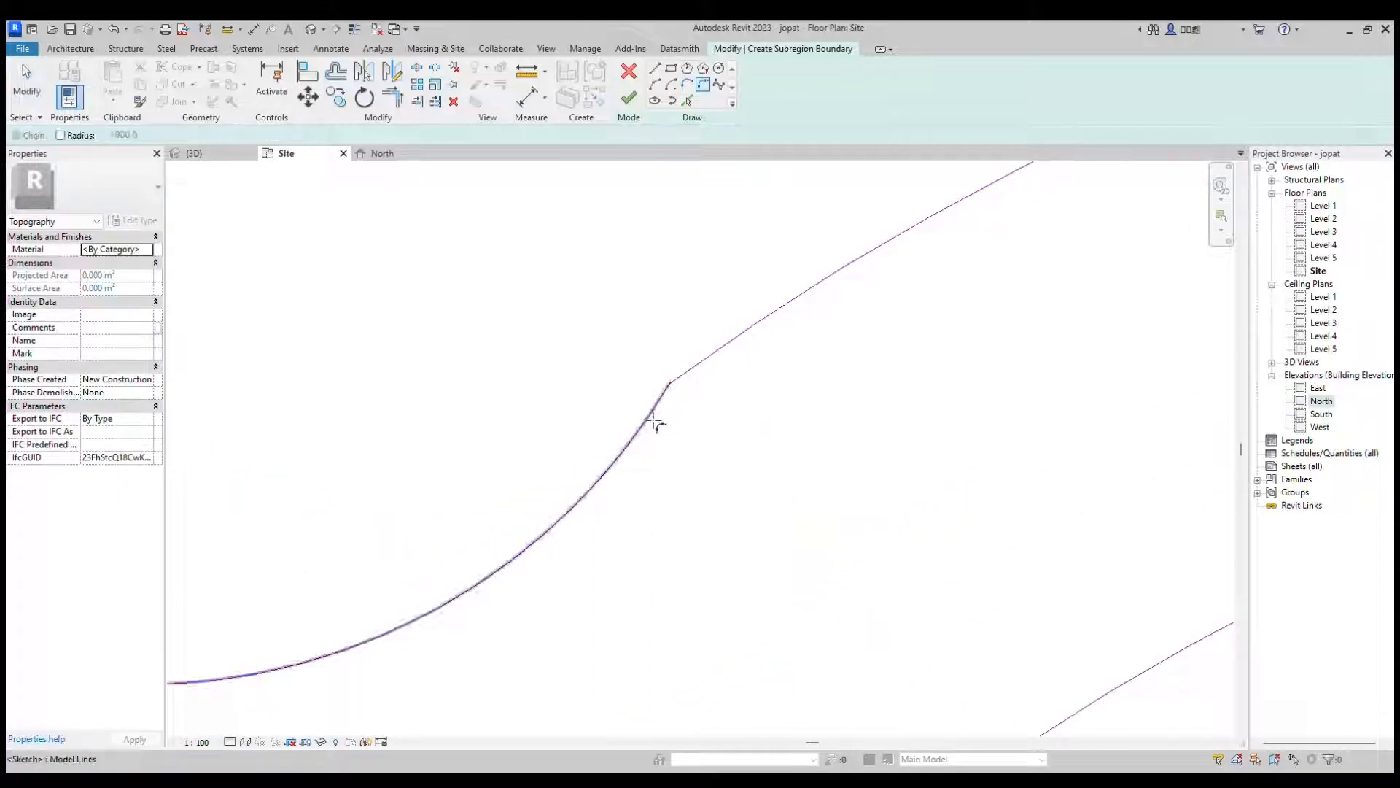
left_click(657, 414)
left_click(719, 371)
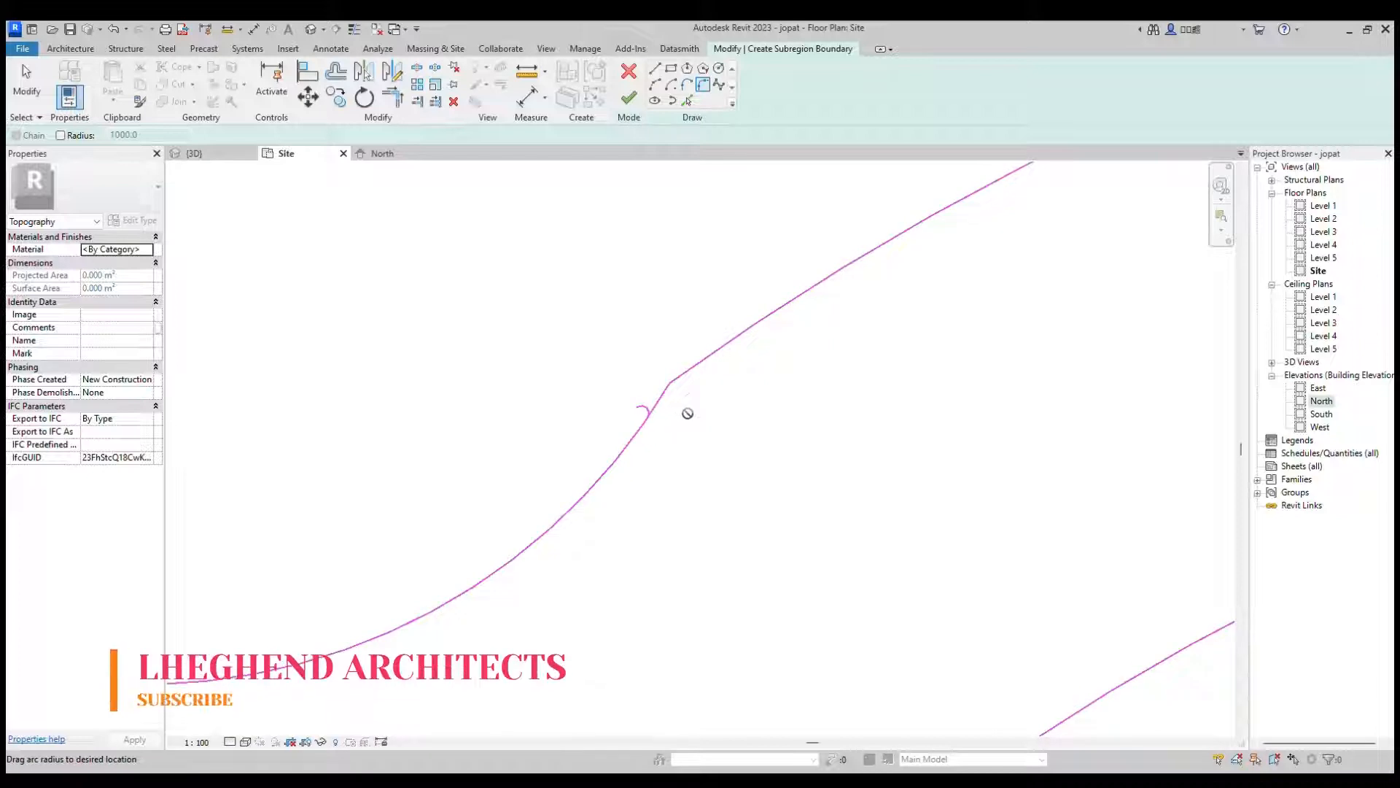
scroll(675, 397, "up", 2)
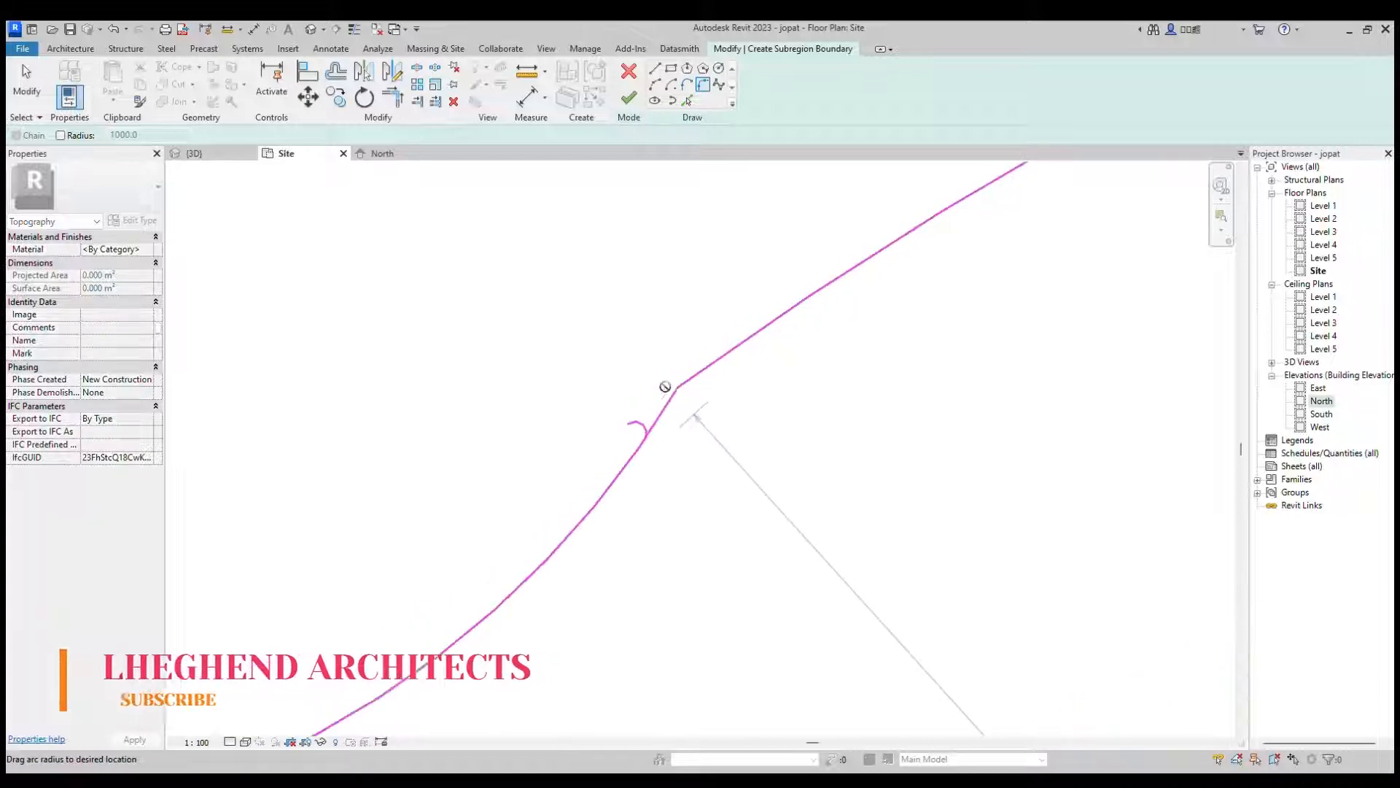
left_click(710, 415)
scroll(590, 391, "down", 6)
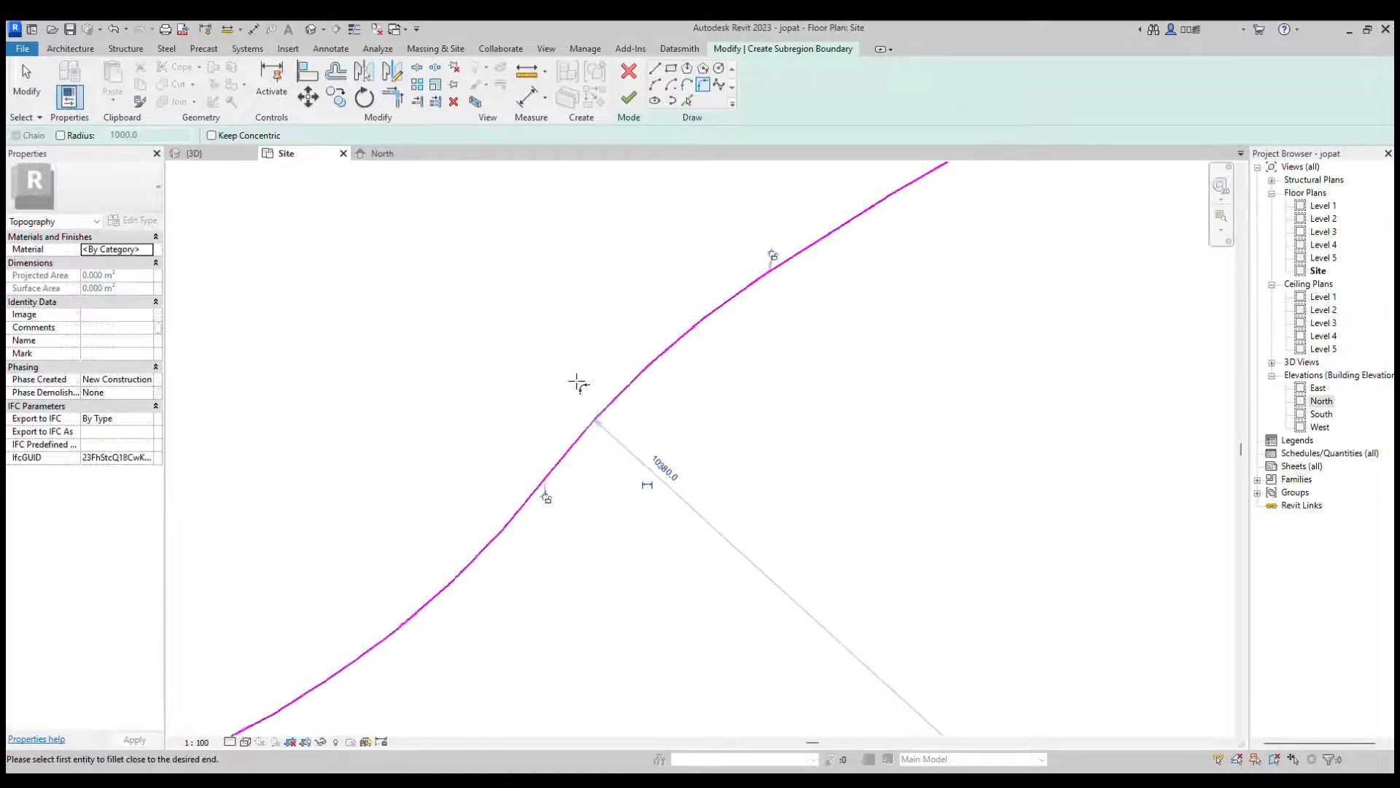
scroll(525, 459, "down", 3)
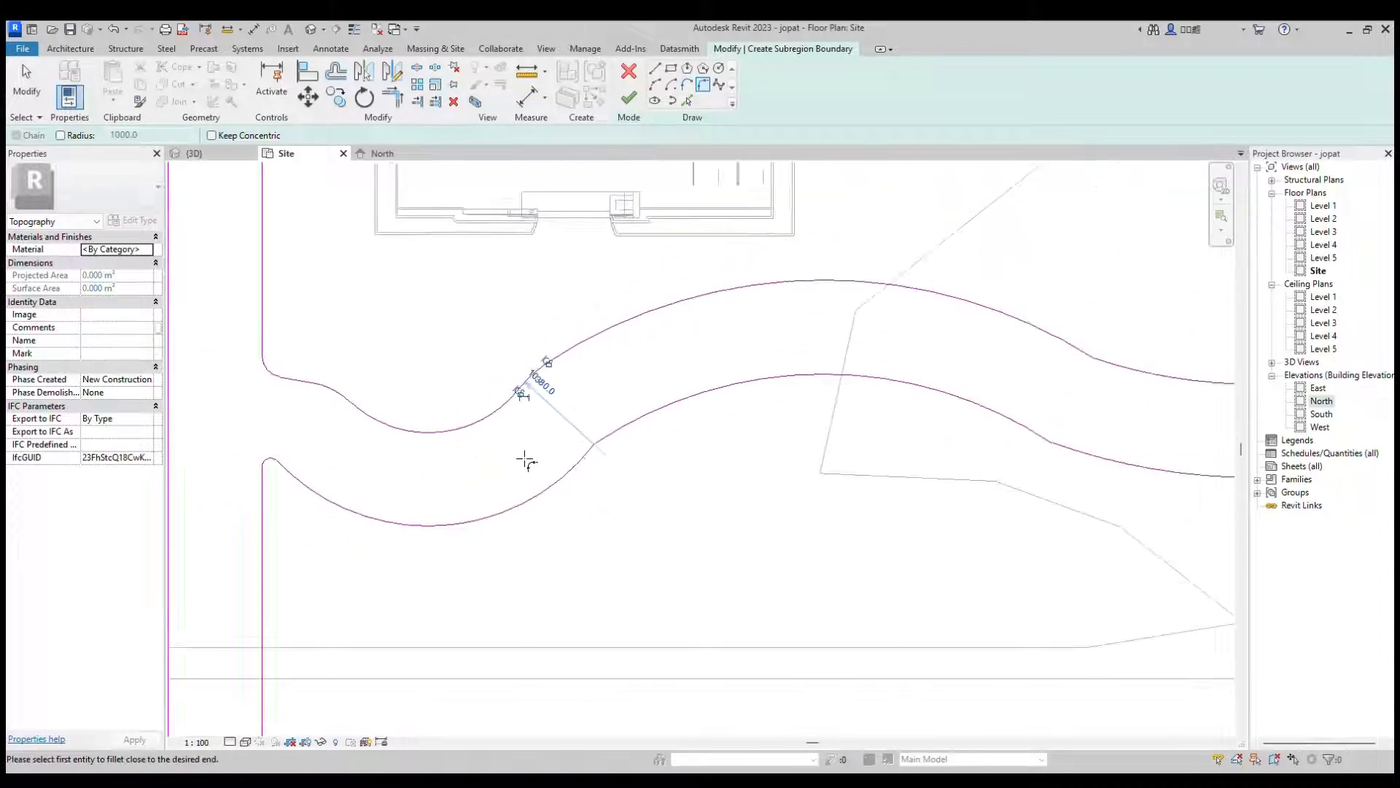
scroll(937, 452, "up", 4)
scroll(780, 445, "up", 3)
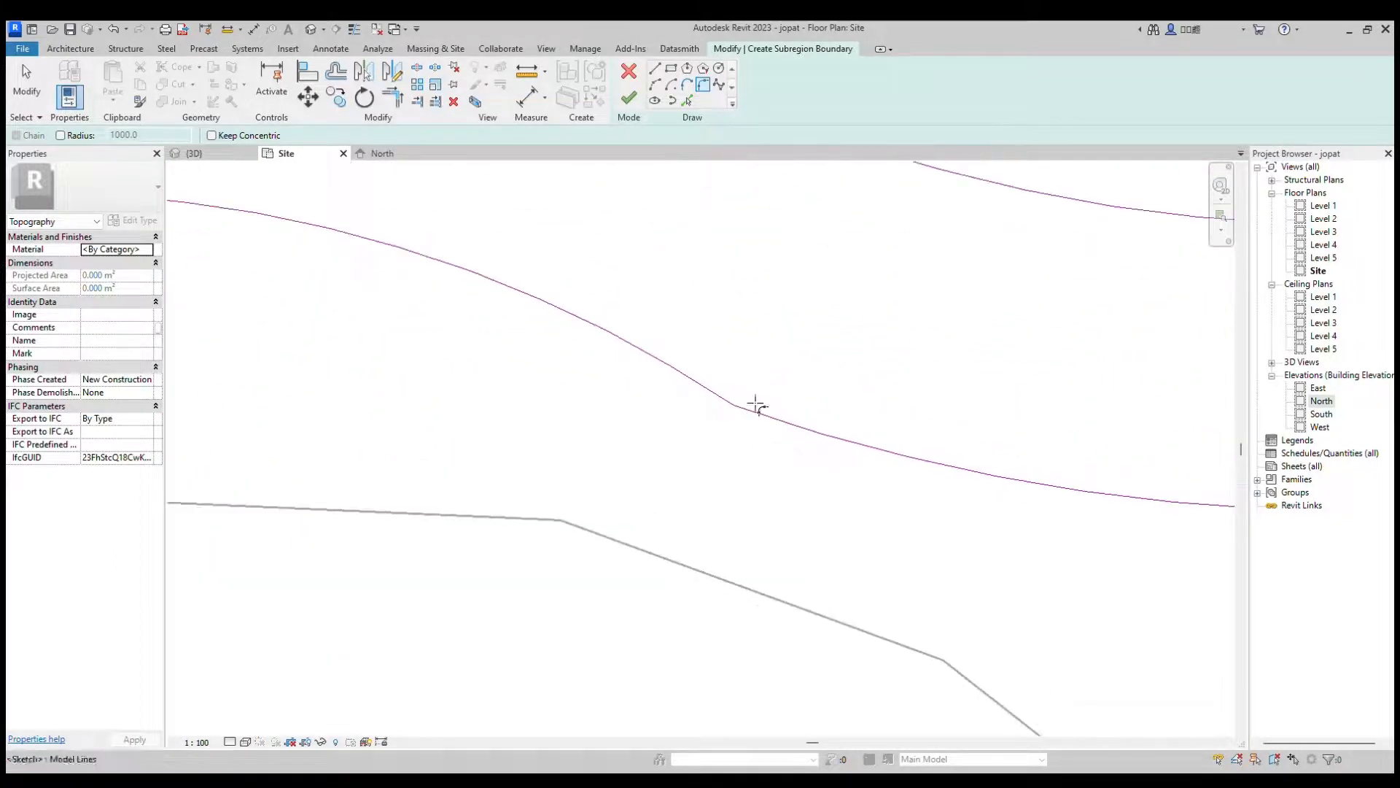
left_click(767, 418)
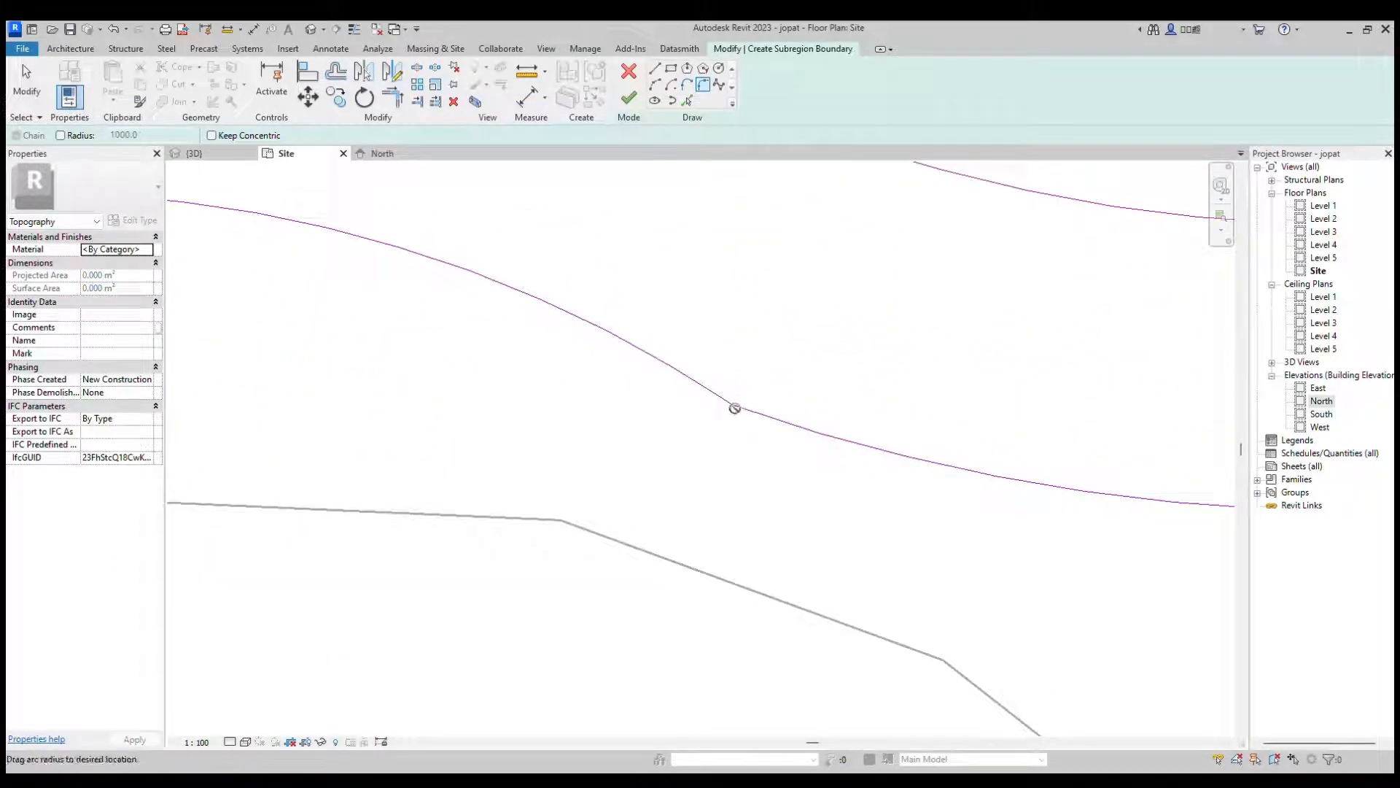
scroll(742, 420, "up", 5)
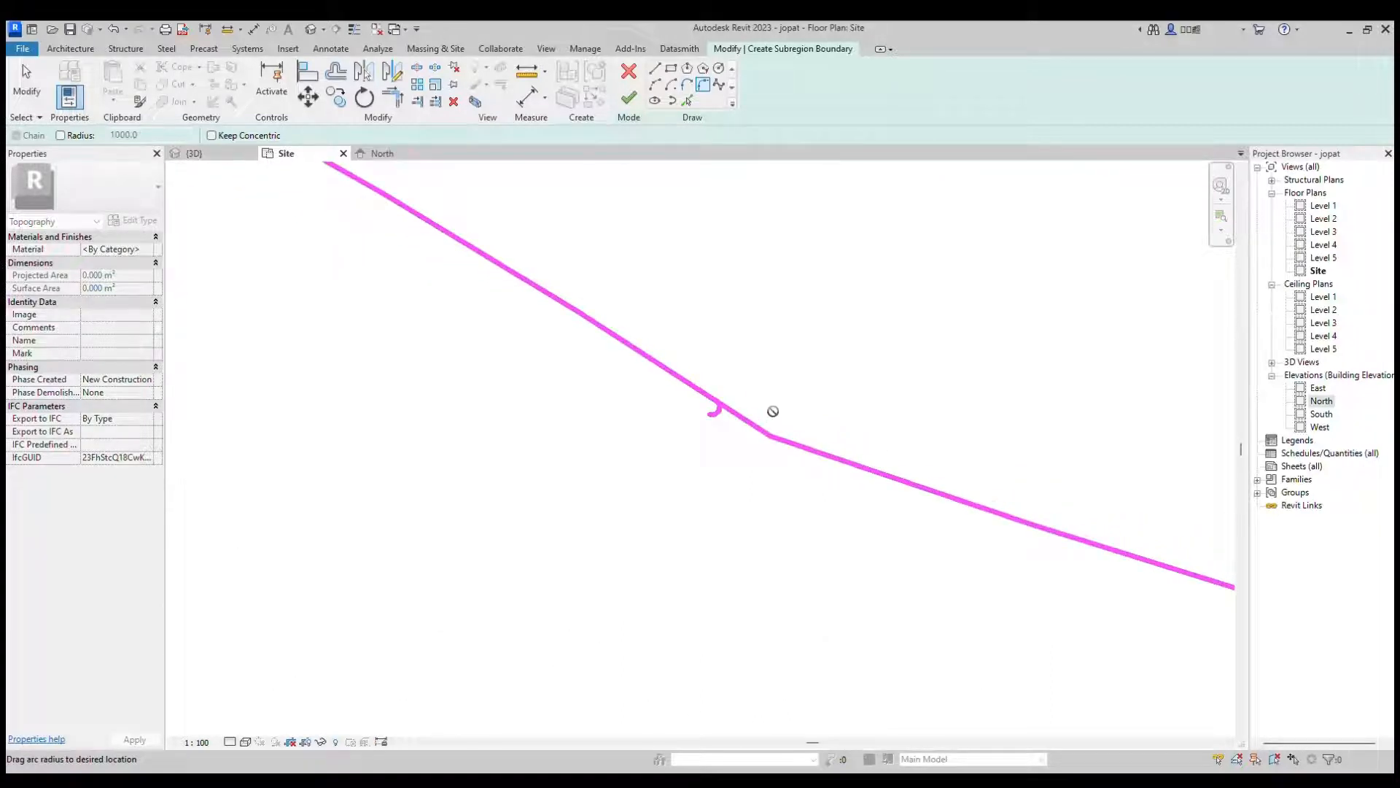
scroll(778, 435, "up", 4)
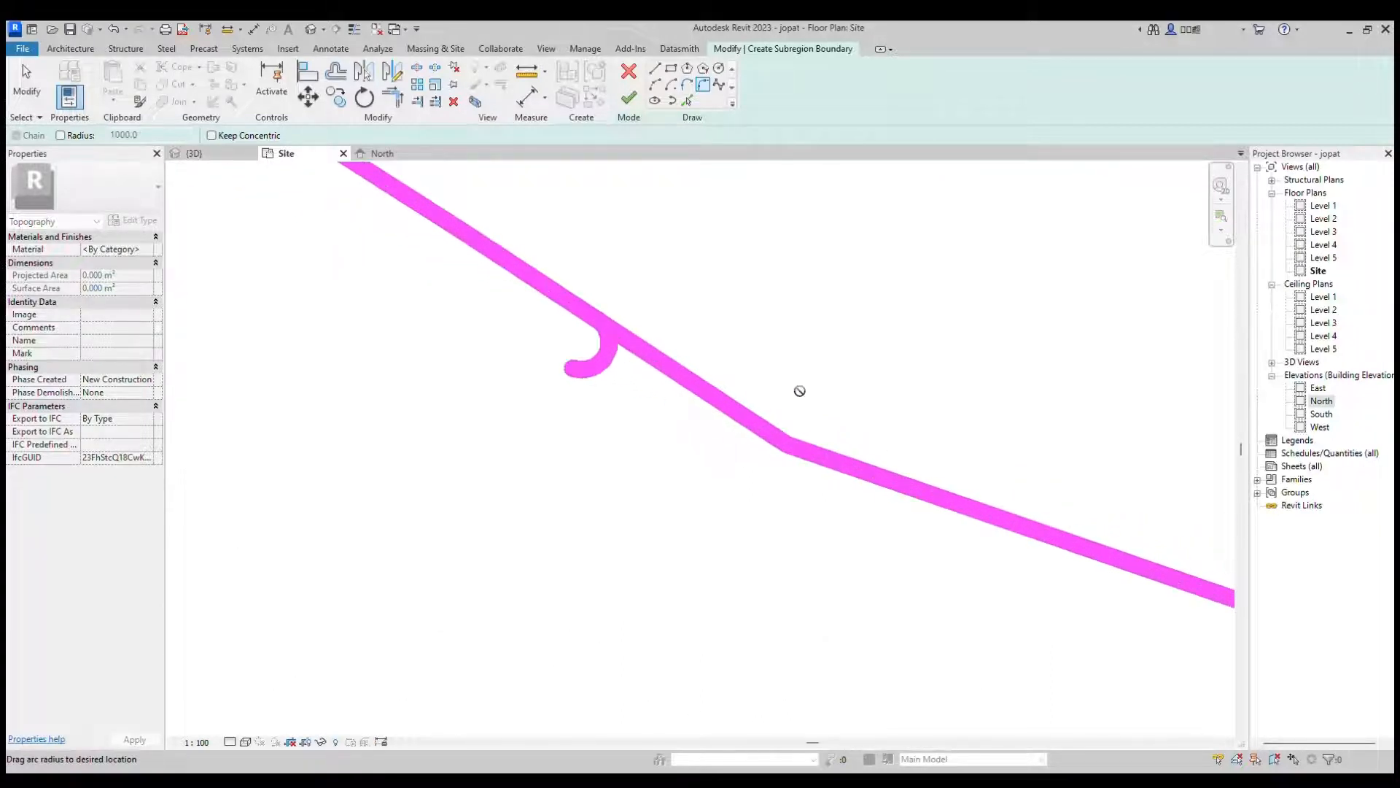
scroll(799, 391, "up", 2)
scroll(795, 444, "down", 4)
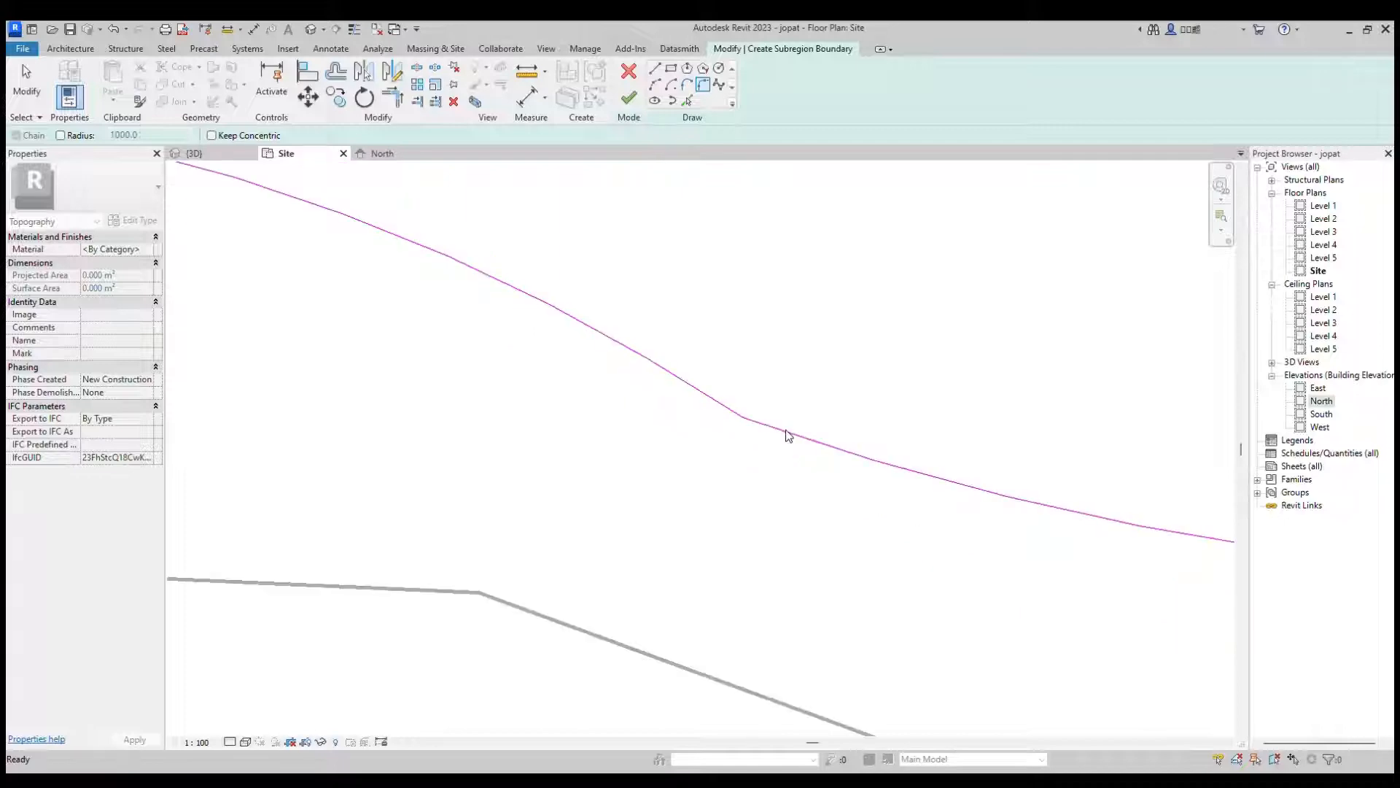
key("Escape")
key("Escape")
Step: Move the straight road's north end line beyond the site's northern boundary, 58000 from the building's north side
scroll(710, 446, "down", 6)
scroll(712, 436, "down", 4)
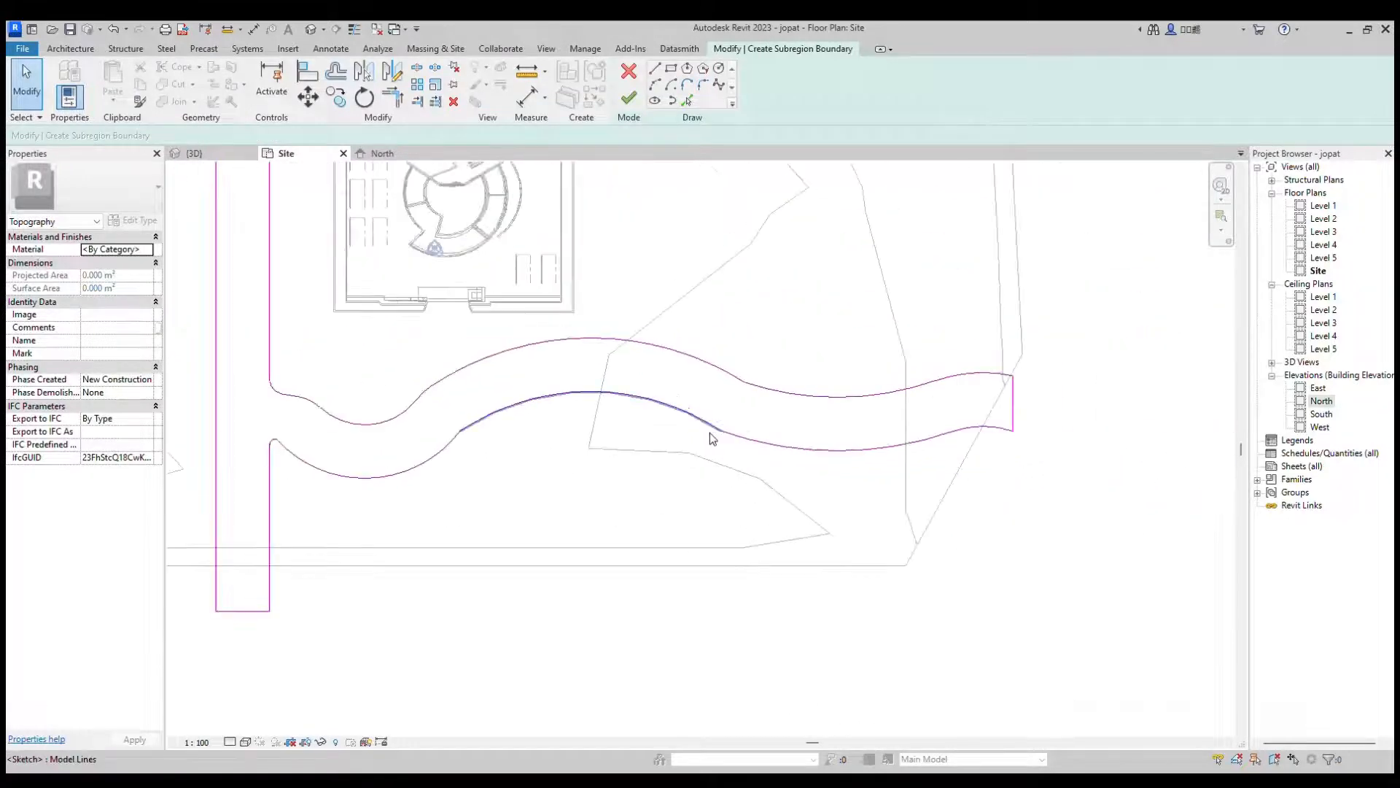
scroll(972, 408, "down", 3)
scroll(989, 430, "down", 2)
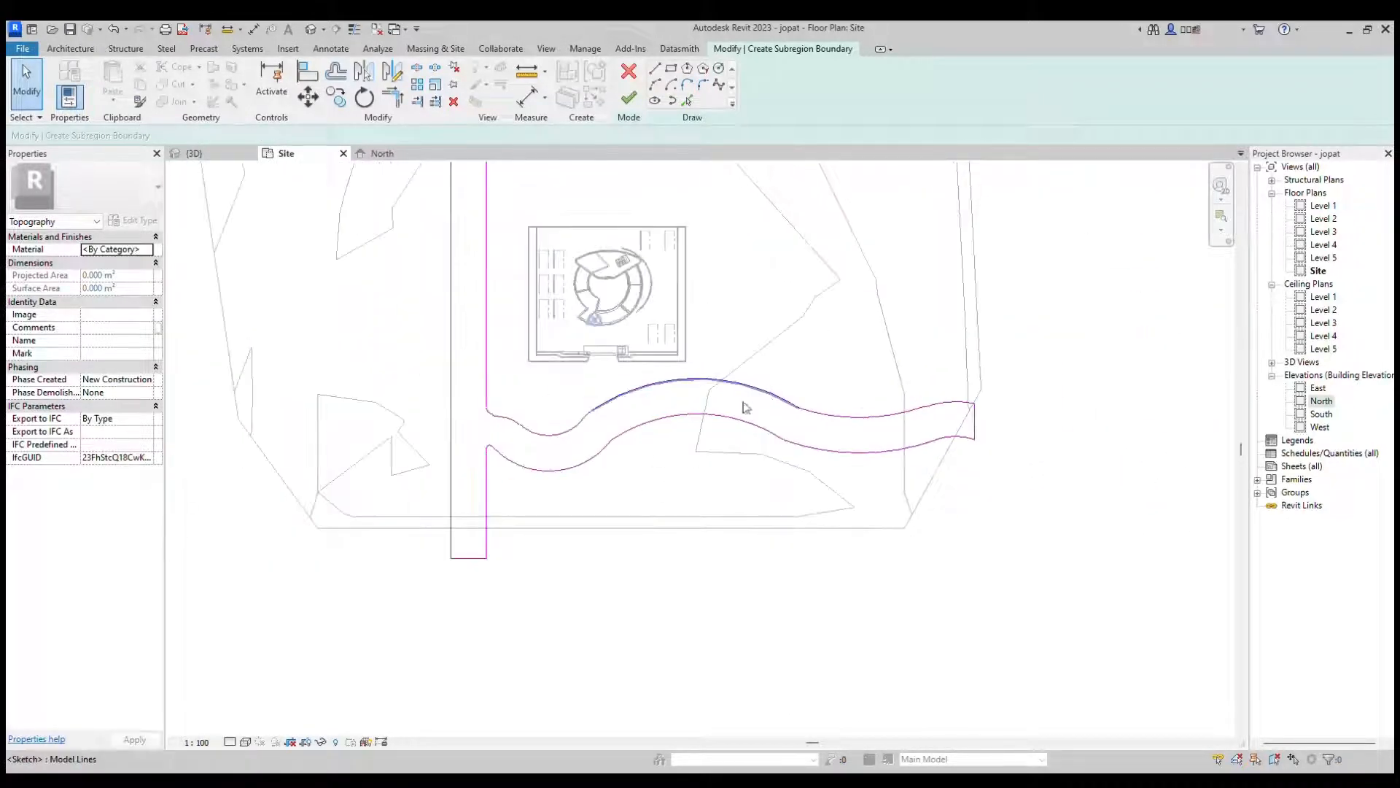
scroll(733, 474, "down", 3)
scroll(562, 173, "up", 3)
scroll(564, 178, "up", 1)
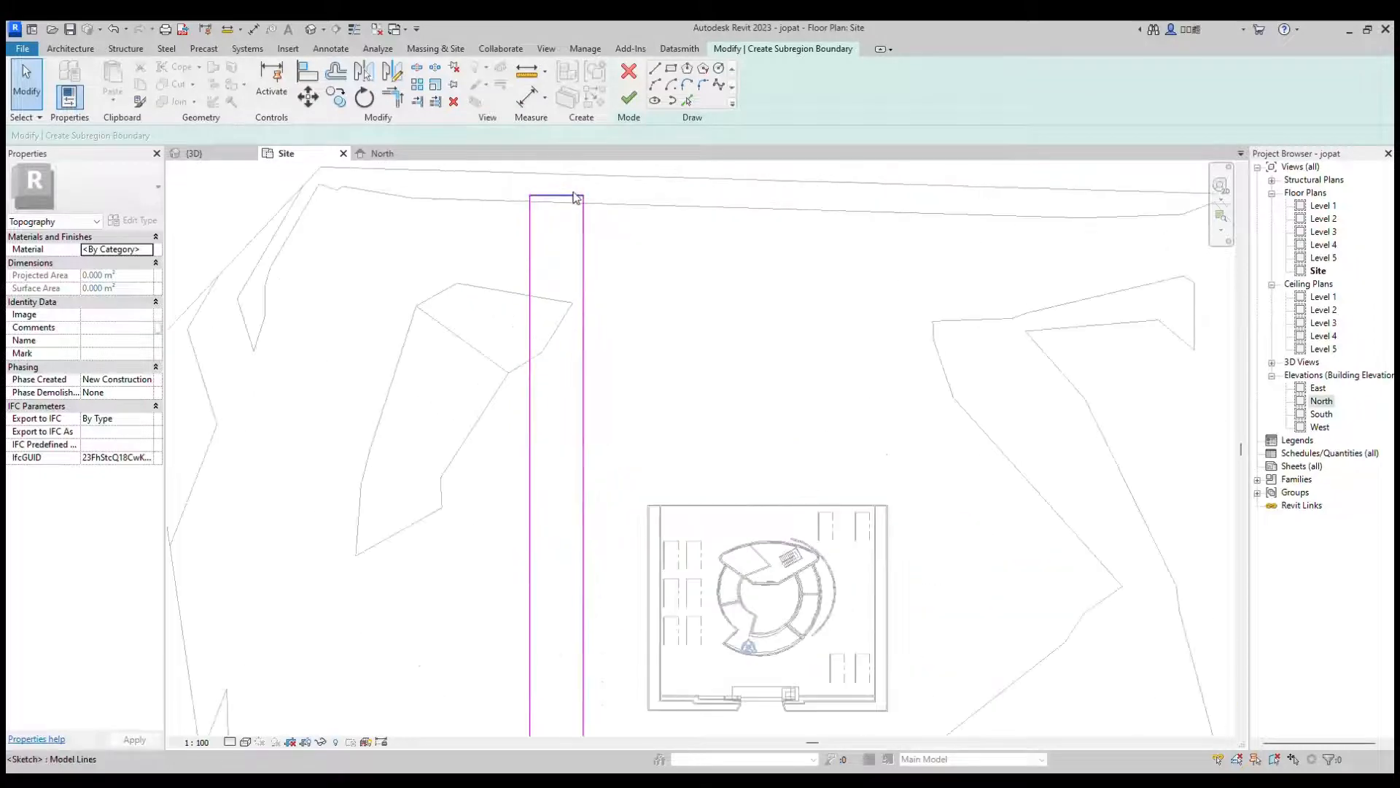
left_click(575, 193)
middle_click_drag(554, 195, 575, 301)
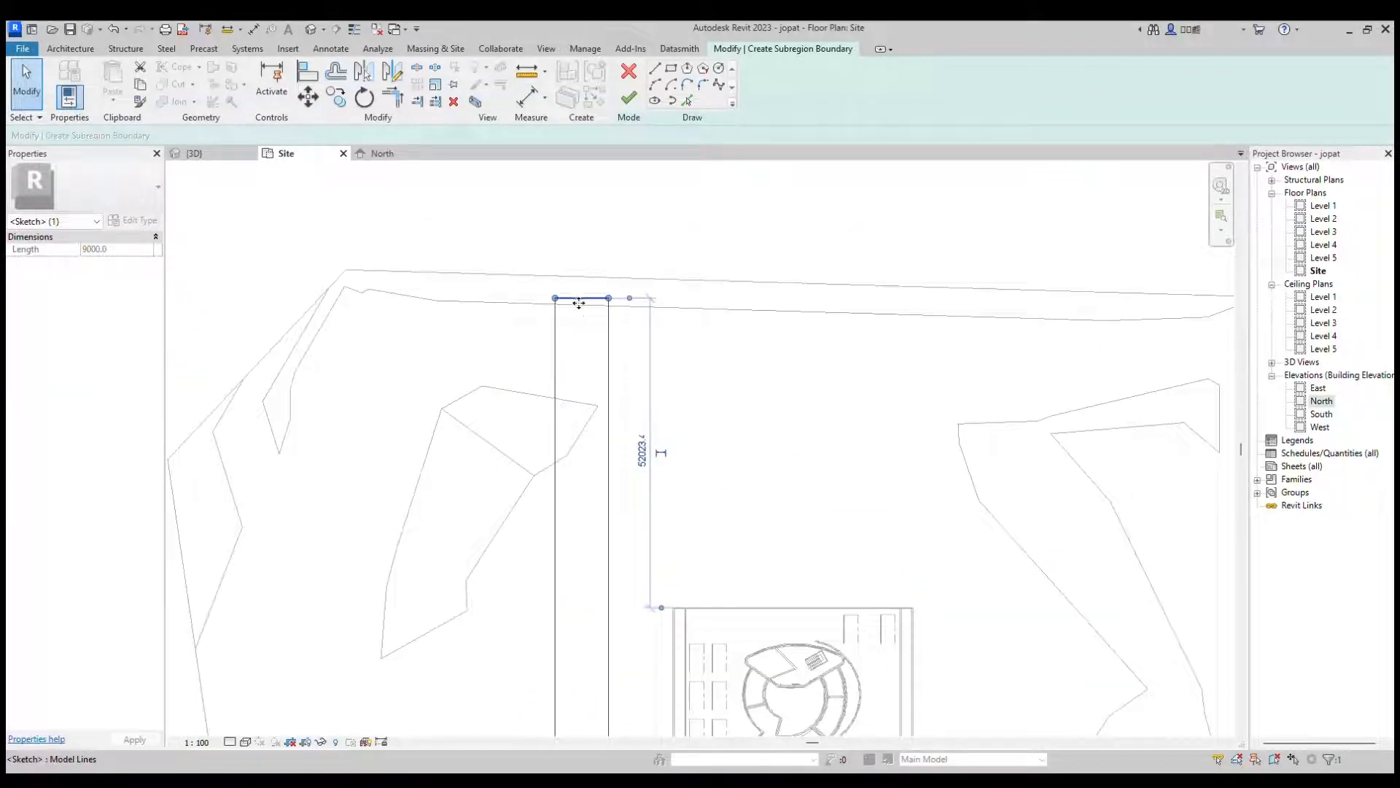
left_click_drag(578, 303, 576, 261)
scroll(637, 506, "down", 3)
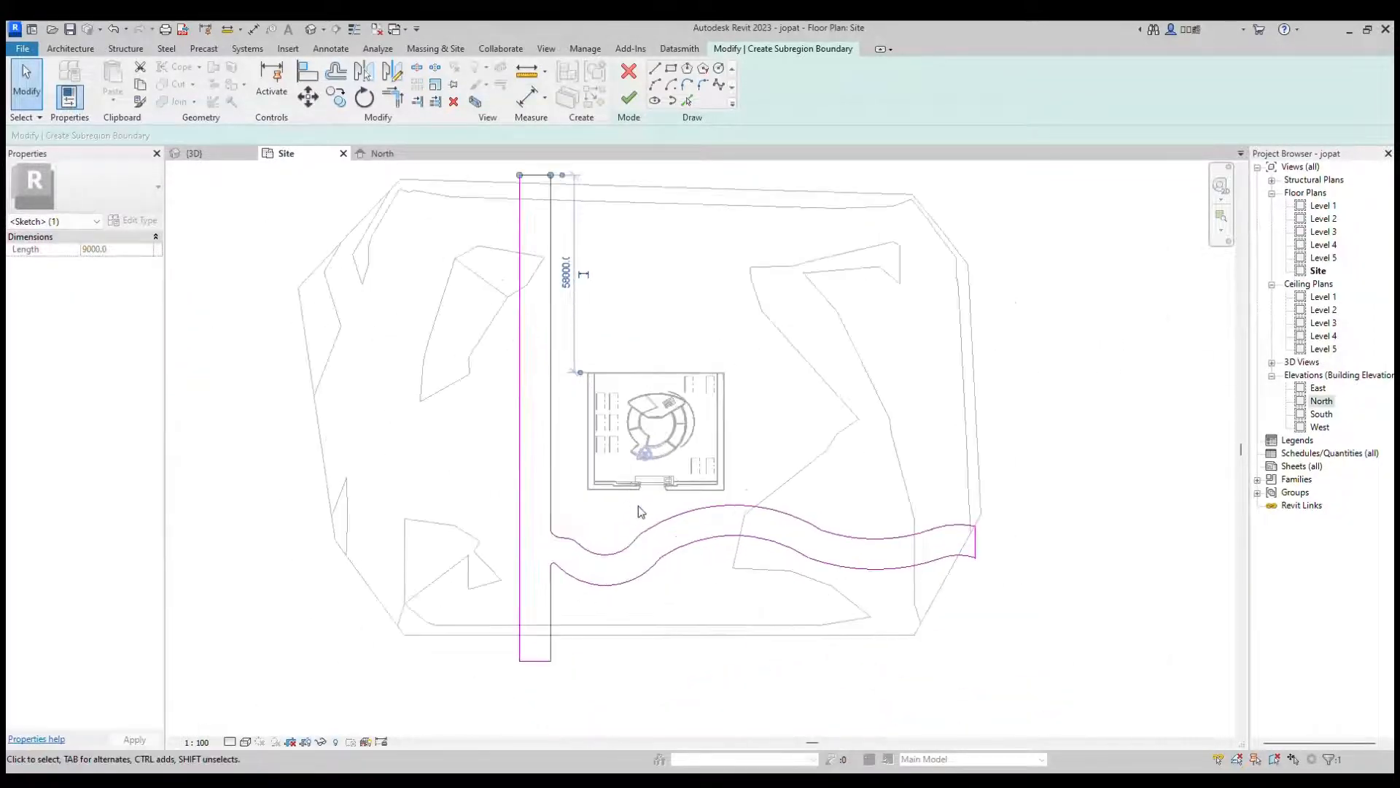
Step: Draw a boundary line about 22140 long from the west corner of the building's south entrance to the northern road curve
scroll(638, 507, "up", 5)
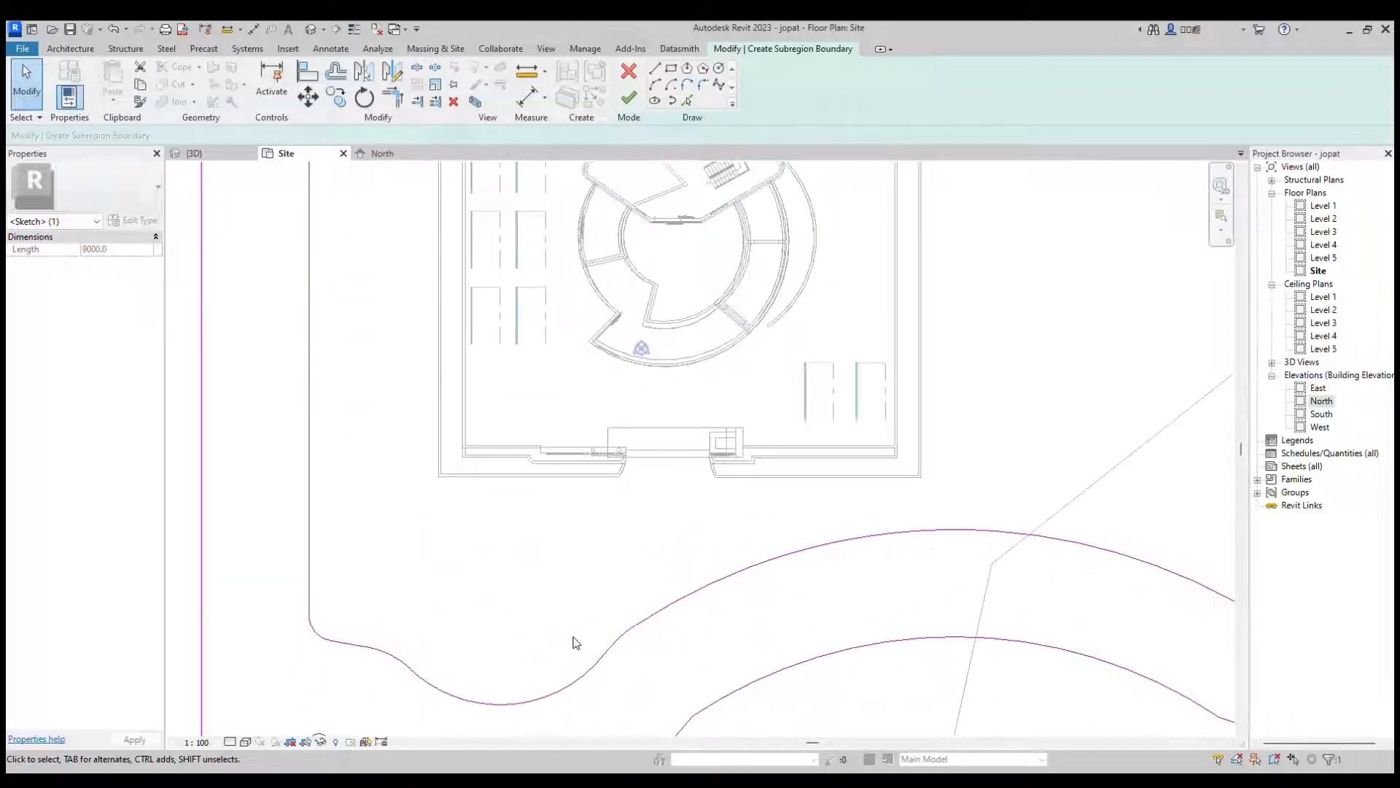
scroll(659, 450, "down", 2)
scroll(595, 565, "up", 5)
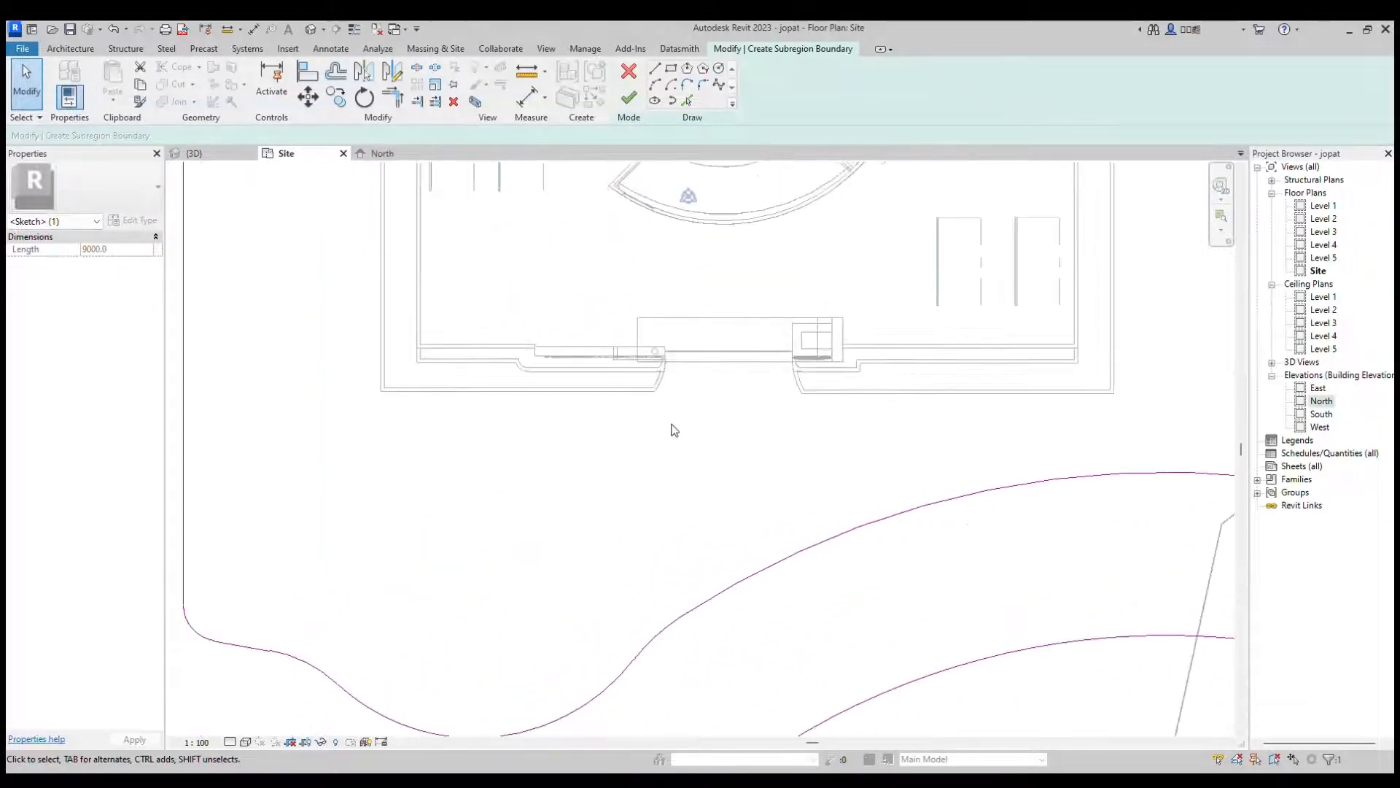
scroll(673, 430, "down", 3)
scroll(605, 610, "up", 4)
scroll(634, 576, "down", 2)
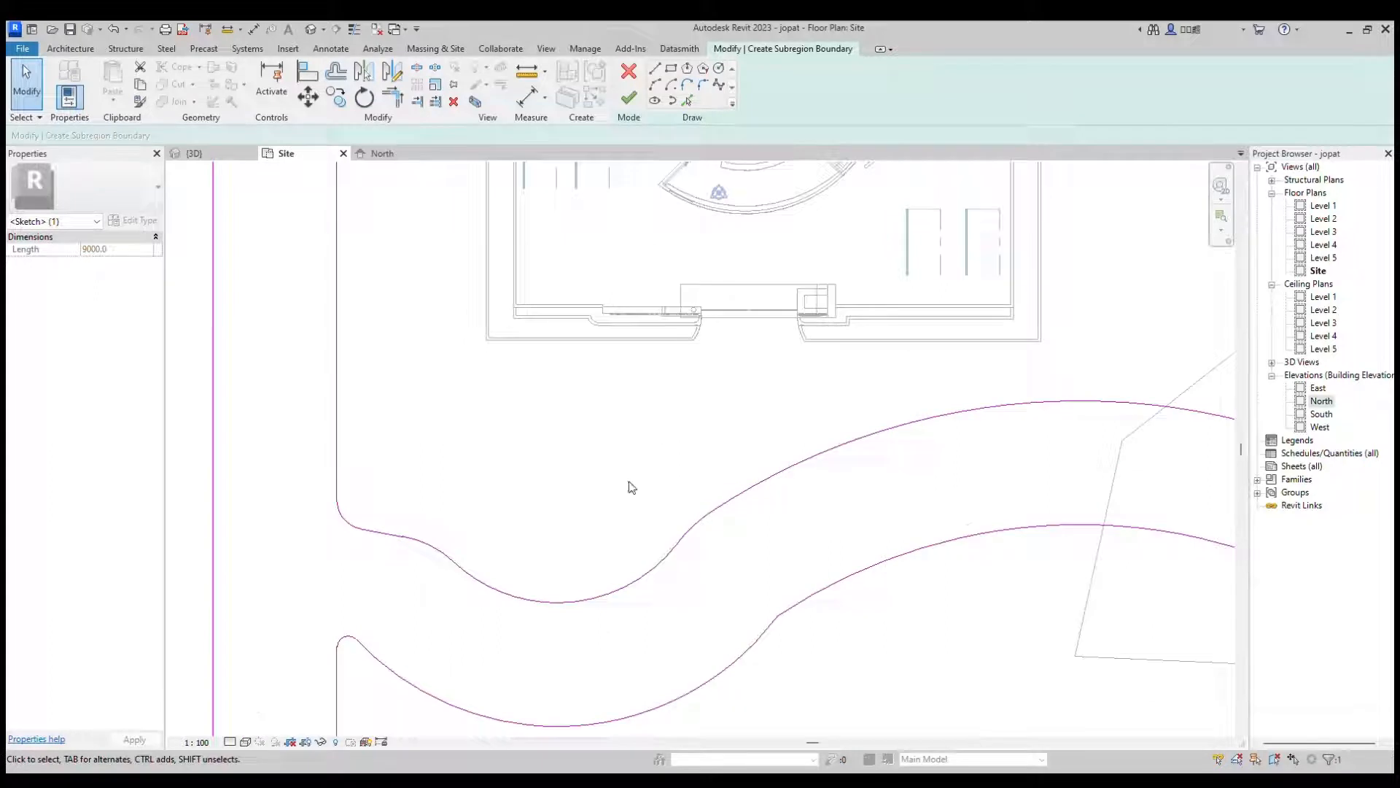
left_click(655, 69)
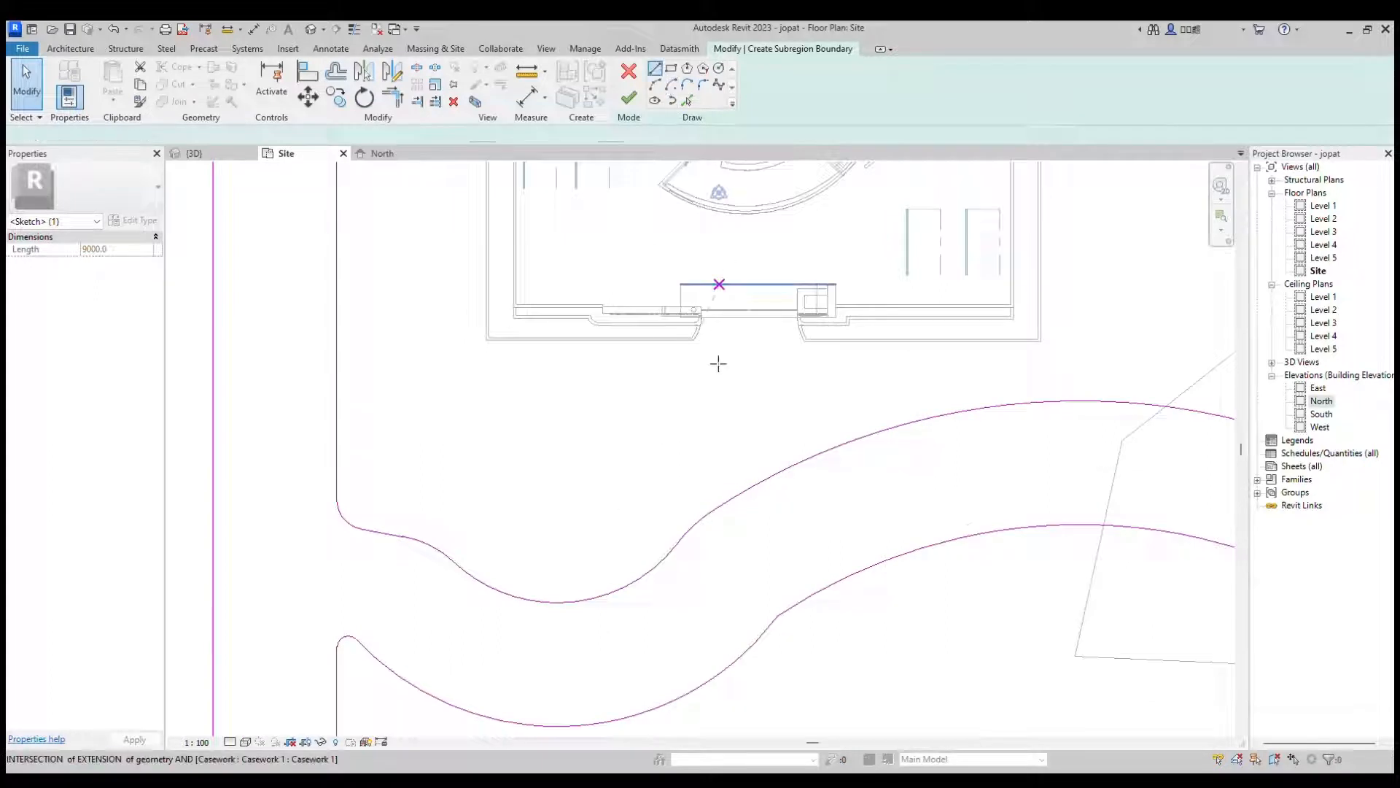
scroll(713, 367, "up", 3)
left_click(688, 318)
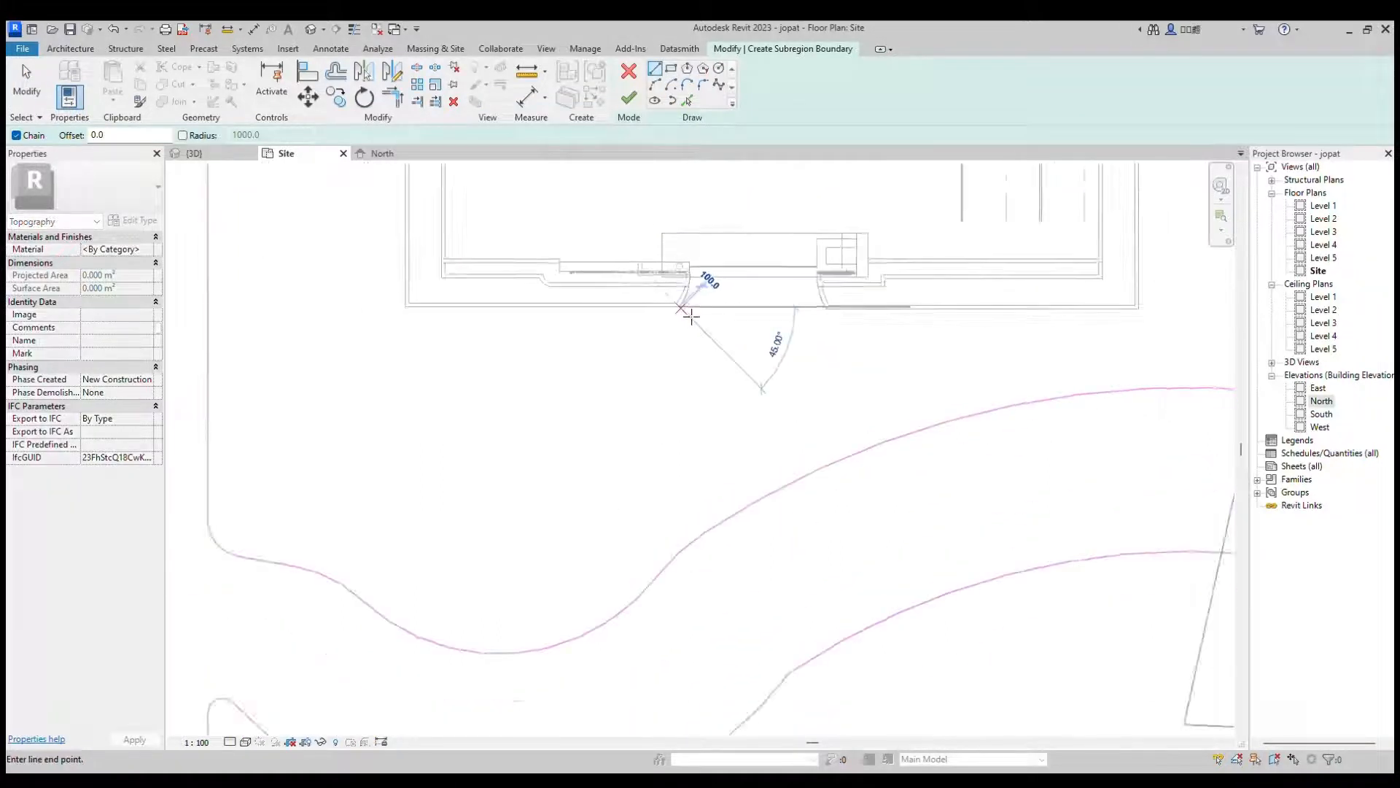
scroll(593, 485, "up", 6)
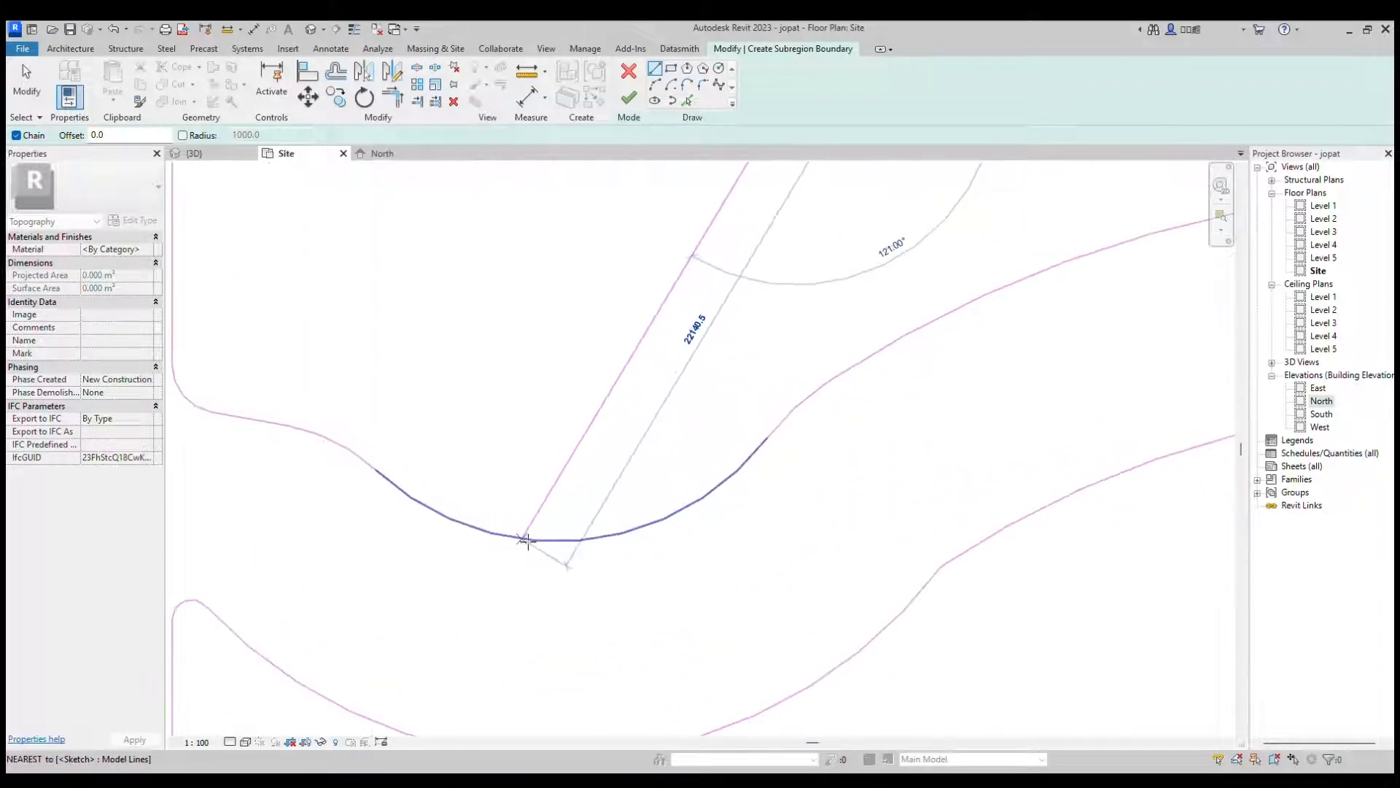
scroll(508, 544, "down", 3)
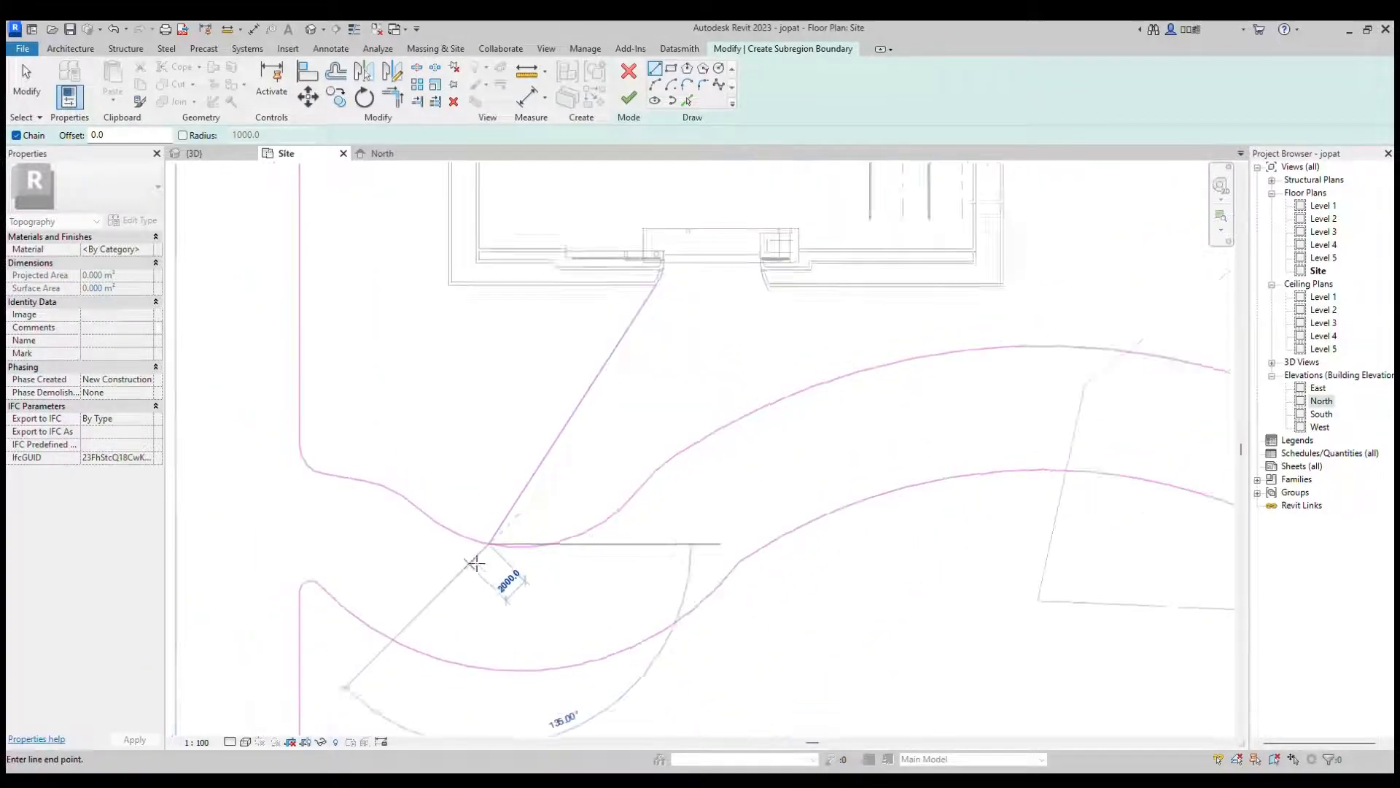
Step: Draw a second driveway line about 21060 long from the entrance's east corner to the northern road curve
scroll(651, 435, "up", 5)
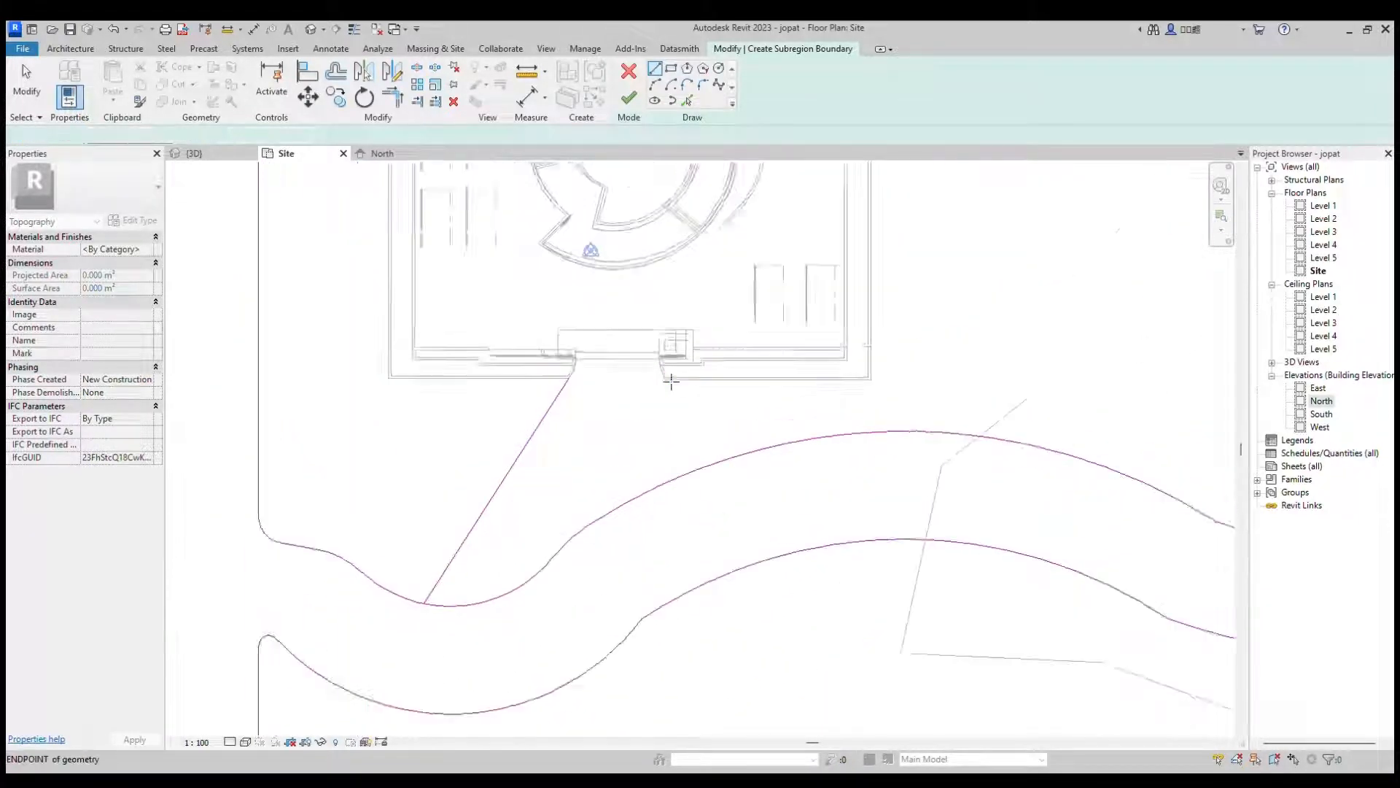
left_click(658, 388)
scroll(665, 377, "down", 5)
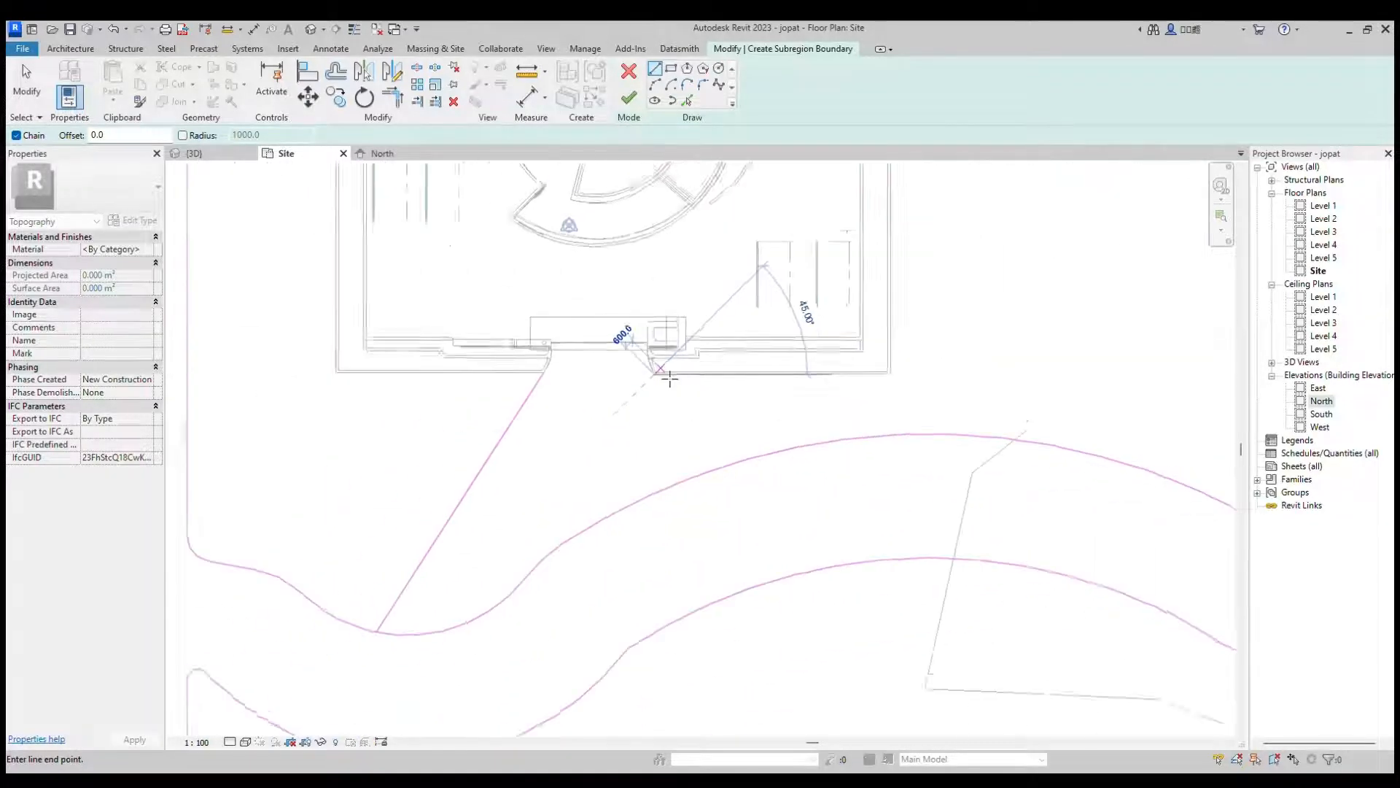
scroll(579, 507, "up", 1)
scroll(583, 499, "up", 3)
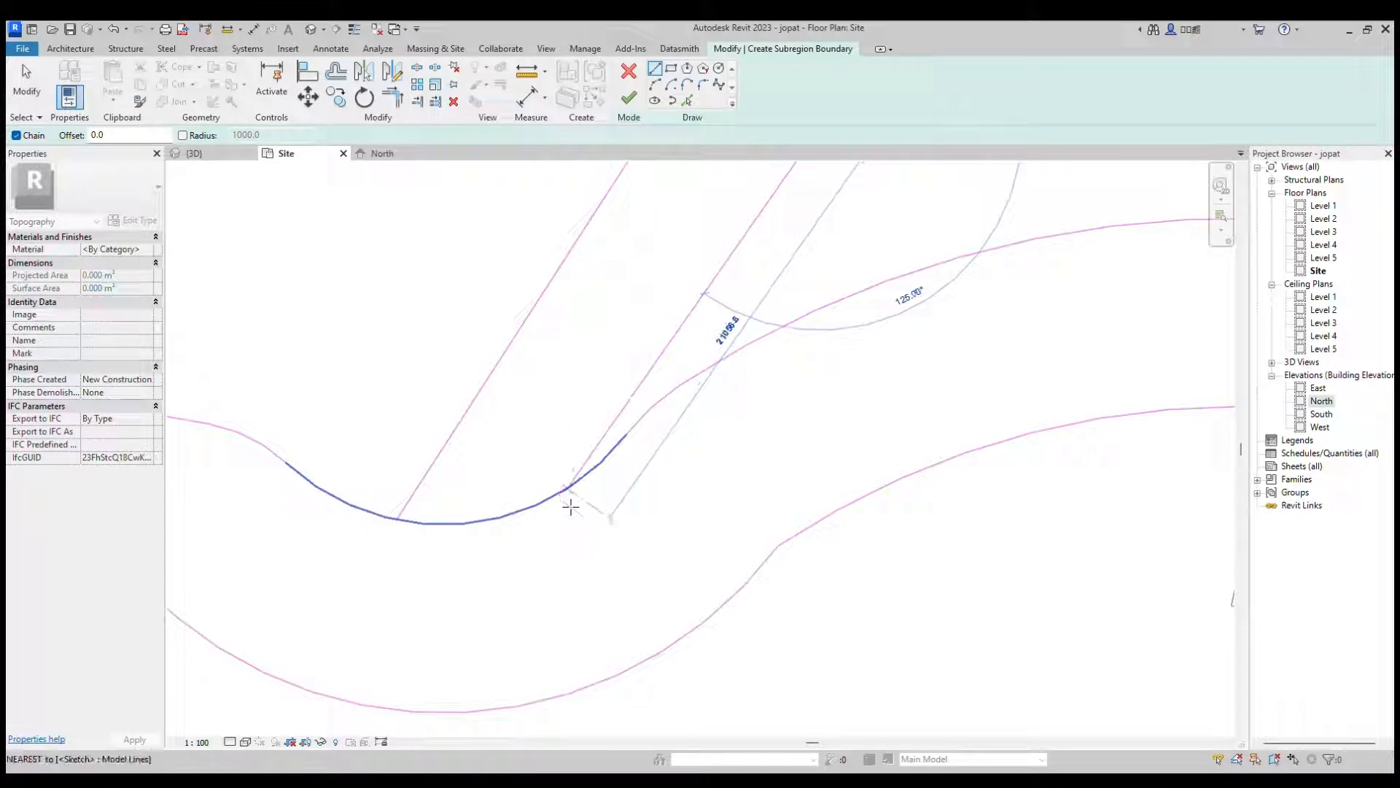
scroll(567, 509, "down", 4)
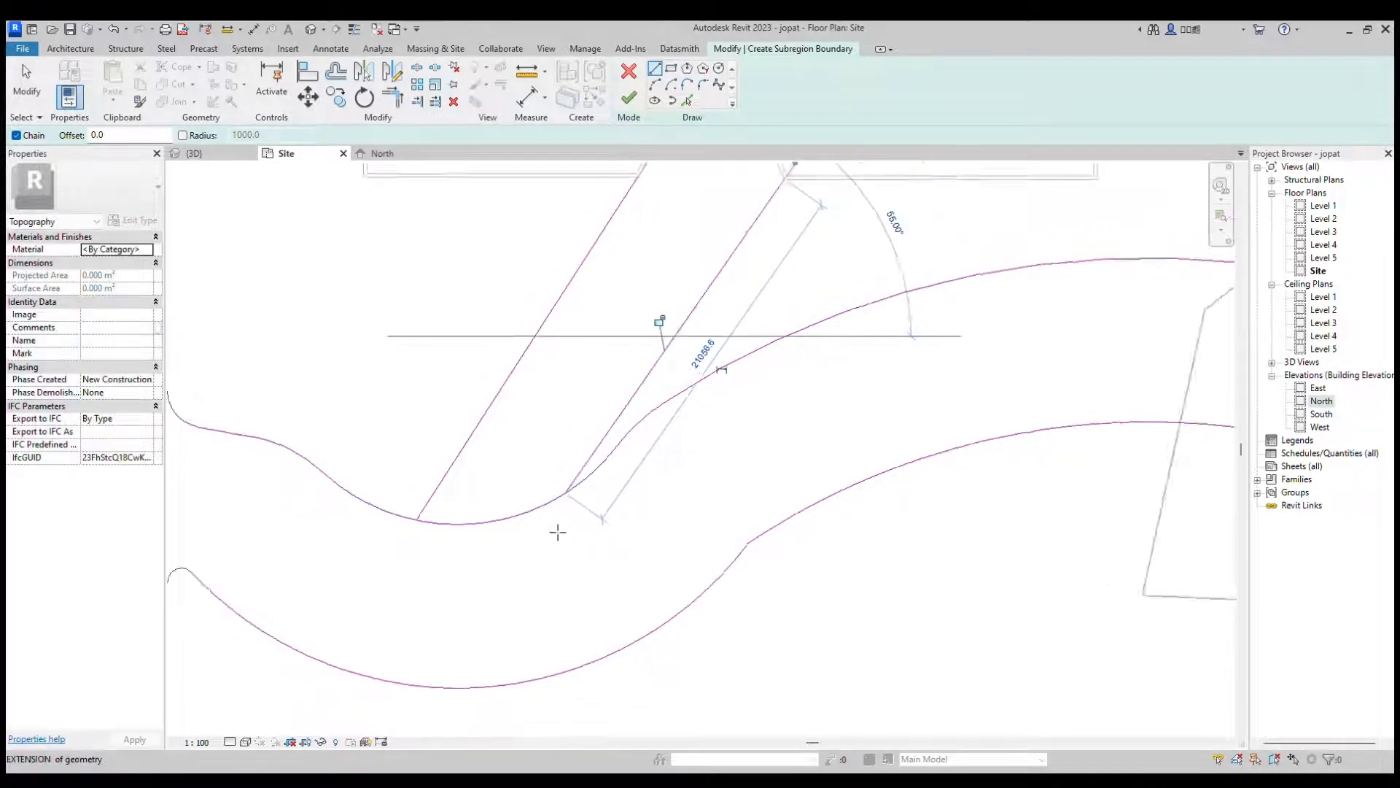
key("Escape")
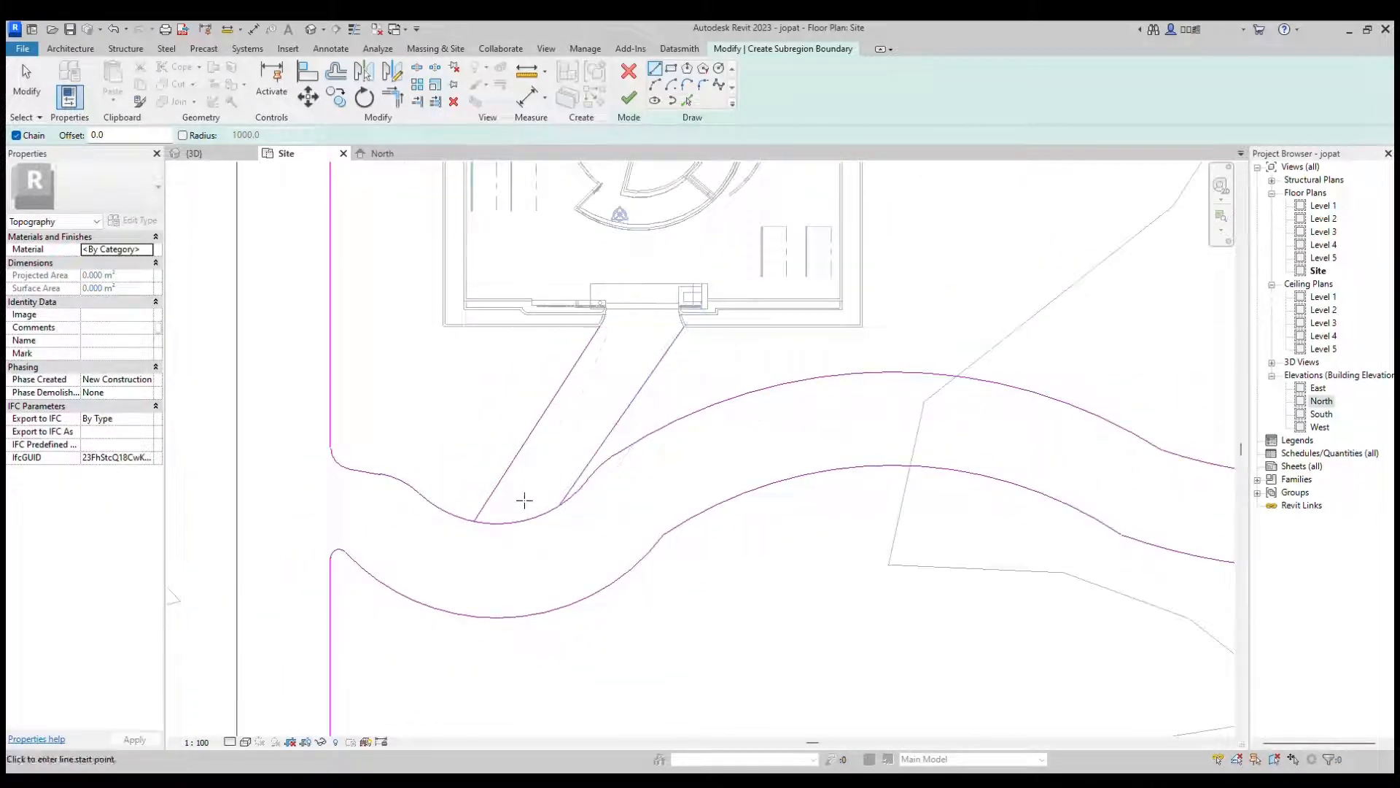
Step: Split the northern curve between the two driveway lines and trim each remaining part to its adjoining line, opening the junction
scroll(523, 500, "up", 2)
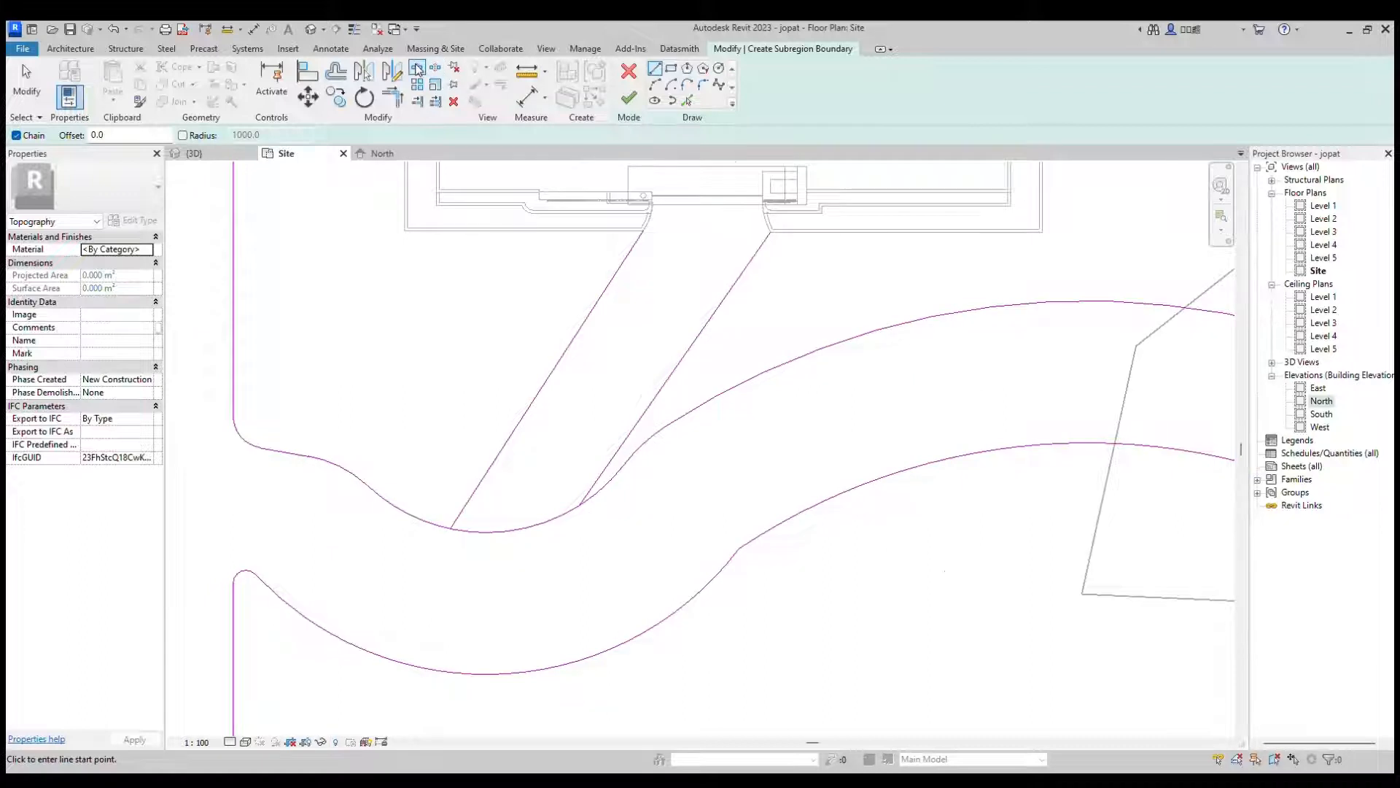
left_click(417, 71)
scroll(504, 544, "up", 3)
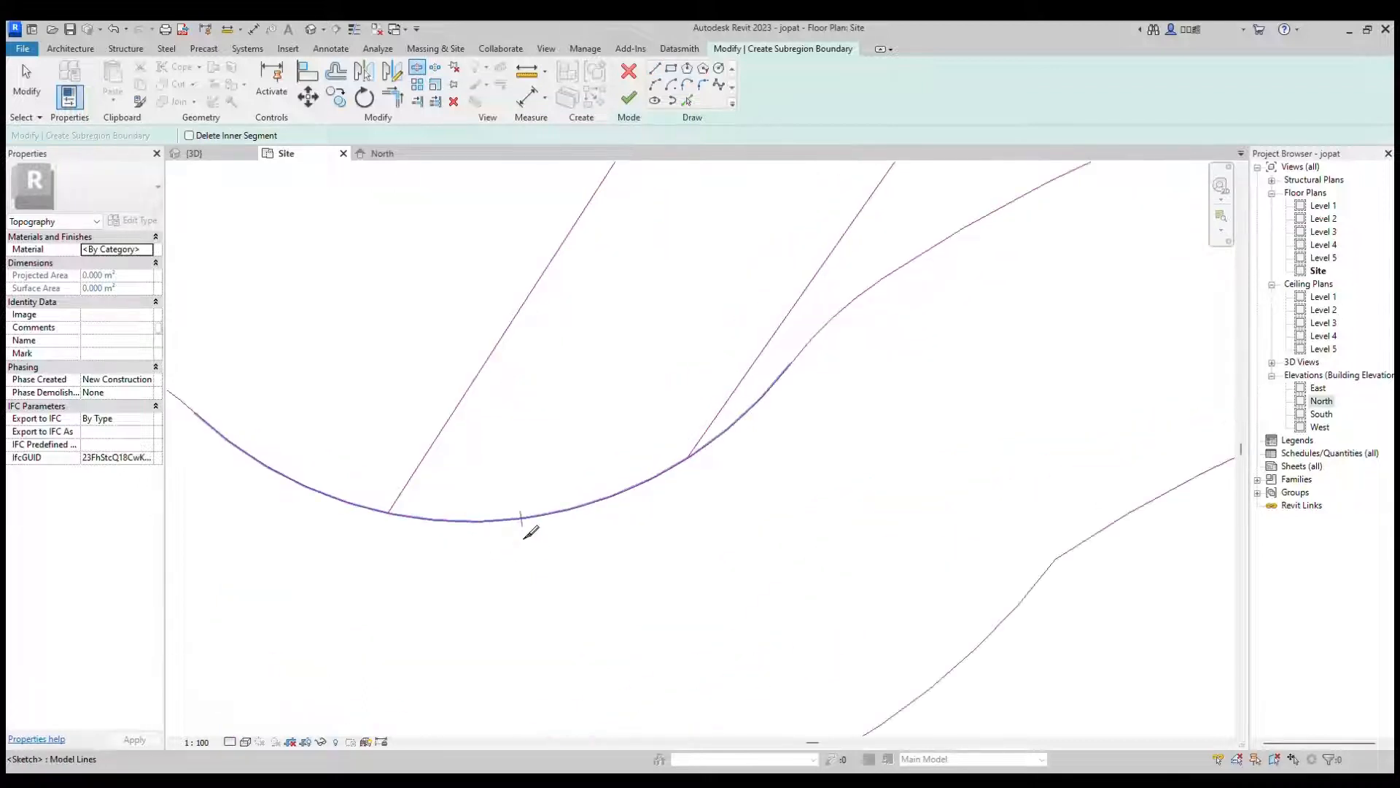
left_click(392, 97)
left_click(335, 499)
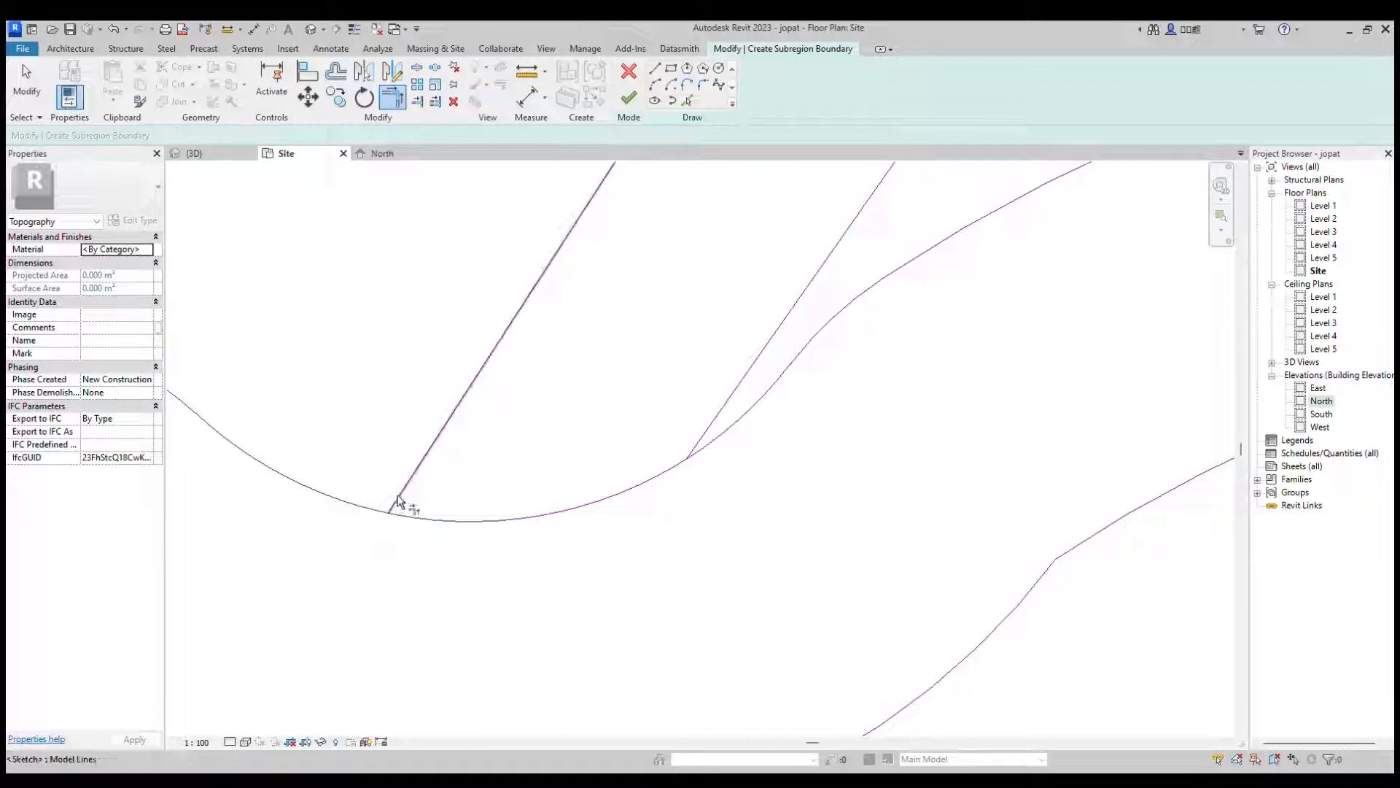
left_click(397, 506)
left_click(713, 436)
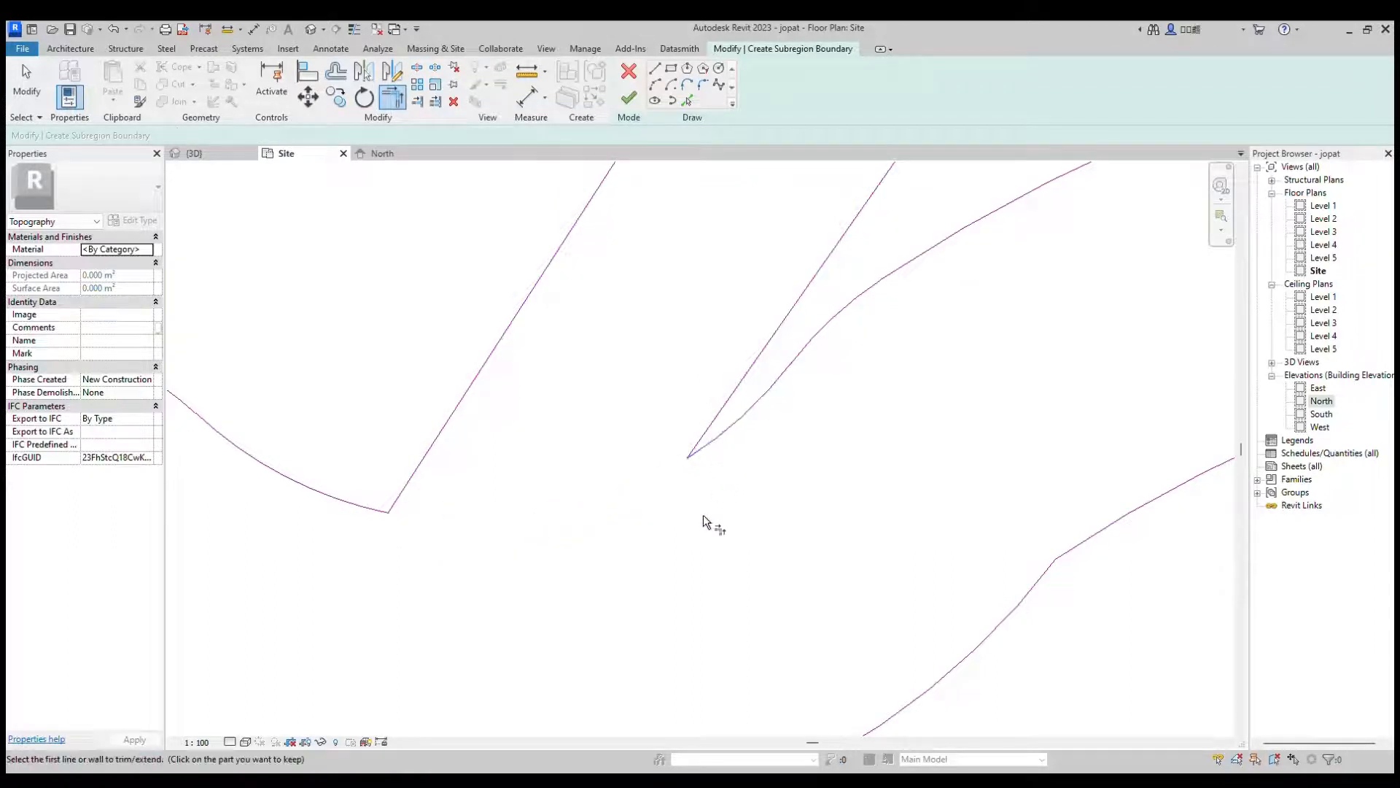
Step: Fillet the sharp tip between the east driveway line and the northern road curve with a radius of about 200
scroll(672, 583, "down", 2)
scroll(729, 459, "up", 2)
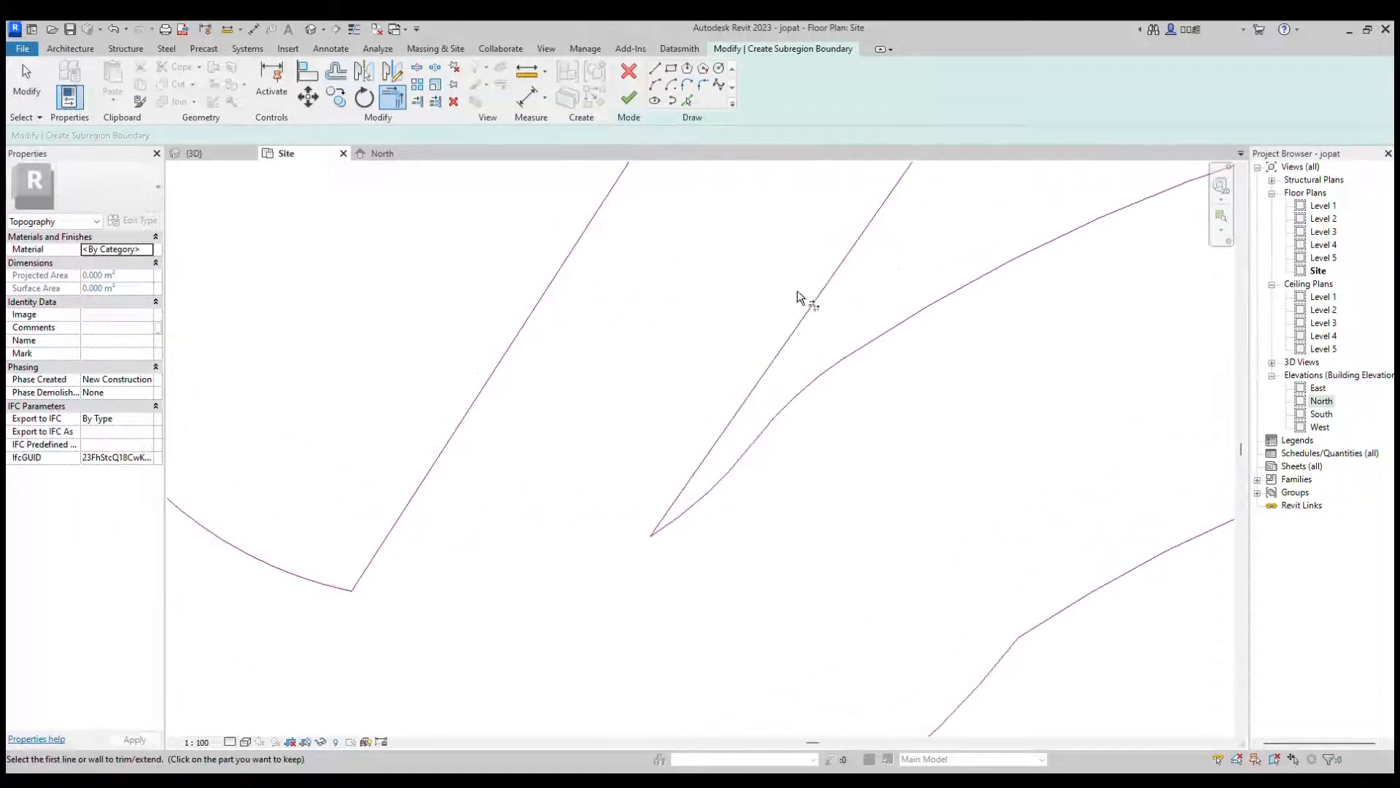
left_click(703, 85)
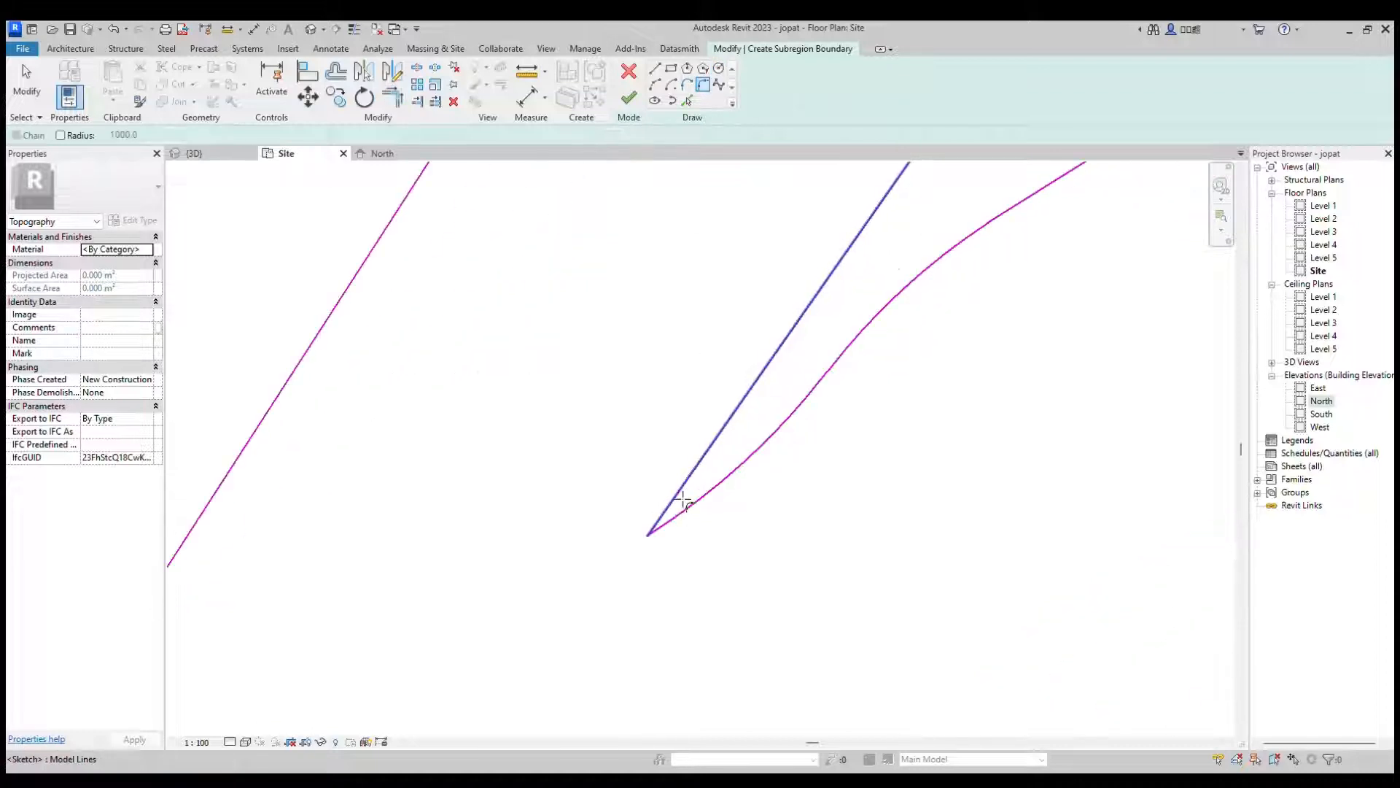
left_click(698, 511)
scroll(698, 511, "up", 2)
left_click(698, 511)
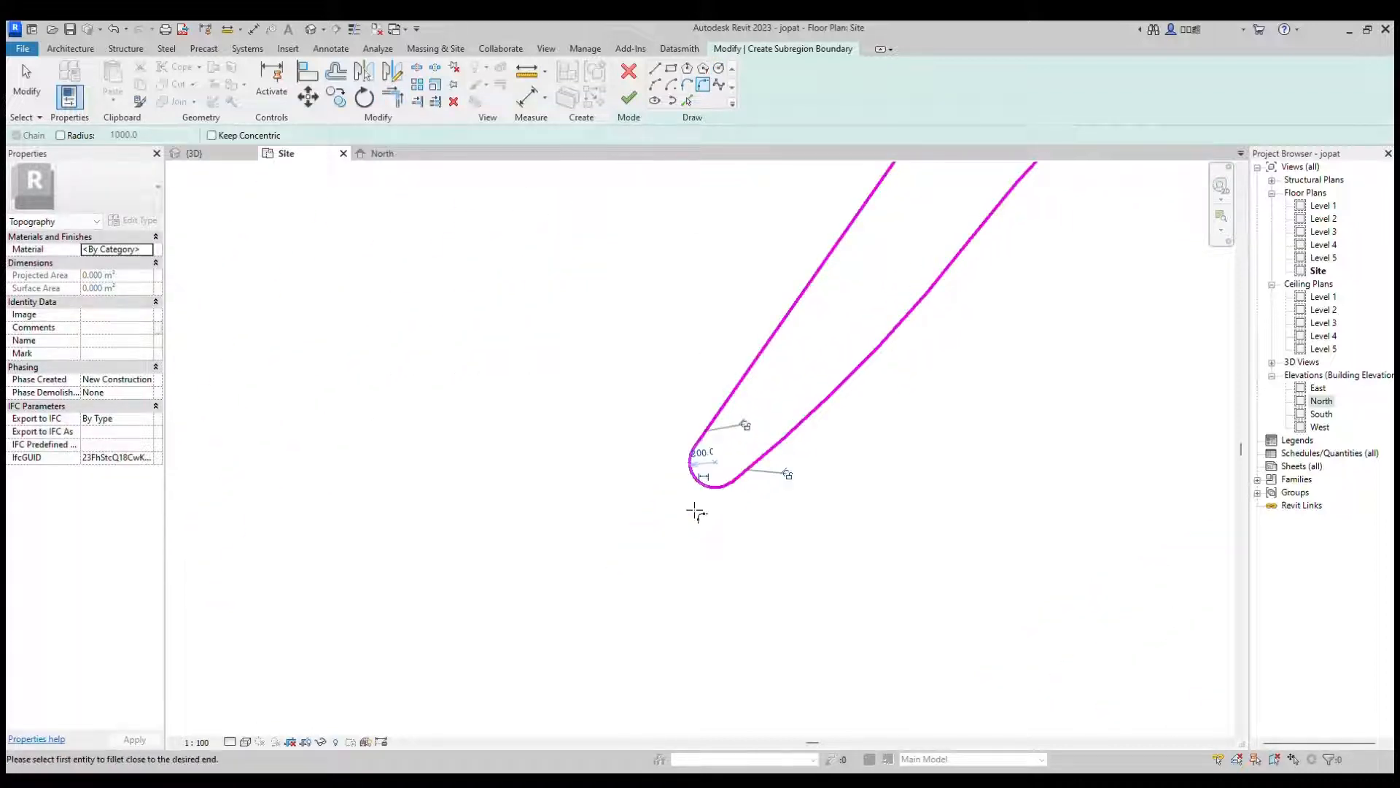
Step: Fillet the corner between the west driveway line and the northern road curve with a radius of about 1200
scroll(746, 675, "down", 1)
scroll(834, 609, "down", 9)
scroll(691, 630, "up", 1)
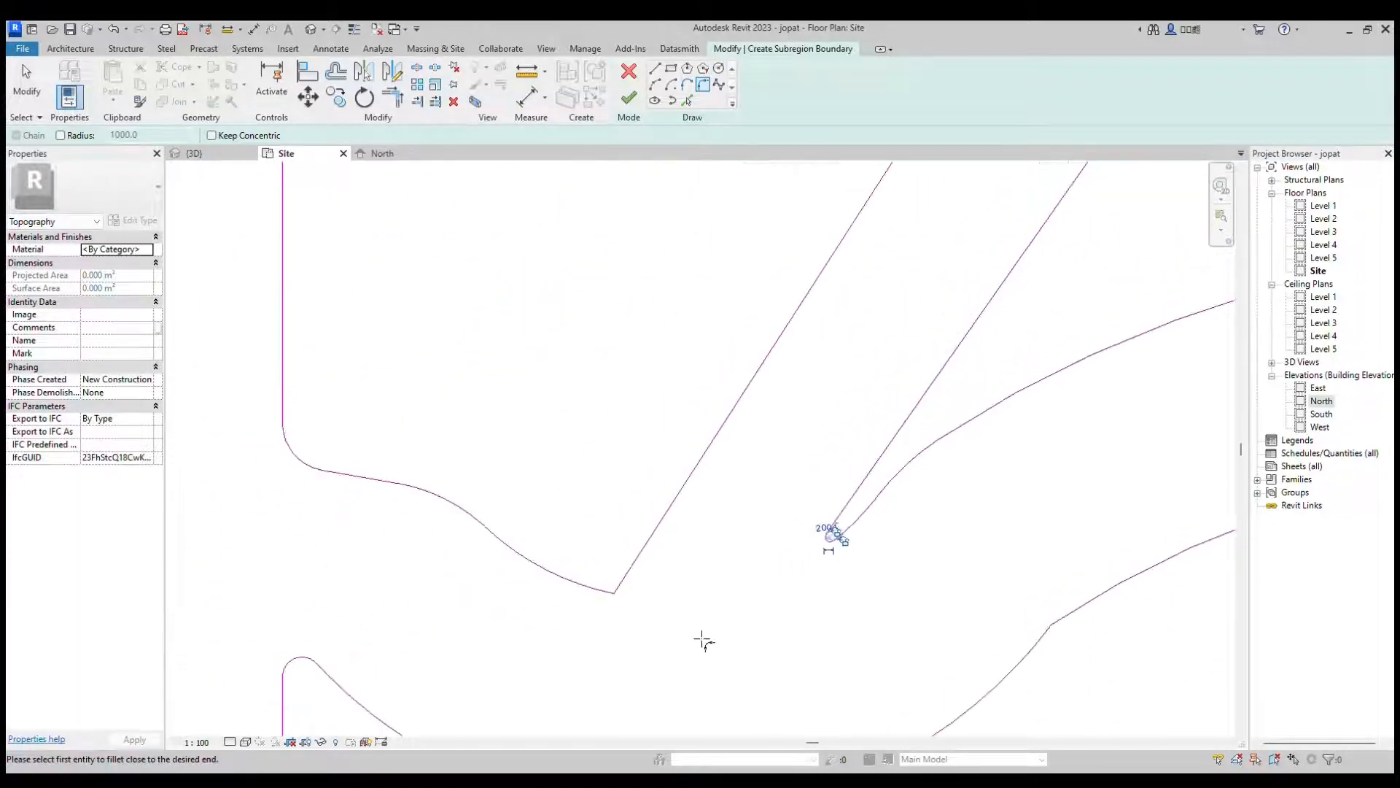
scroll(620, 592, "up", 3)
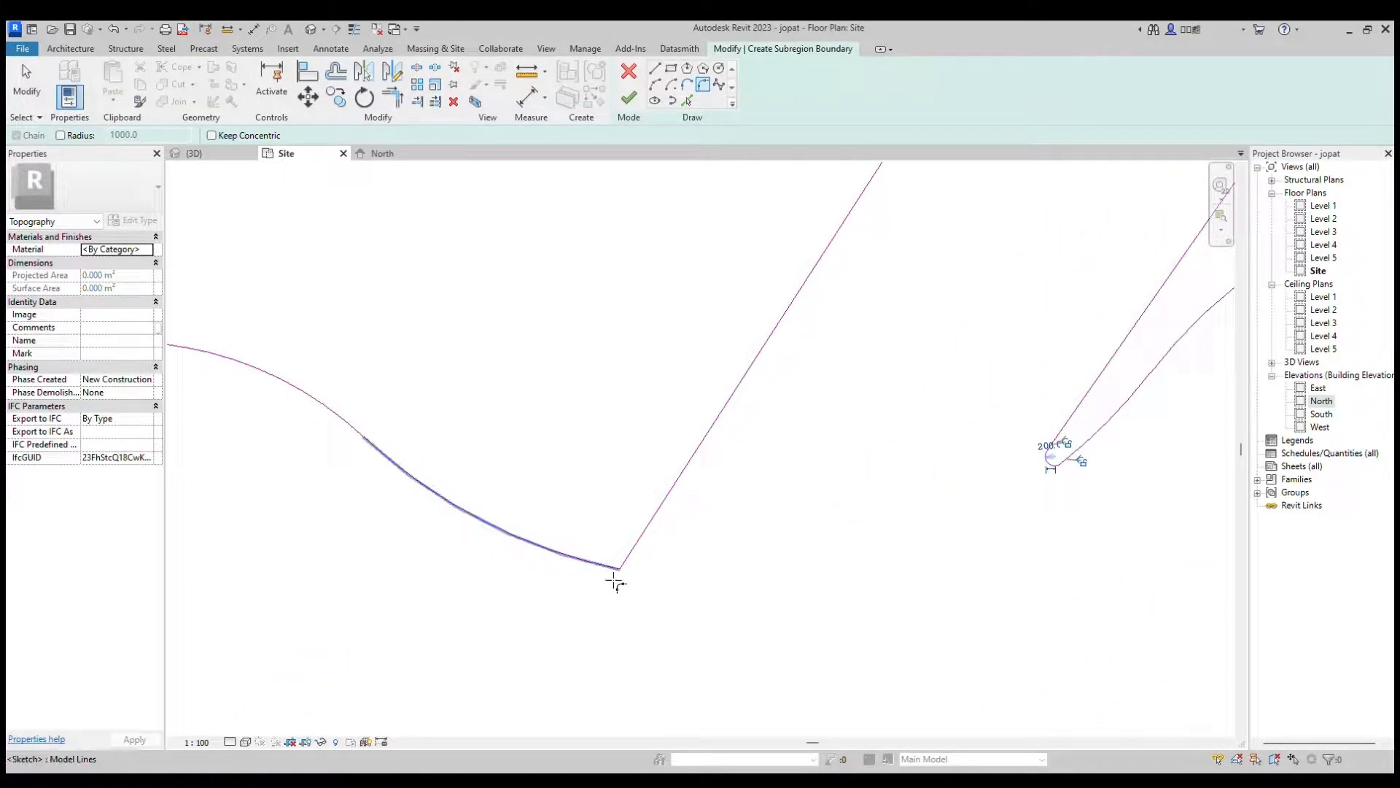
left_click(612, 581)
left_click(624, 569)
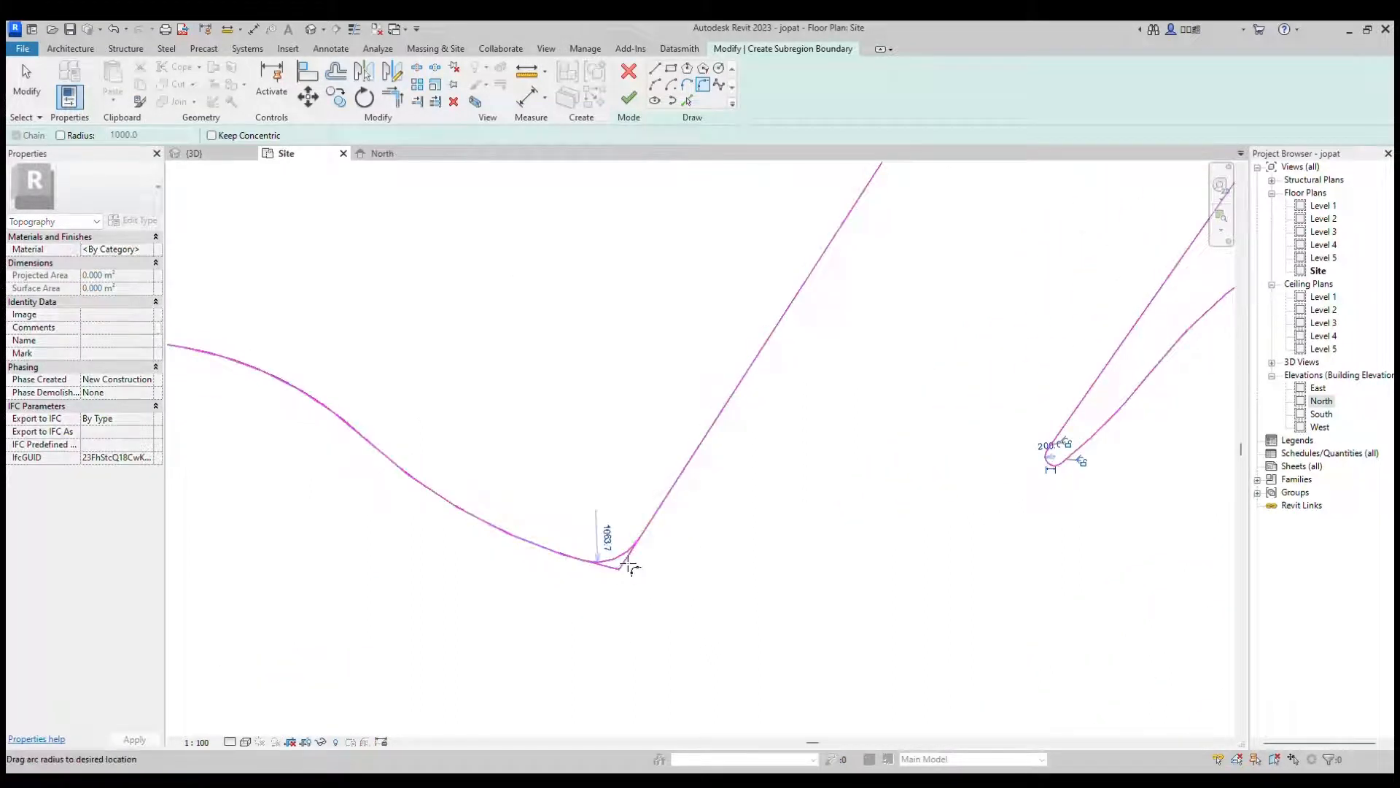
scroll(625, 568, "up", 1)
left_click(625, 572)
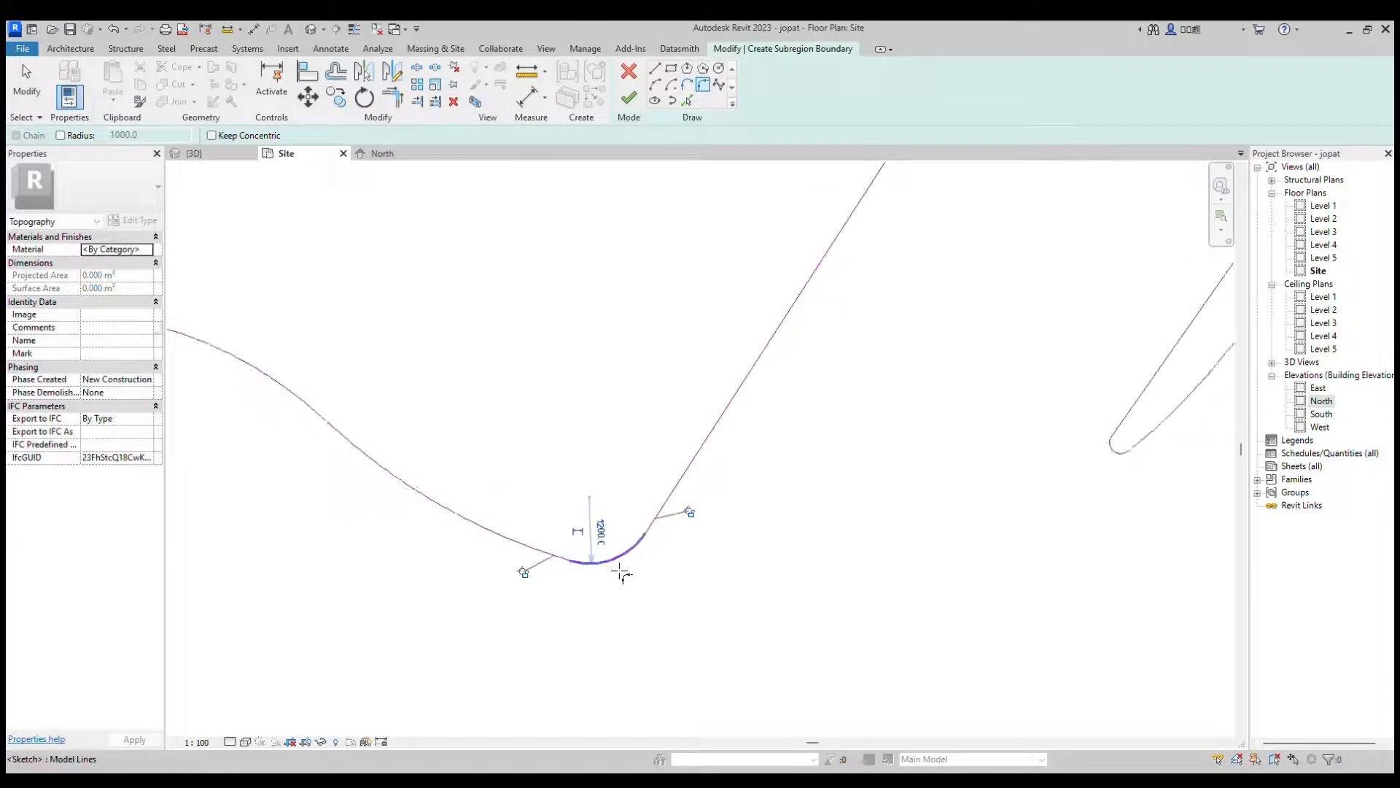
Step: Create boundary lines from the straight edge across the building entrance and the curved edges on both sides of it
scroll(645, 569, "down", 4)
scroll(584, 561, "down", 3)
scroll(839, 365, "up", 5)
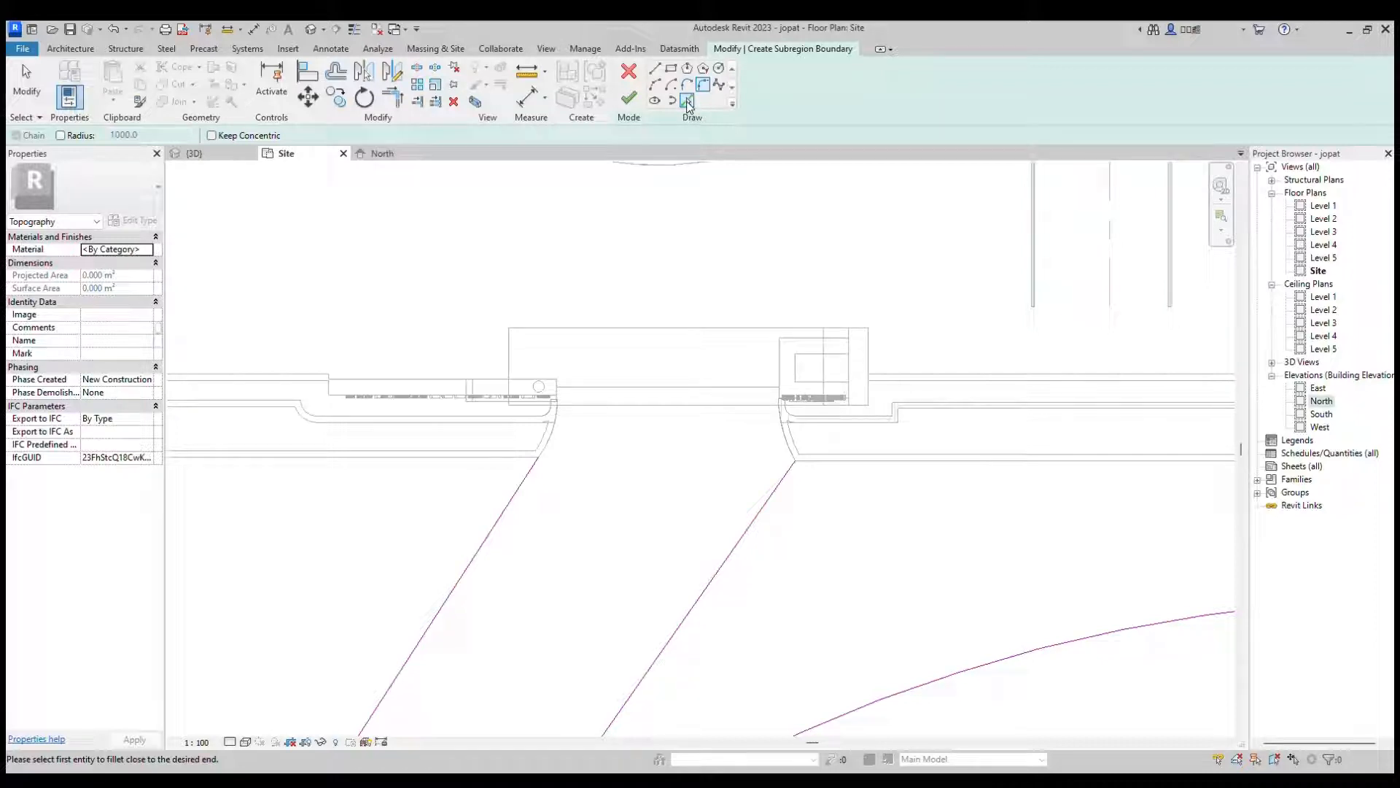
left_click(688, 103)
scroll(649, 406, "up", 3)
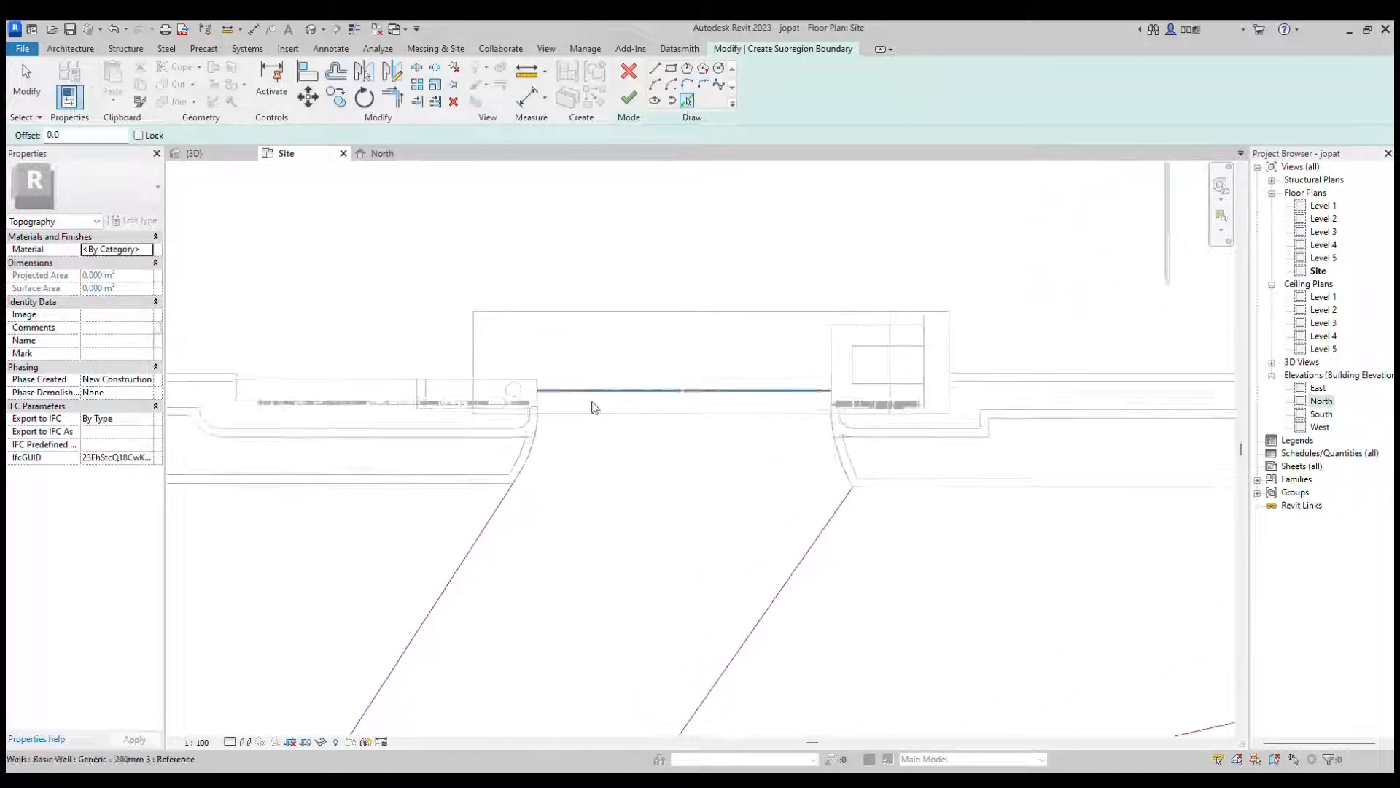
left_click(651, 416)
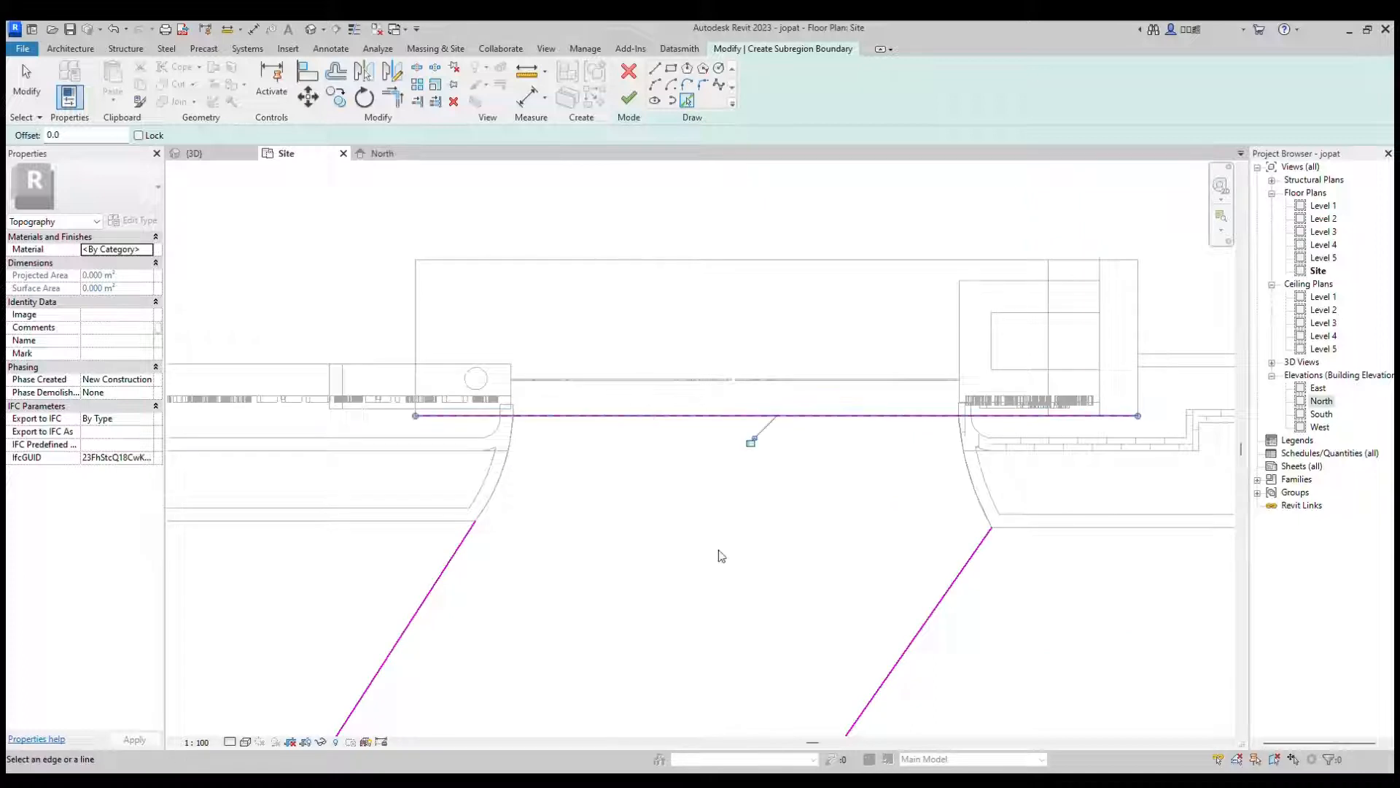
left_click(971, 483)
left_click(510, 487)
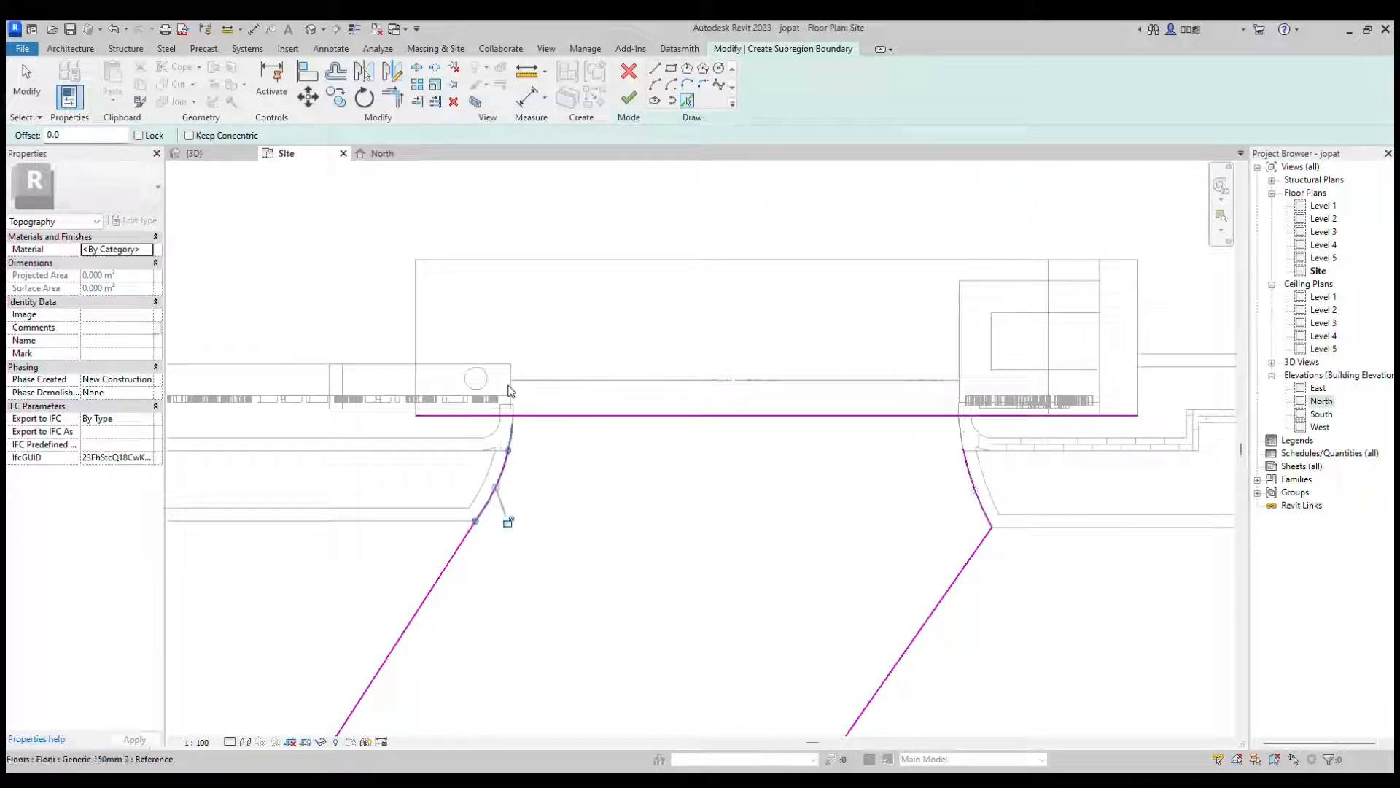
Step: Trim the straight entrance line and the two curved side edges to each other so the driveway outline closes
left_click(400, 100)
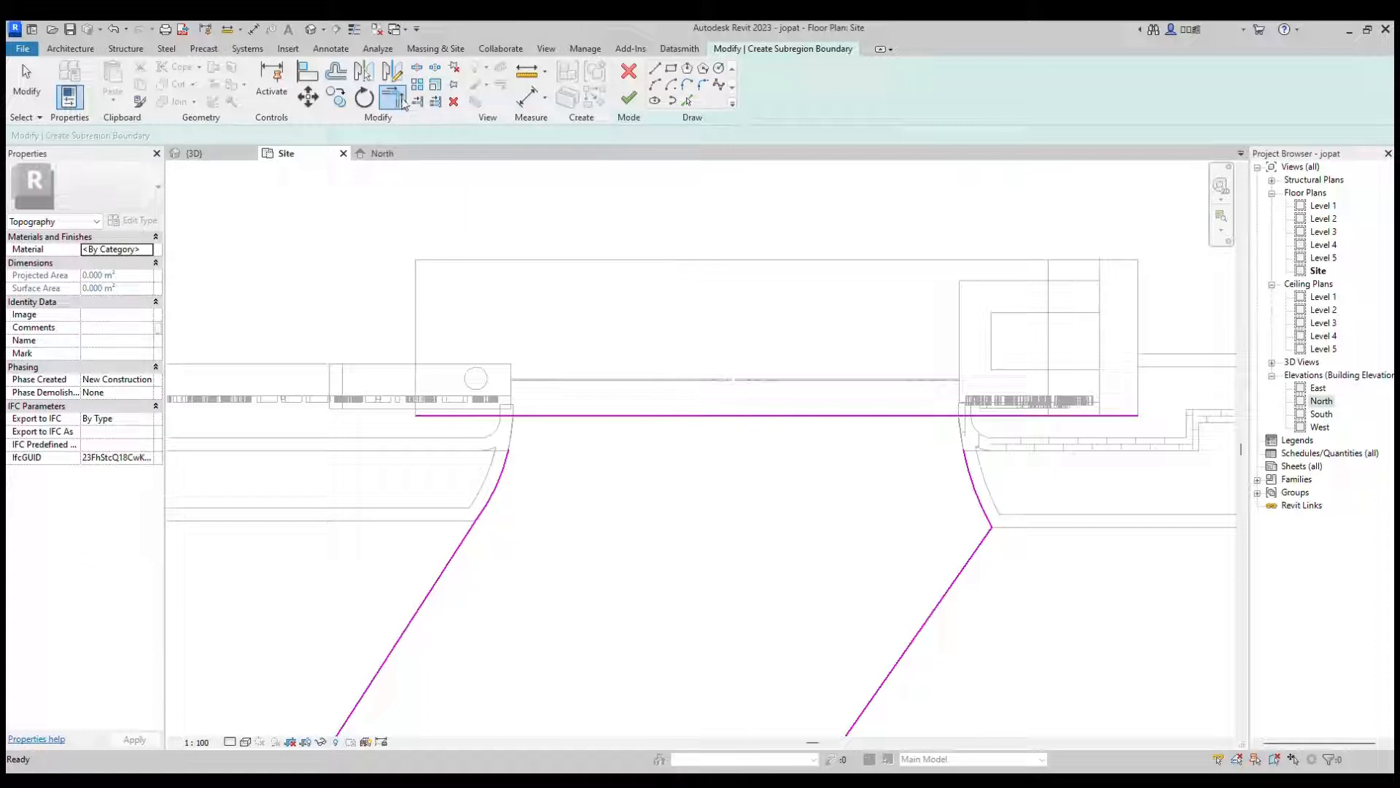
scroll(528, 423, "up", 4)
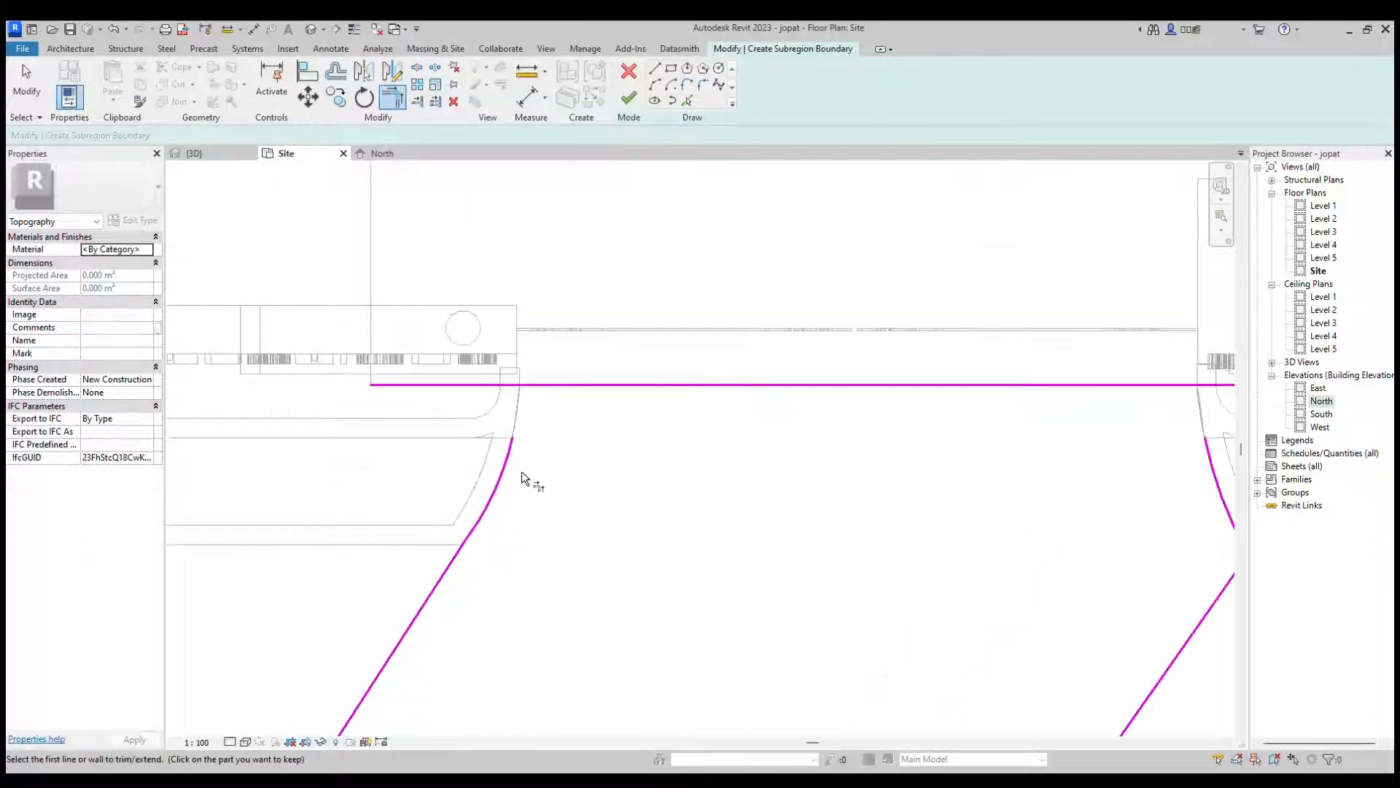
left_click(537, 384)
left_click(508, 467)
scroll(423, 375, "down", 2)
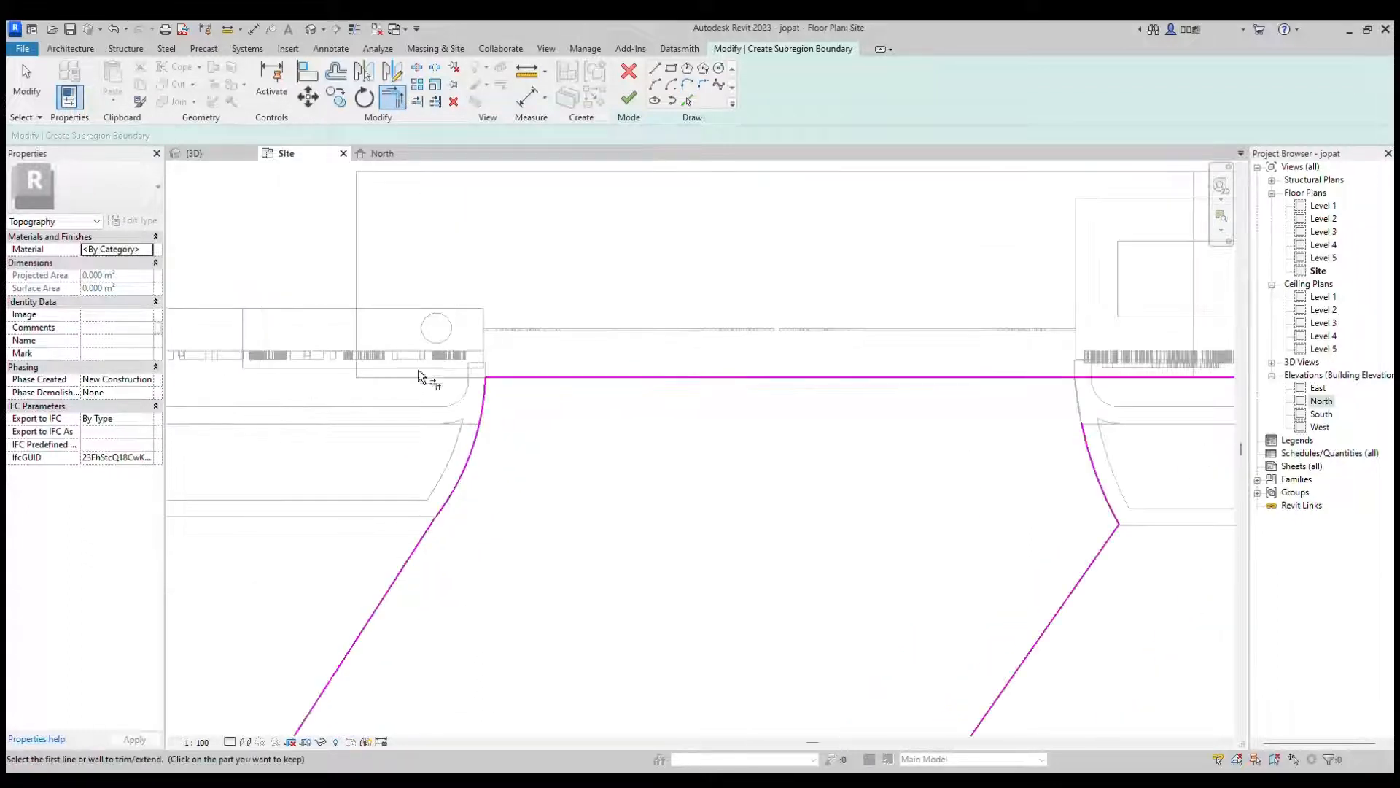
left_click(1051, 385)
left_click(1092, 446)
Step: Finish the boundary sketch to create the road and driveway subregion
scroll(1000, 350, "down", 5)
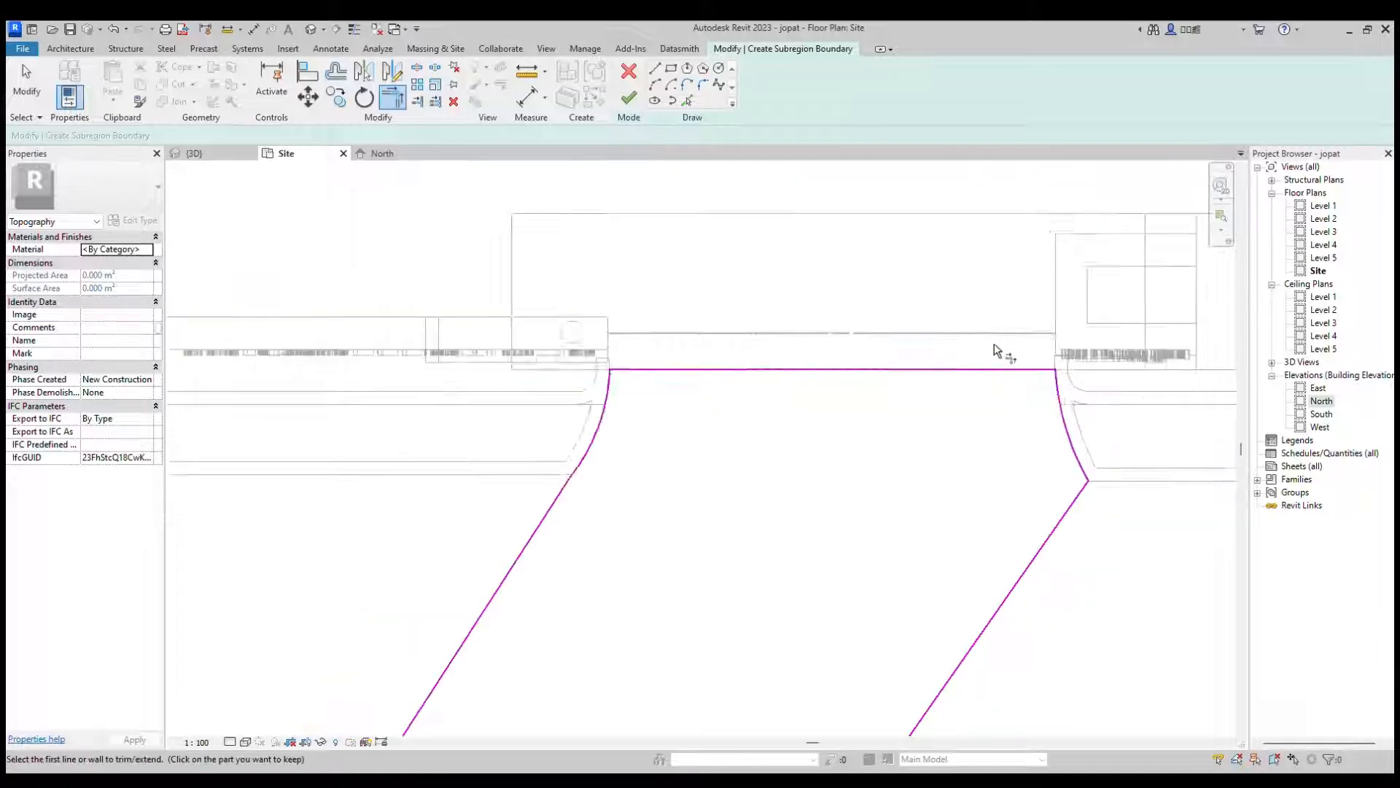
scroll(891, 337, "down", 6)
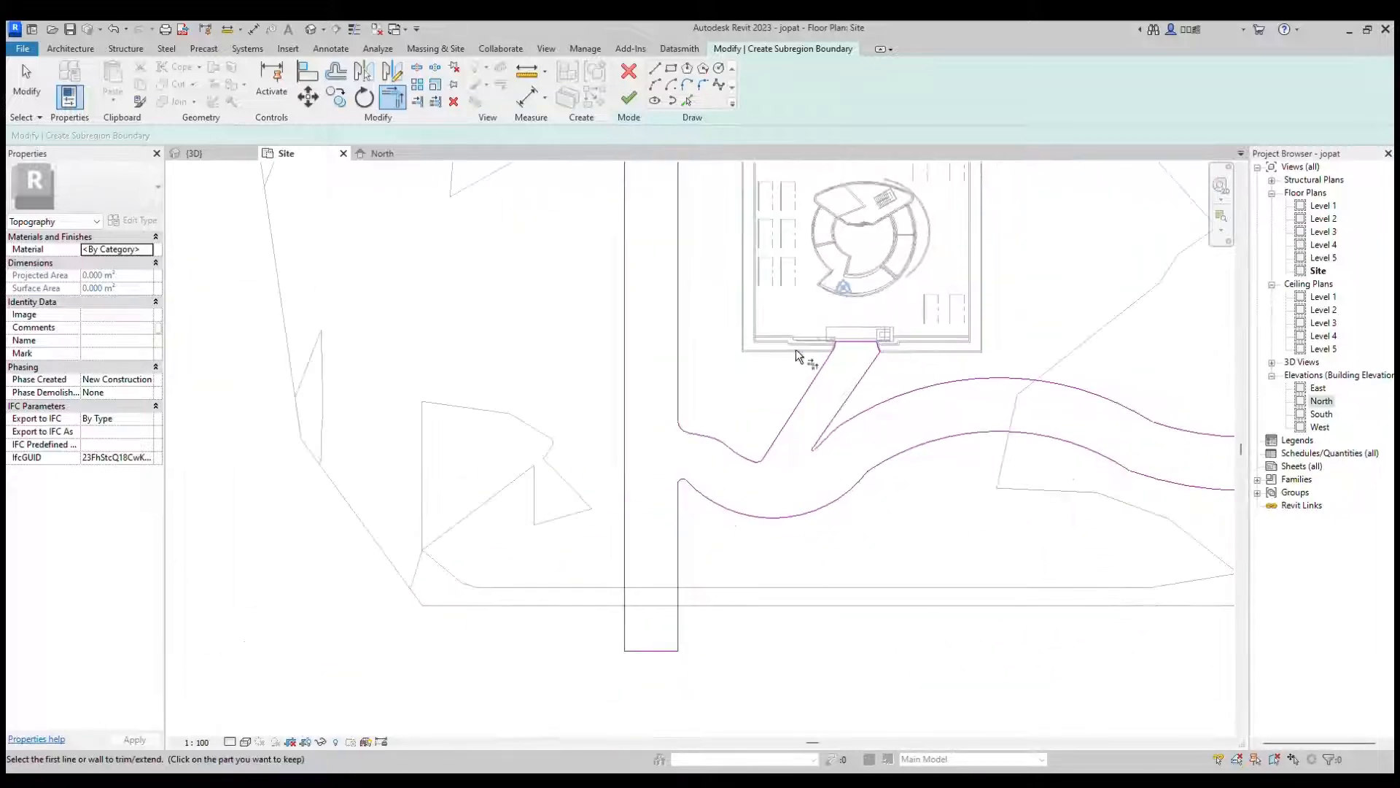
scroll(681, 393, "up", 5)
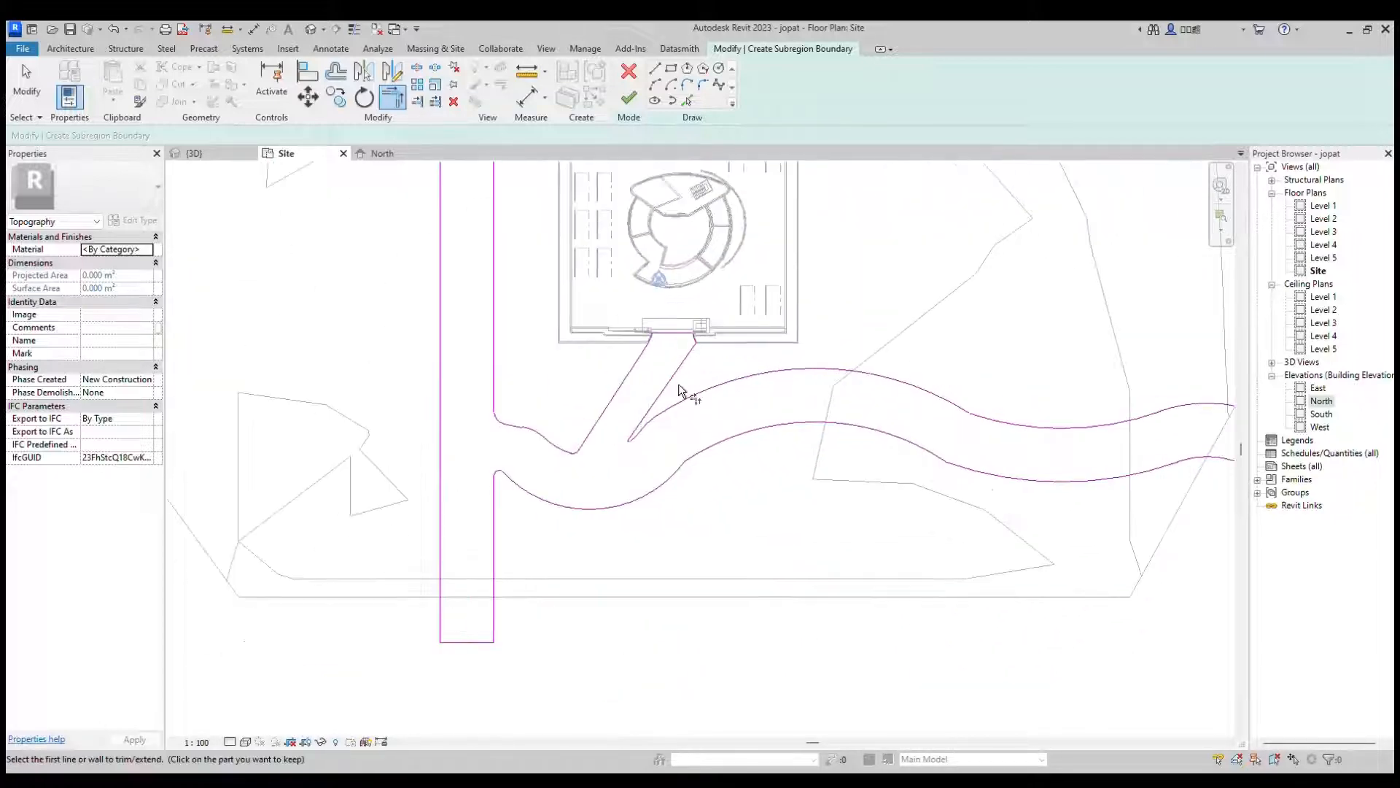
left_click(628, 97)
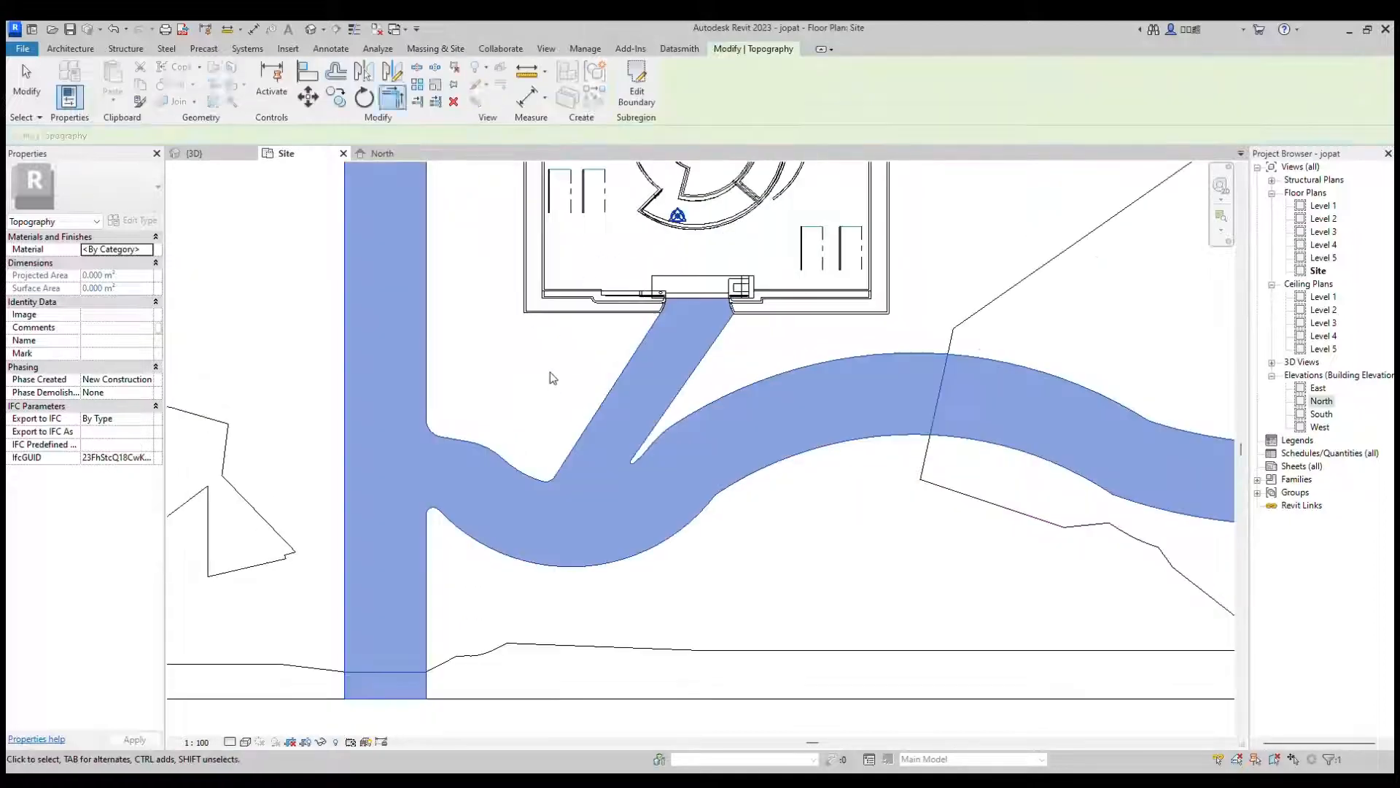
scroll(471, 482, "down", 1)
scroll(471, 482, "up", 1)
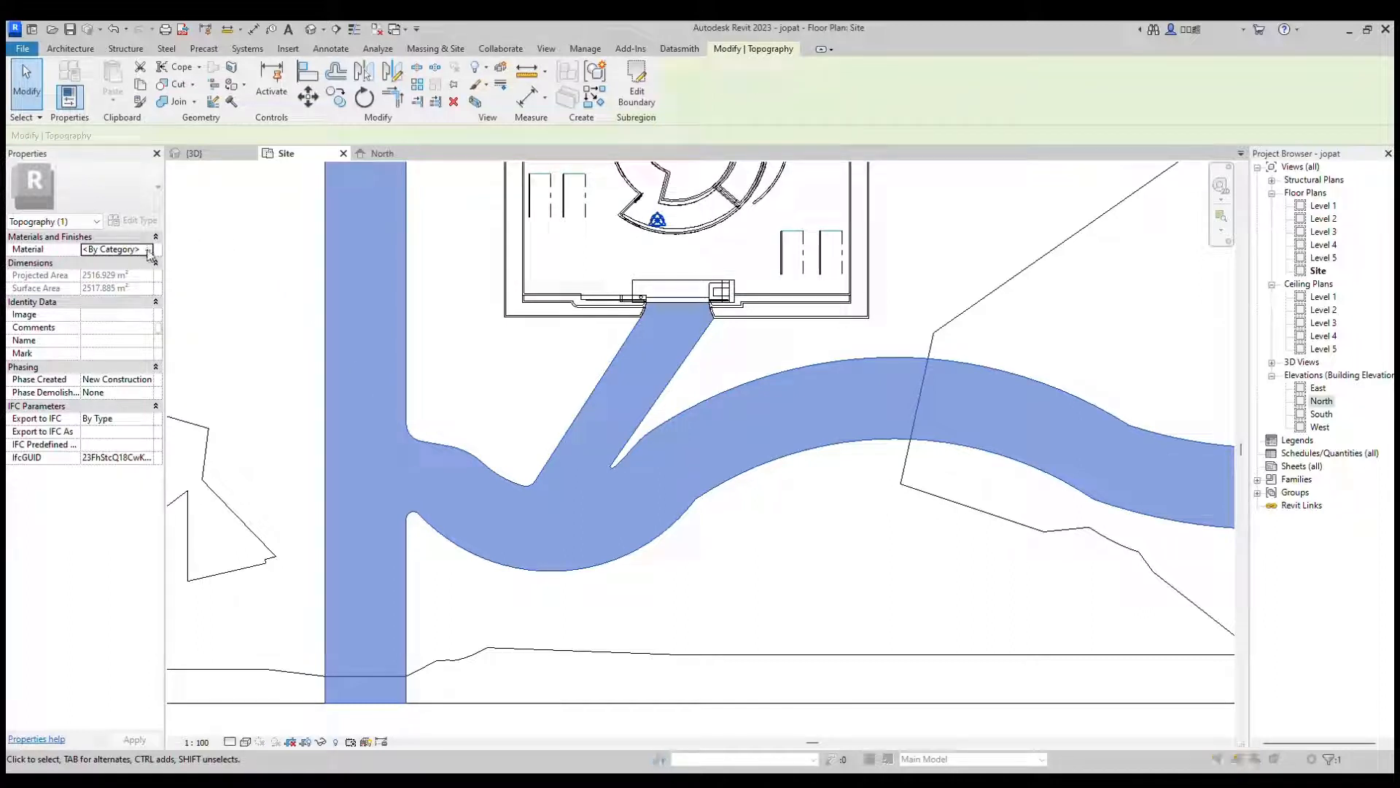
Step: Assign a new default material to the road and driveway subregion in place of its by-category material
left_click(148, 250)
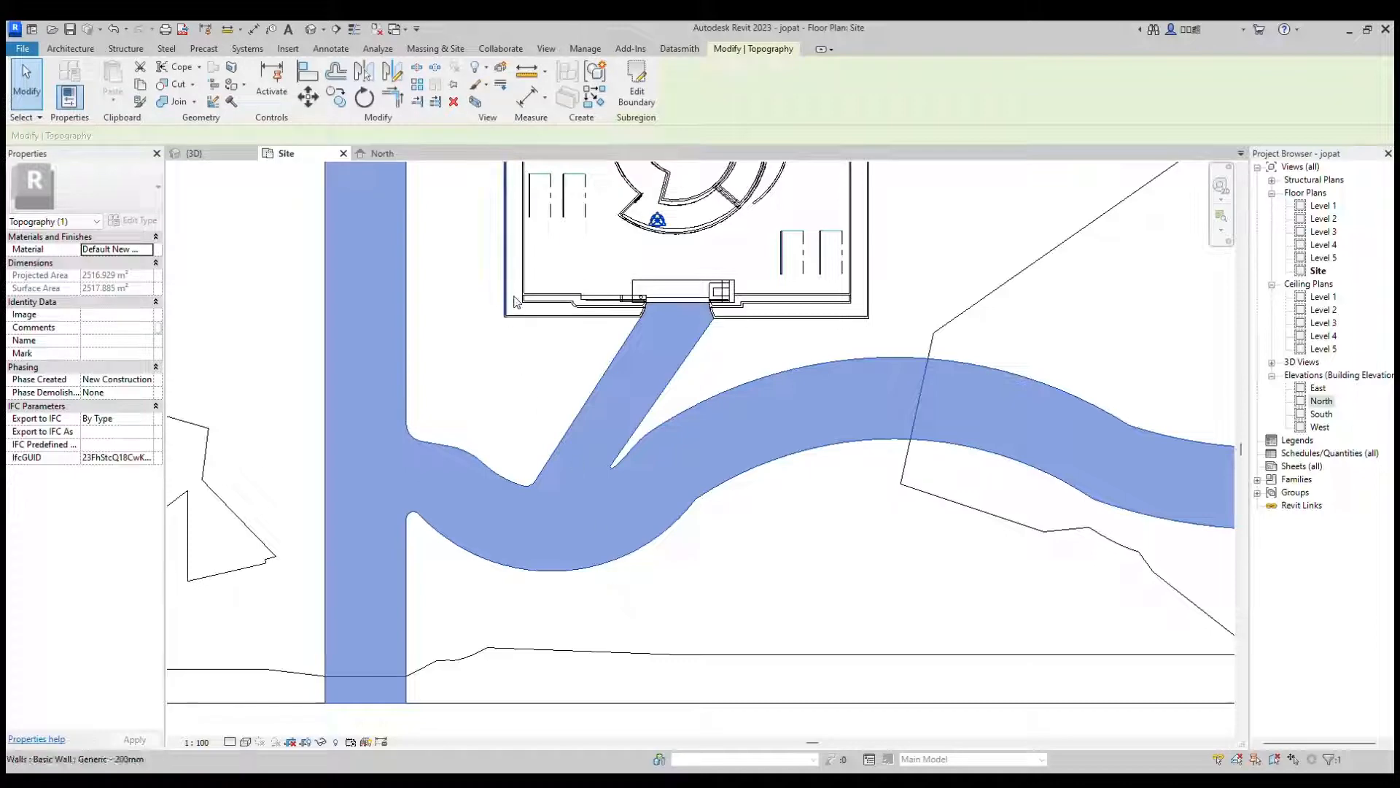
left_click(518, 382)
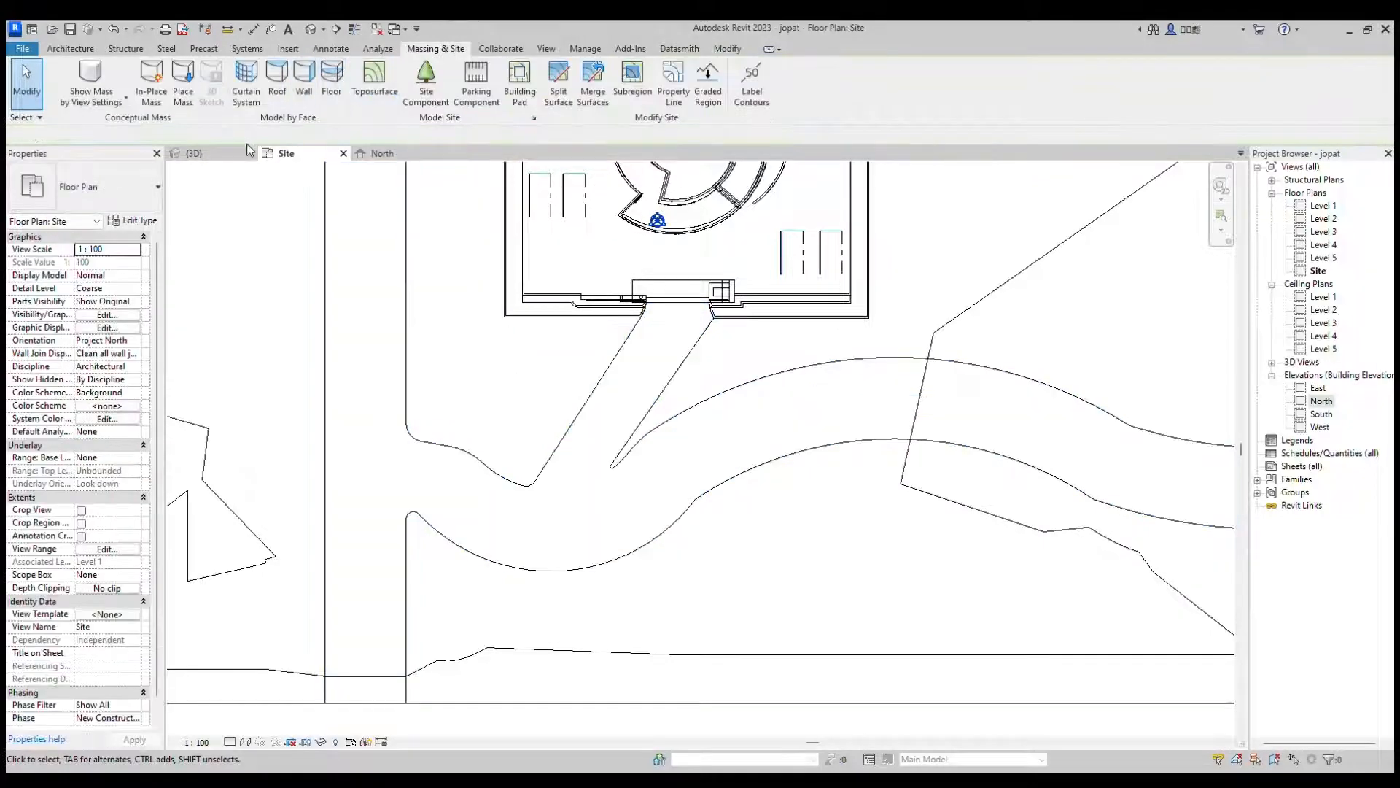
Step: Open the 3D view and examine the road and driveway surface around the building and its entrance
left_click(240, 156)
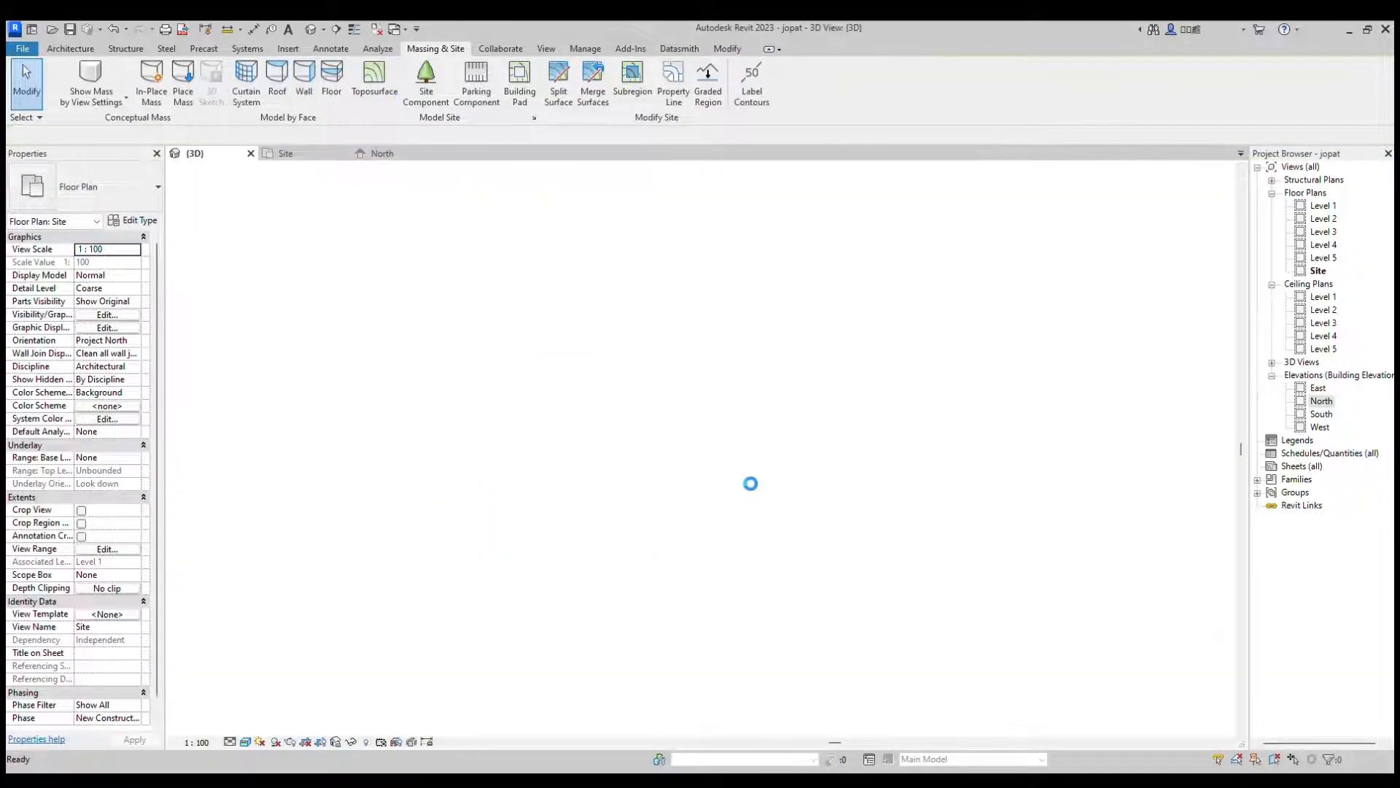
scroll(740, 478, "down", 2)
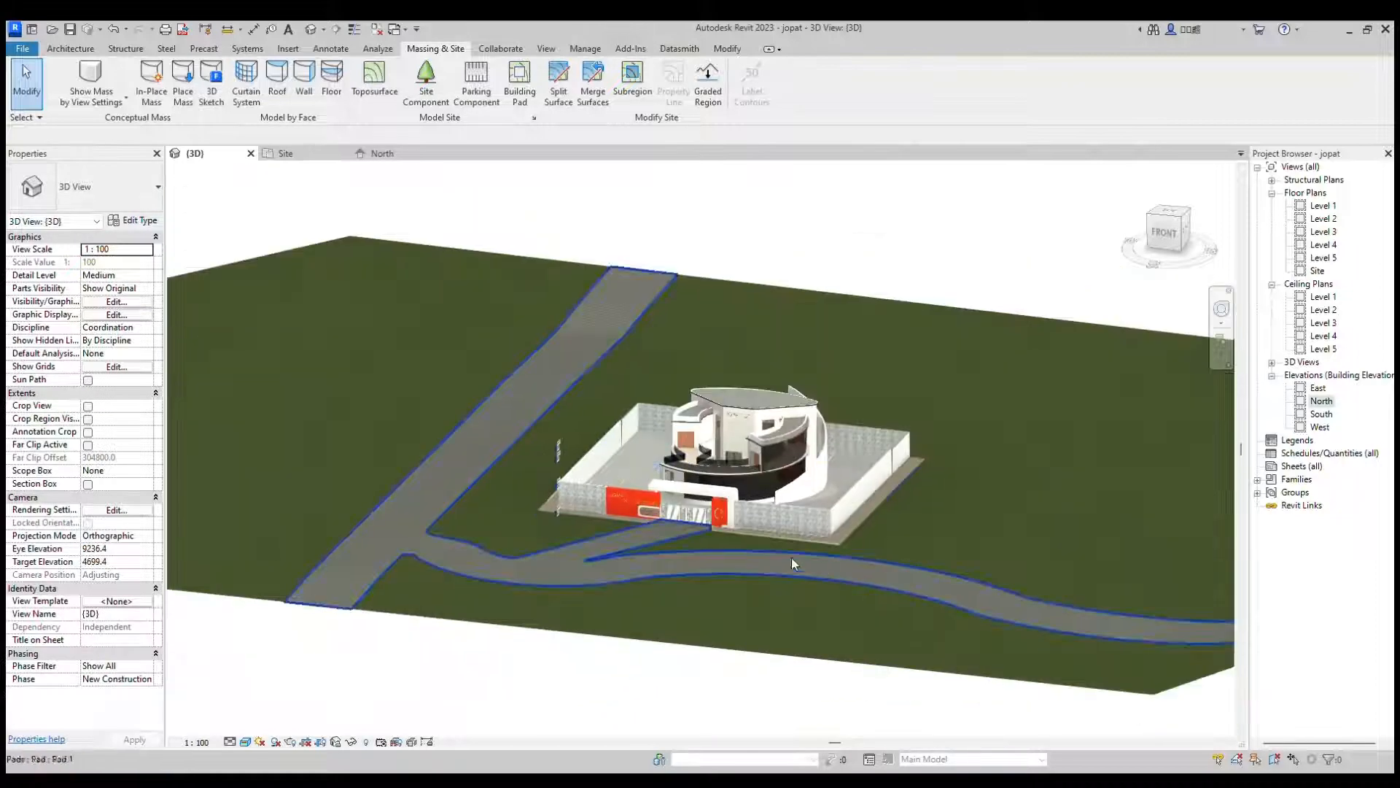
scroll(852, 562, "up", 1)
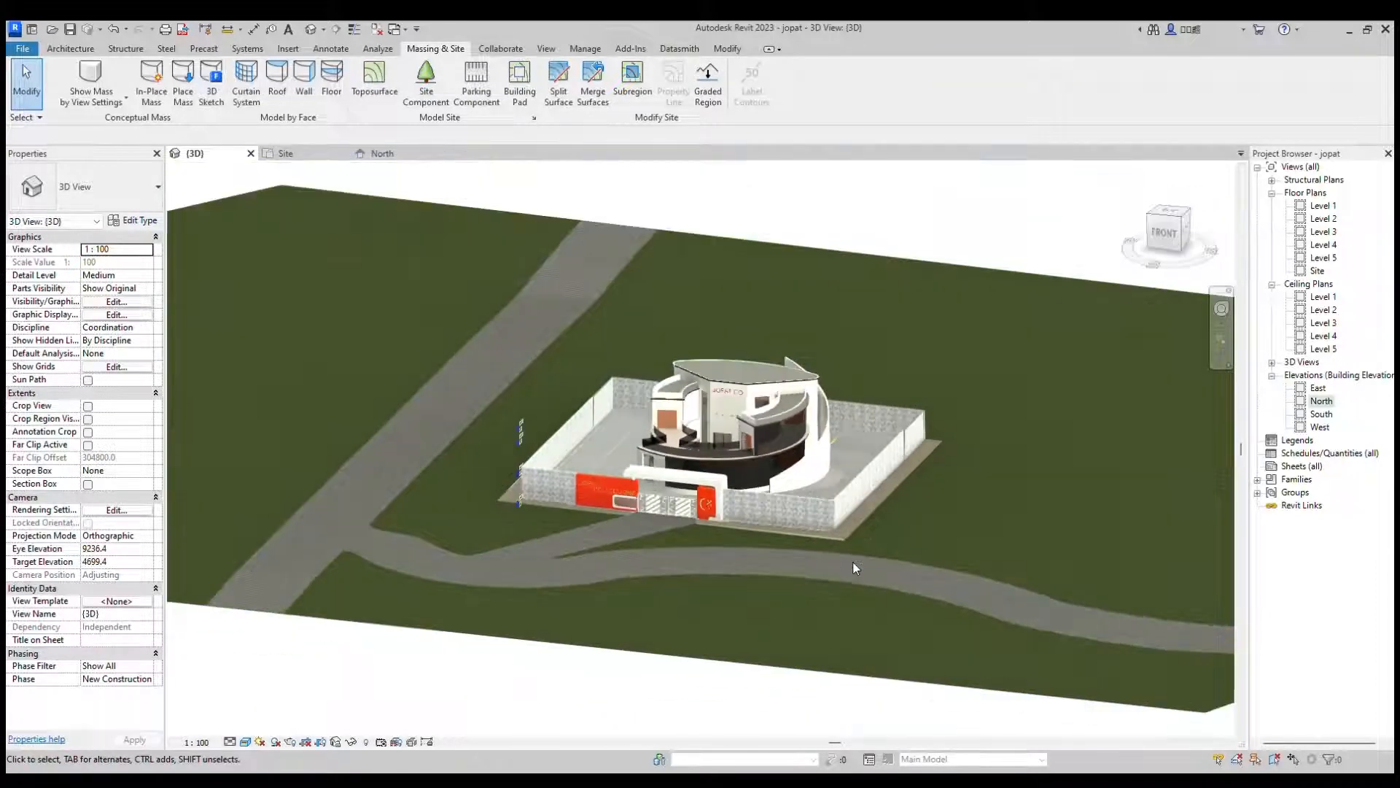
scroll(490, 436, "up", 2)
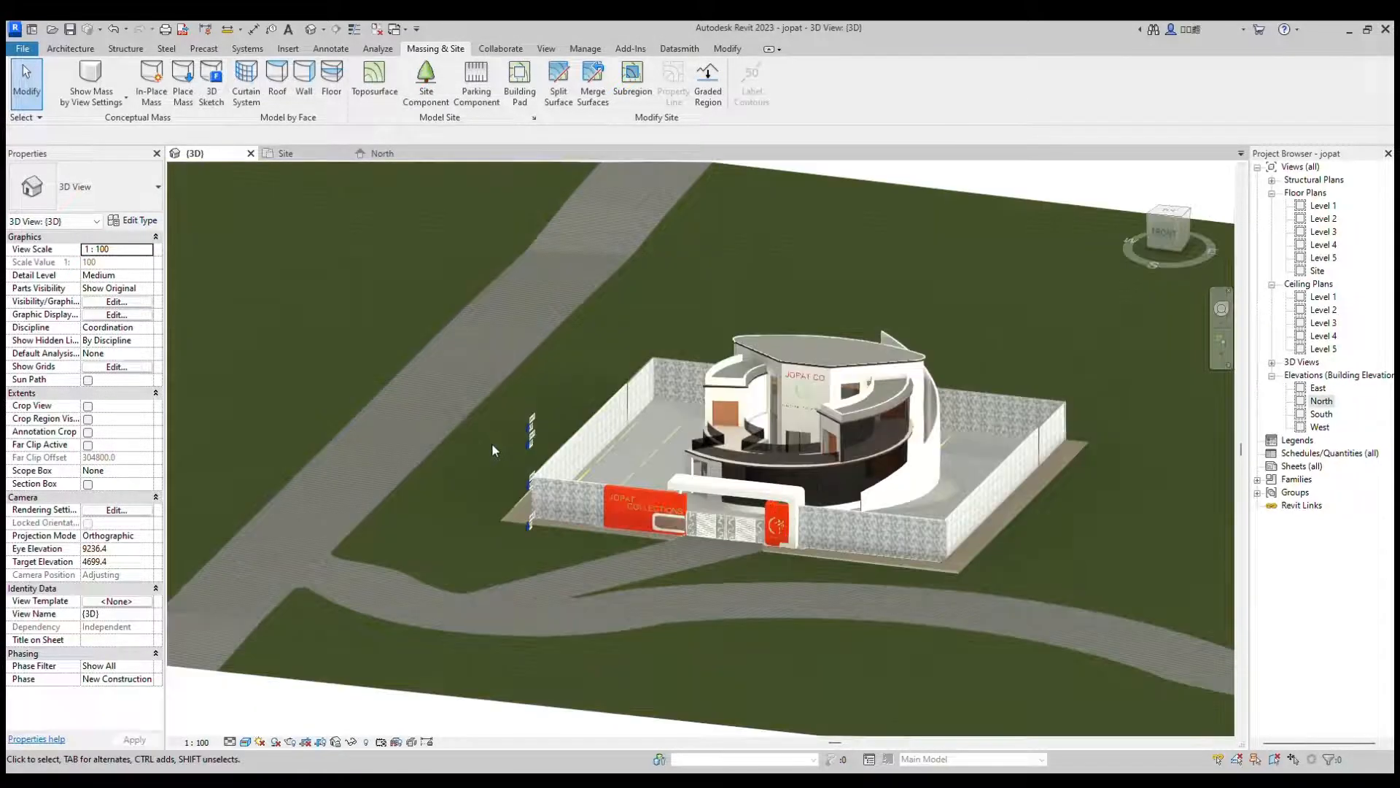
scroll(398, 416, "down", 1)
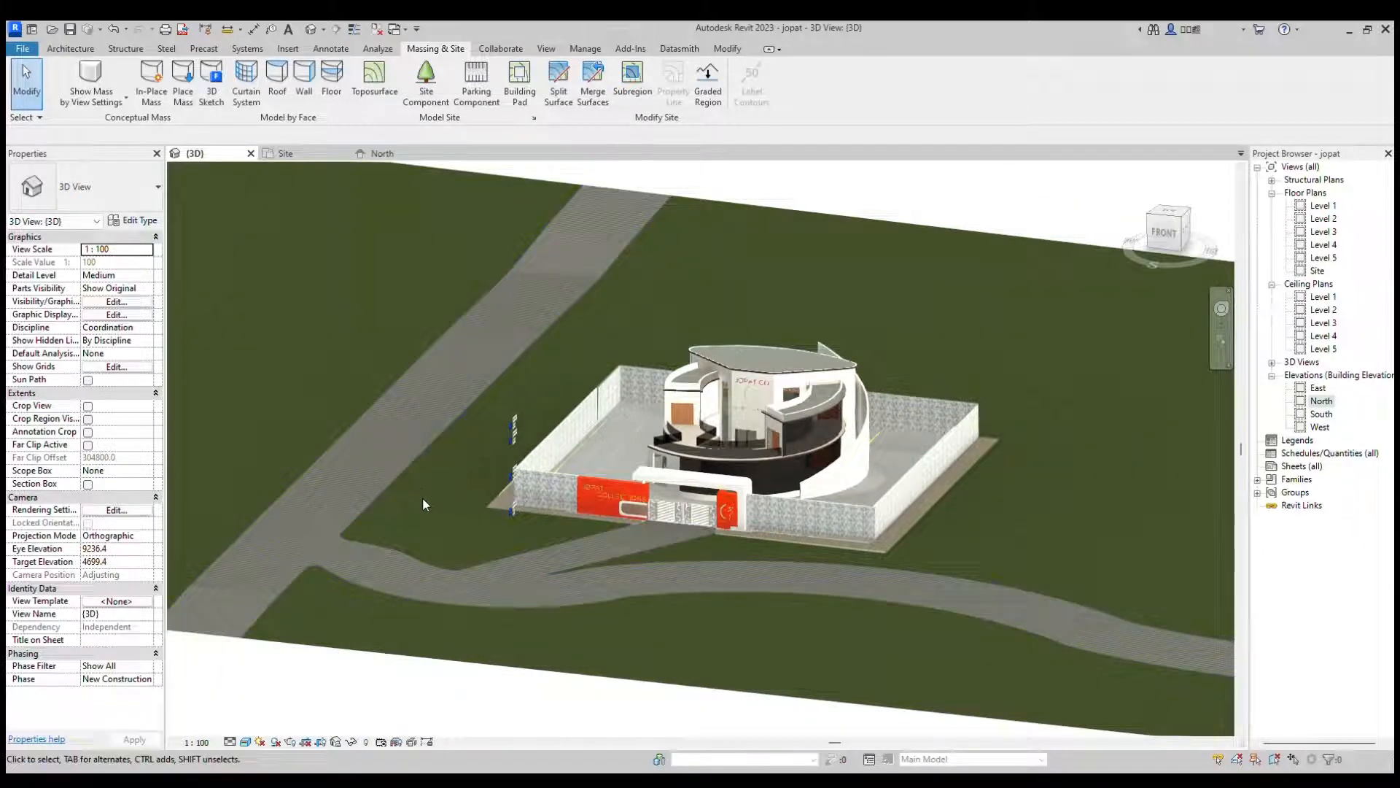
scroll(373, 487, "down", 1)
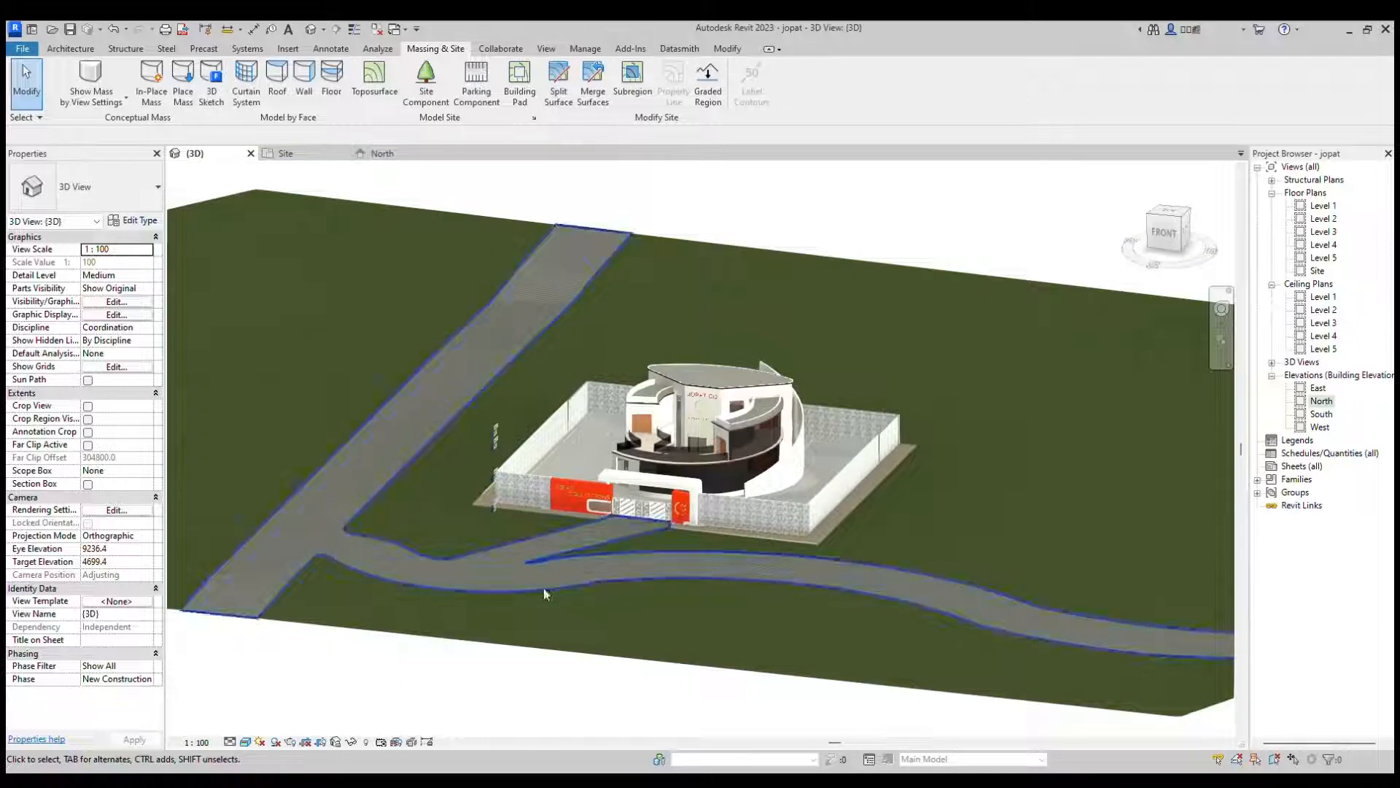